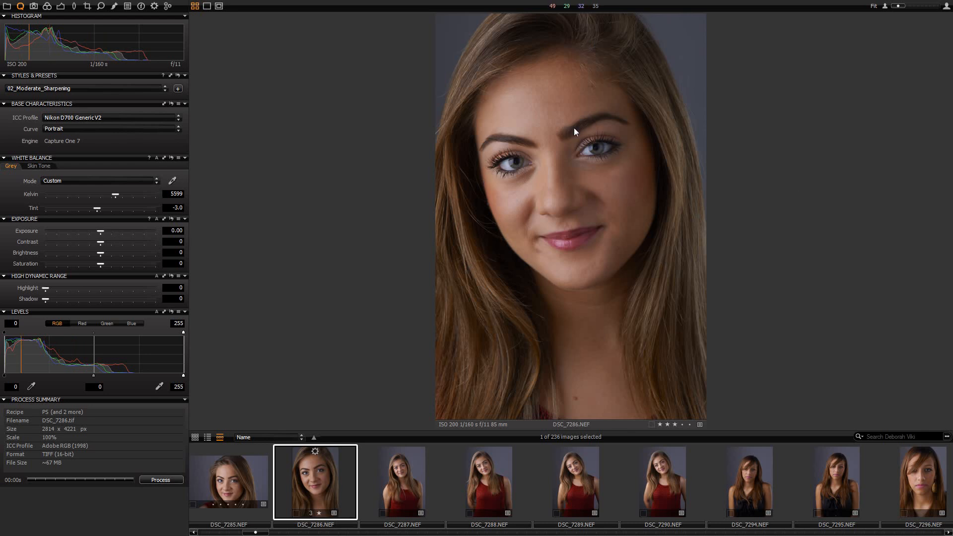
Open the Spot Removal tool for the DSC_7286.NEF portrait and turn on the Spot cursor
scroll(527, 107, up, 2)
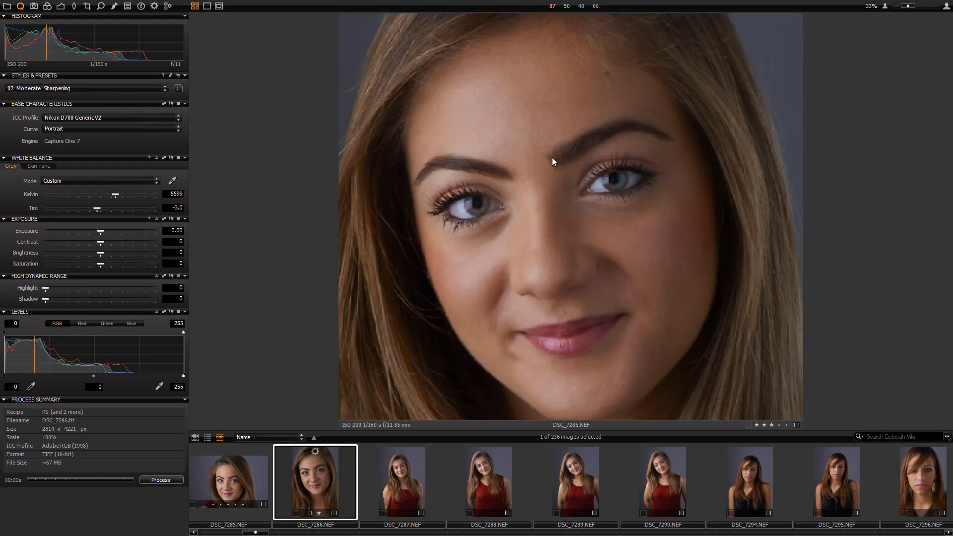
scroll(554, 149, up, 1)
scroll(554, 148, up, 1)
drag(529, 318, 485, 285)
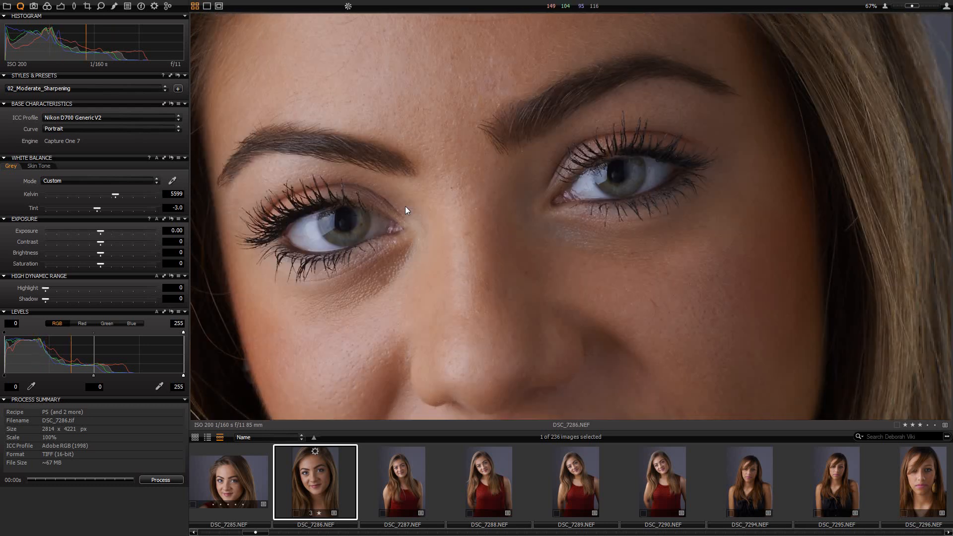
drag(438, 122, 464, 250)
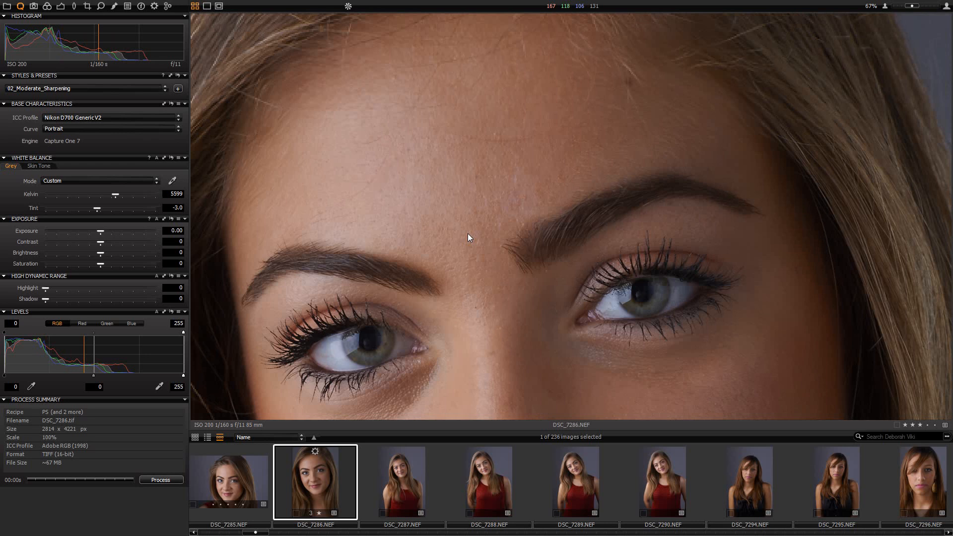
click(101, 7)
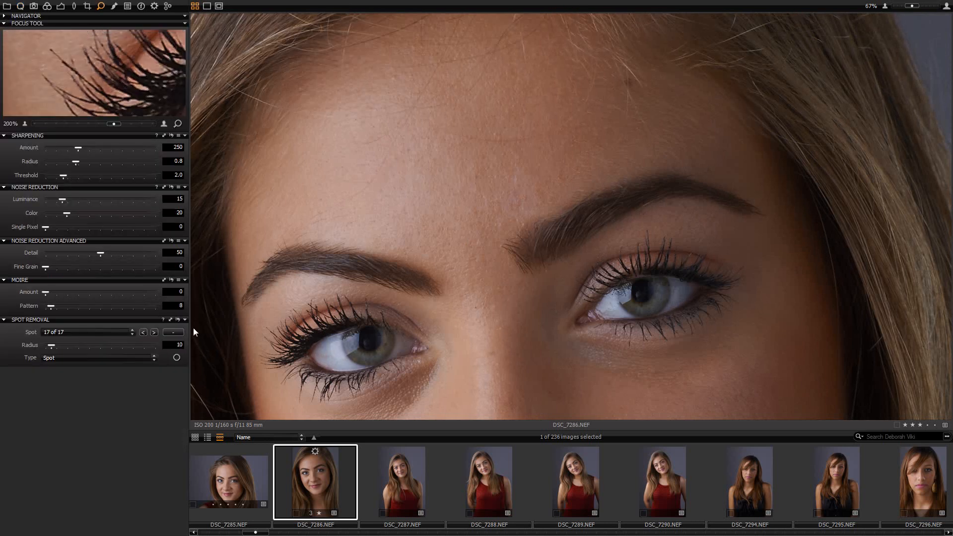
click(177, 361)
Examine the existing spot corrections on the forehead, cheeks, nose and chin up close
scroll(668, 338, down, 2)
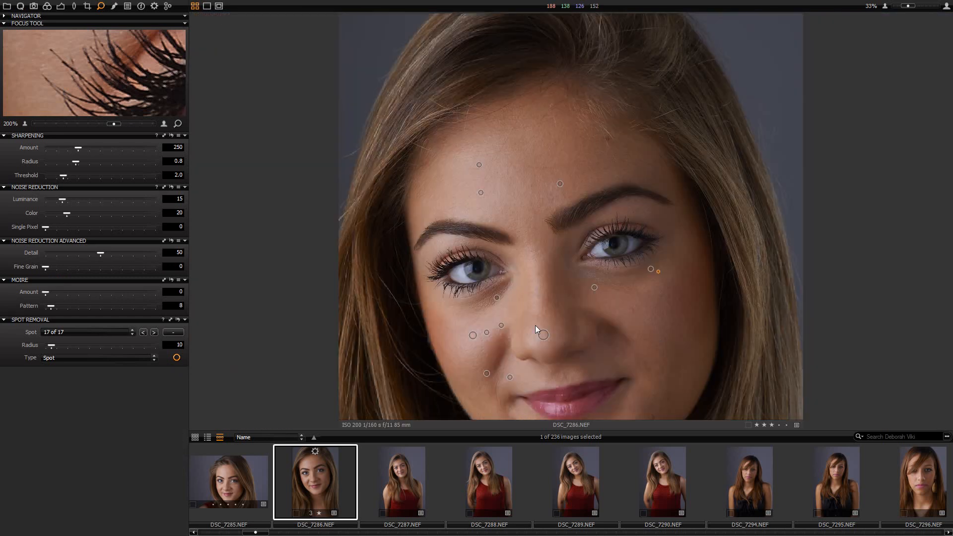
scroll(535, 331, up, 1)
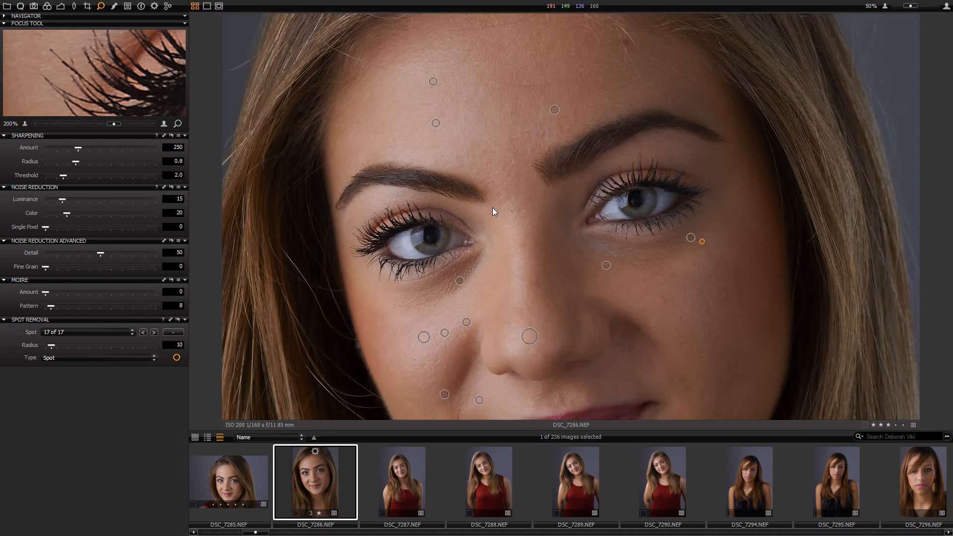
scroll(493, 208, up, 1)
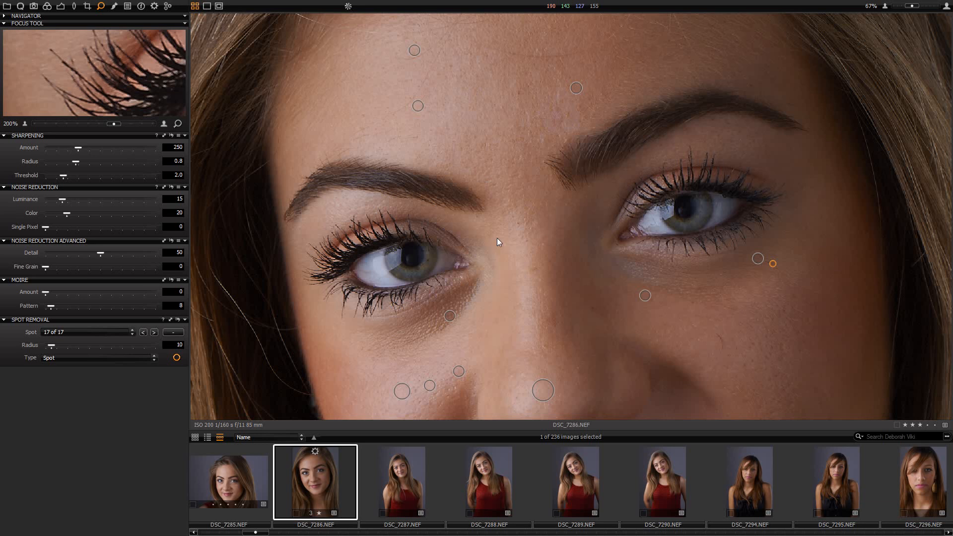
scroll(496, 237, up, 1)
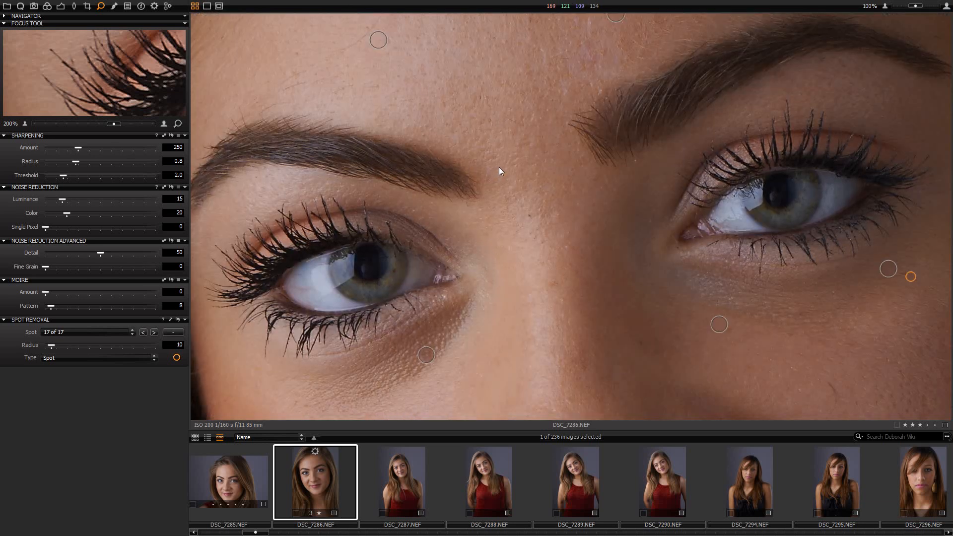
scroll(499, 169, down, 2)
right_click(655, 335)
drag(588, 338, 569, 136)
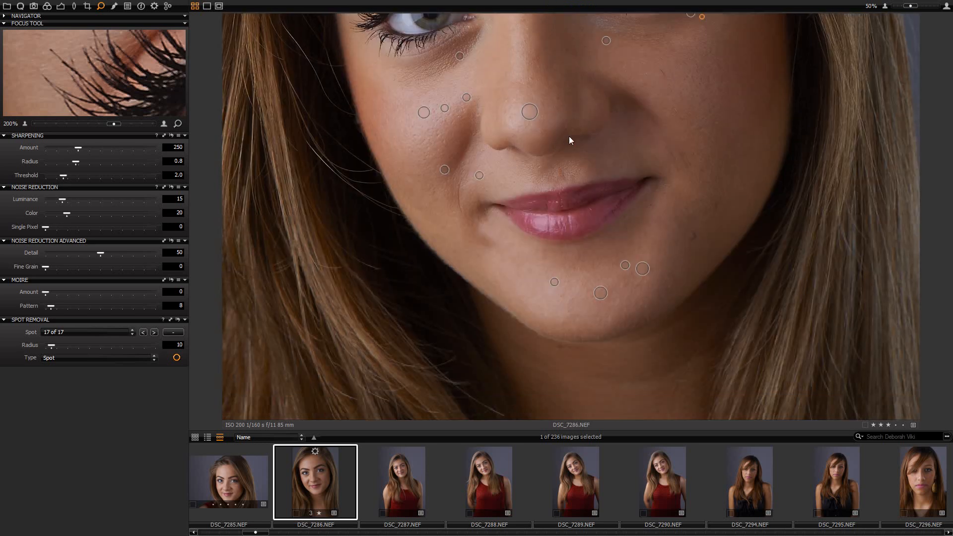
scroll(650, 259, up, 2)
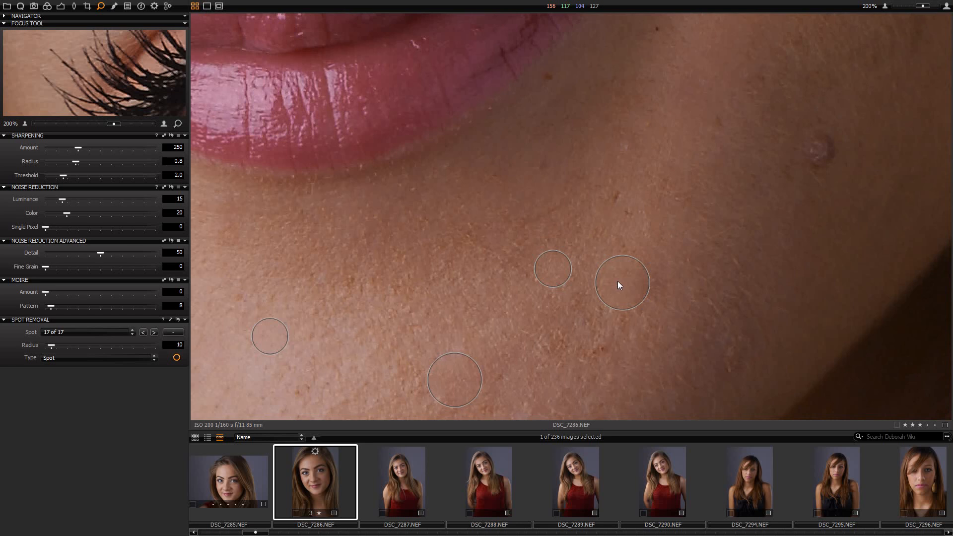
Shift the 28-radius chin spot slightly and select the neighbouring chin spots to compare them with the uncorrected skin
click(619, 282)
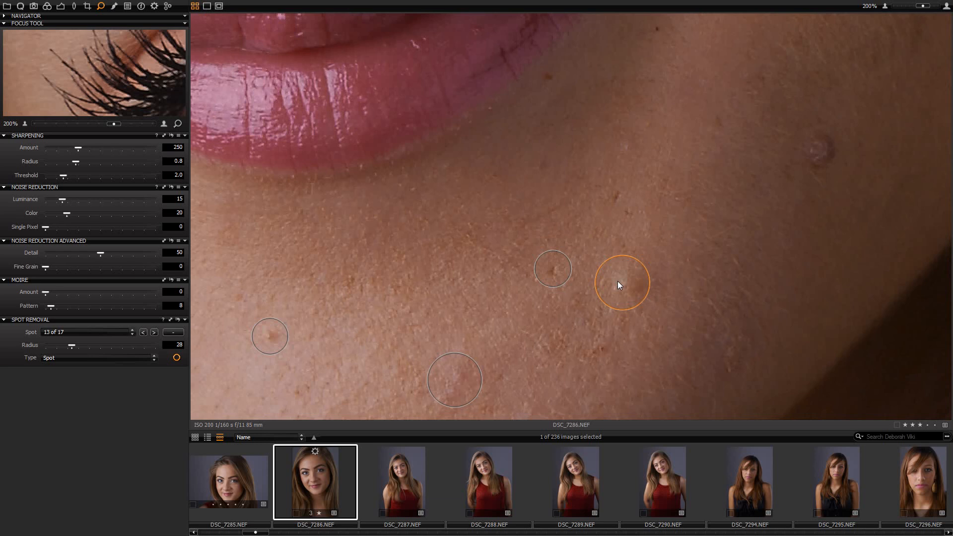
drag(618, 281, 621, 280)
click(554, 273)
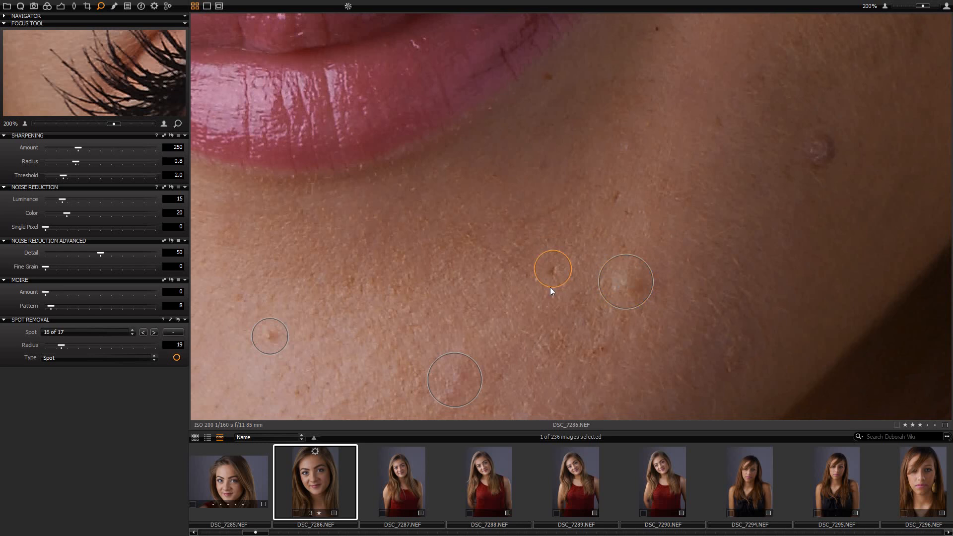
click(268, 339)
Add a spot correction on the small dark blemish below the corner of the lips, above the existing chin spots
scroll(495, 224, down, 3)
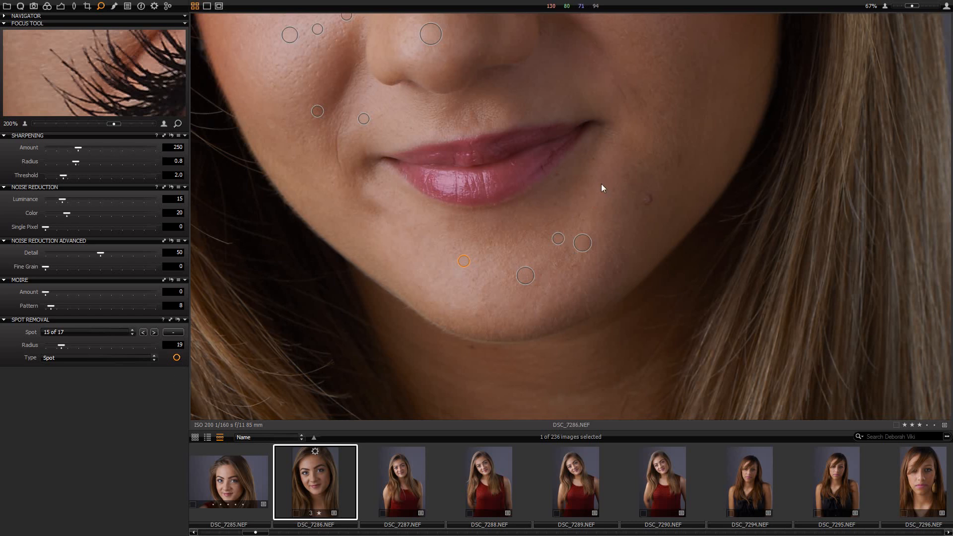
scroll(583, 203, up, 1)
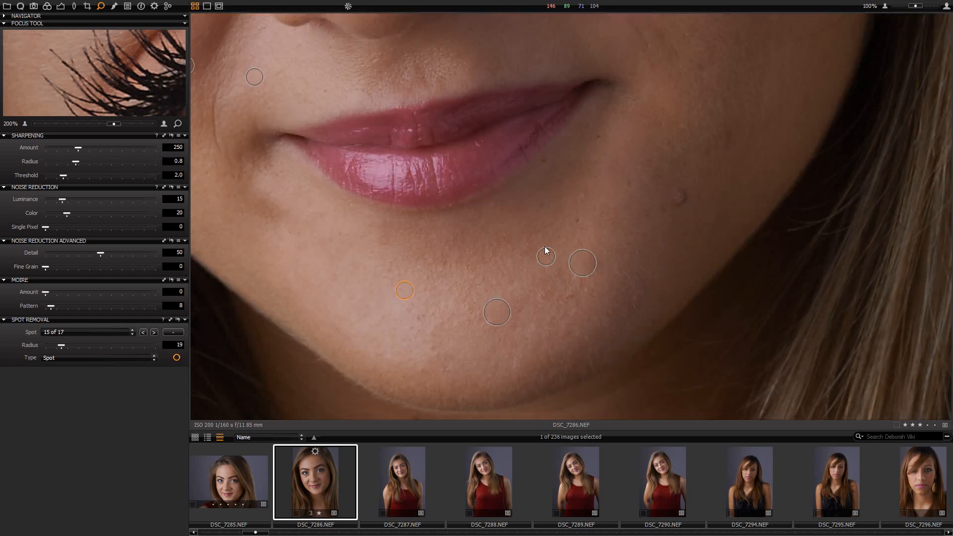
click(577, 221)
Try a spot correction with radius 100 on the chin, examine the result close up, and delete that spot
click(418, 329)
drag(420, 335, 464, 386)
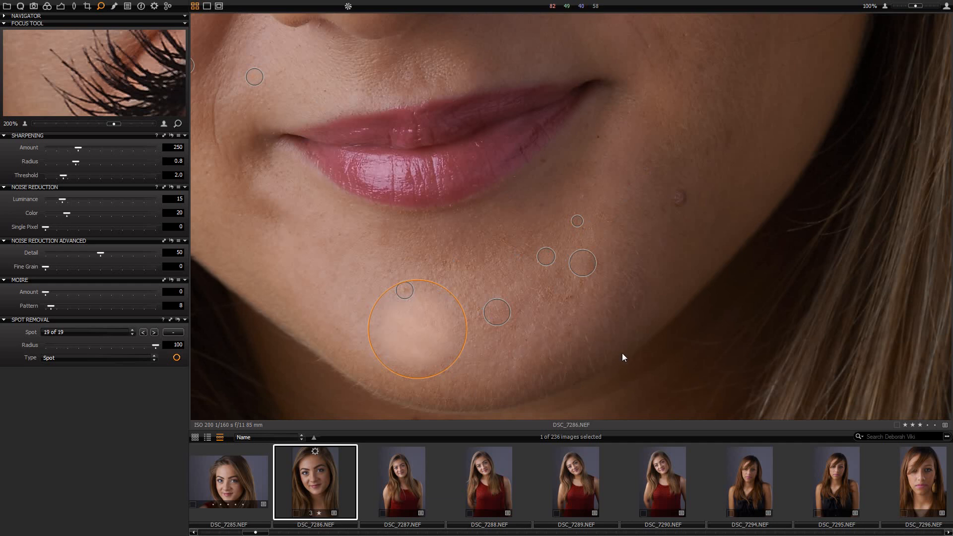
scroll(615, 275, down, 3)
key(v)
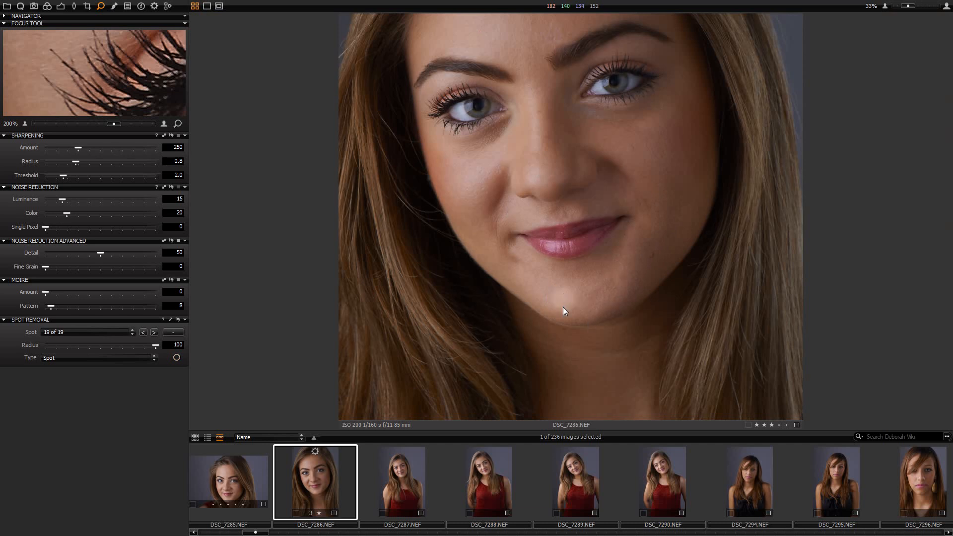
key(o)
scroll(567, 308, up, 3)
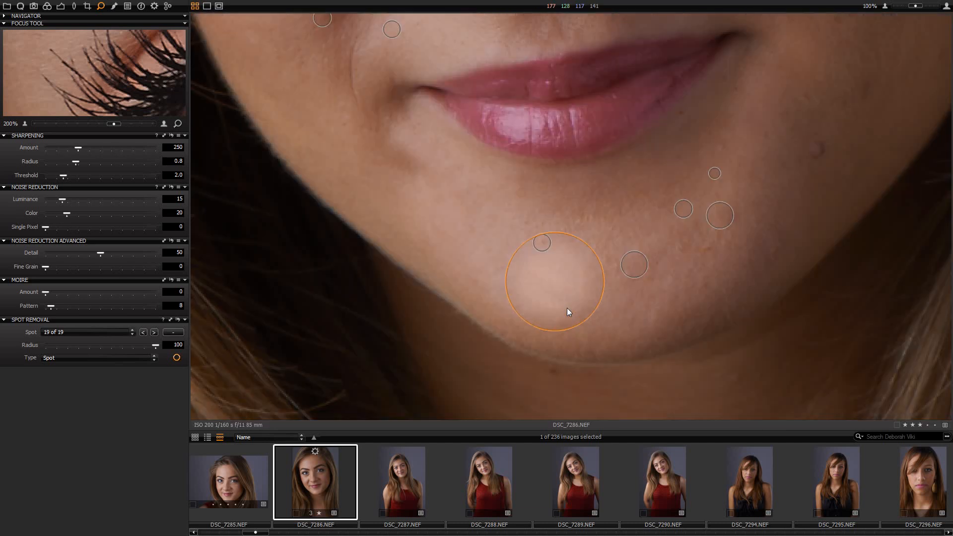
scroll(567, 308, up, 2)
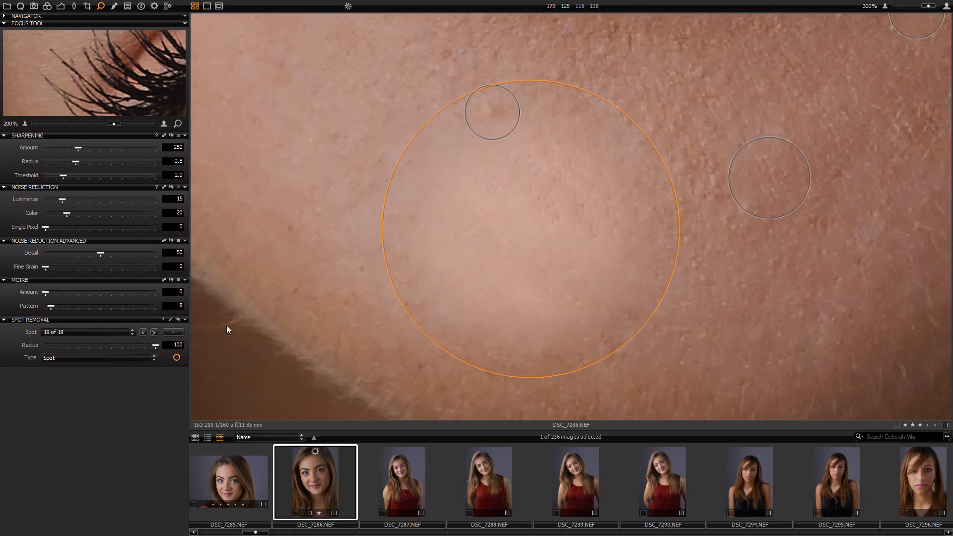
click(174, 332)
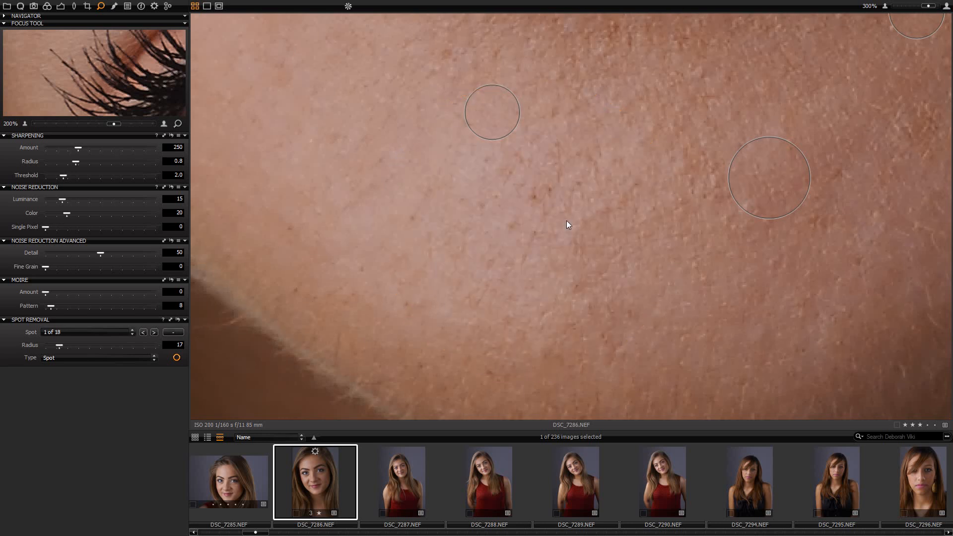
Select the spots on the nose tip and under the eye in turn to inspect the skin beneath them
scroll(597, 268, down, 3)
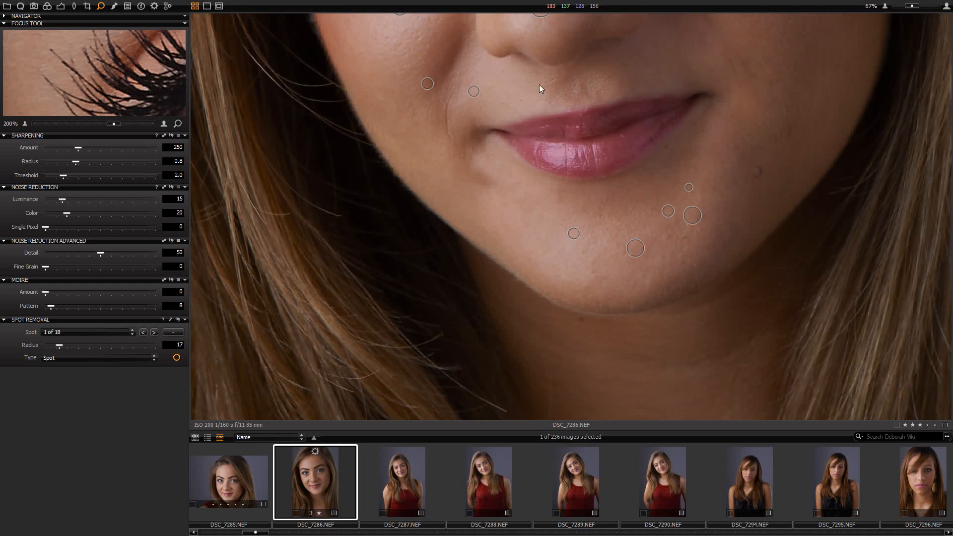
drag(553, 98, 484, 342)
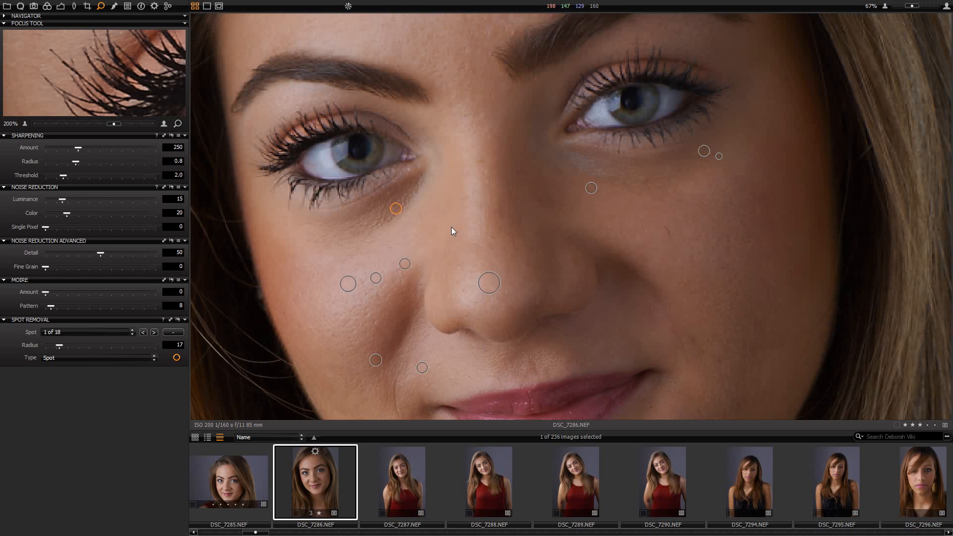
click(490, 284)
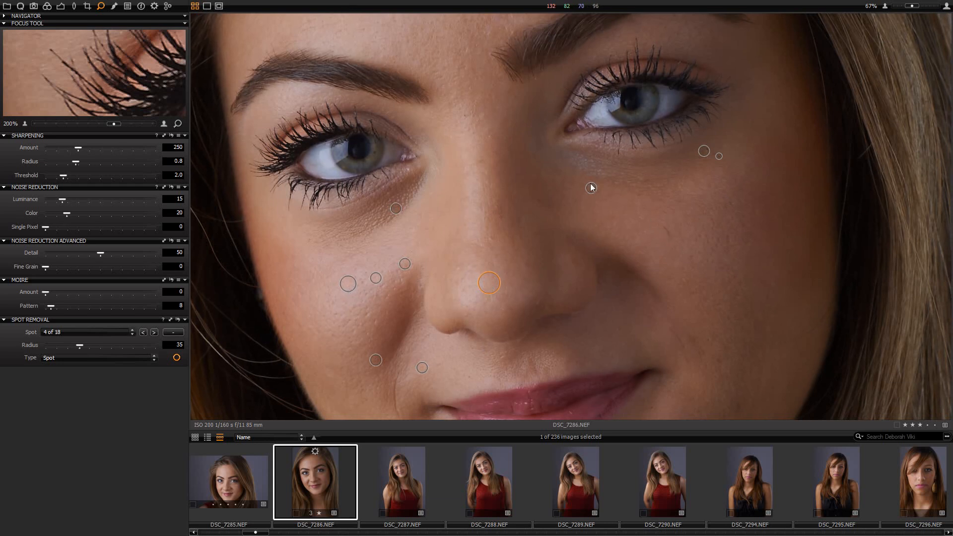
click(591, 189)
Add a spot correction with radius 10 on the shaded side of the nose, reusing the small under-eye spot's size
scroll(633, 192, up, 3)
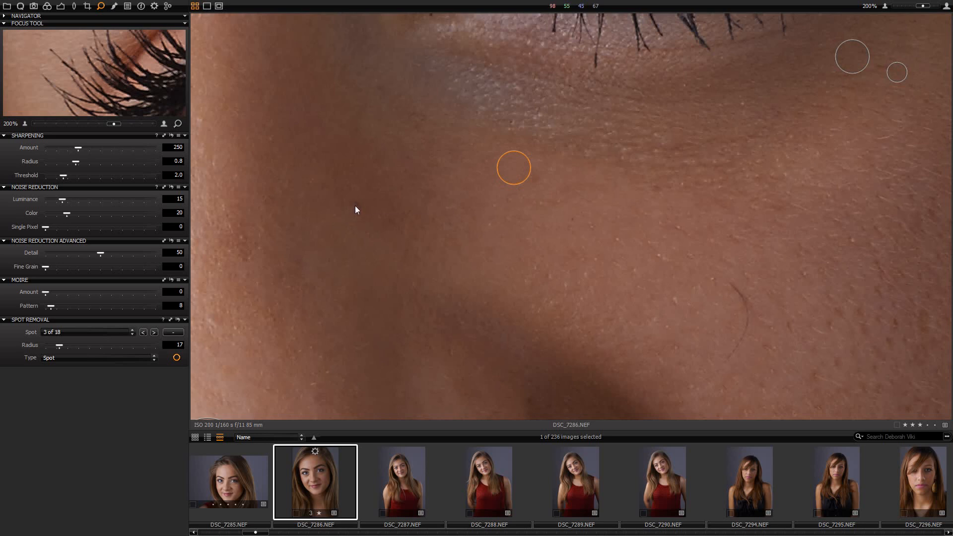
click(902, 75)
mouse_move(359, 220)
mouse_down()
mouse_move(366, 257)
mouse_move(364, 212)
mouse_up()
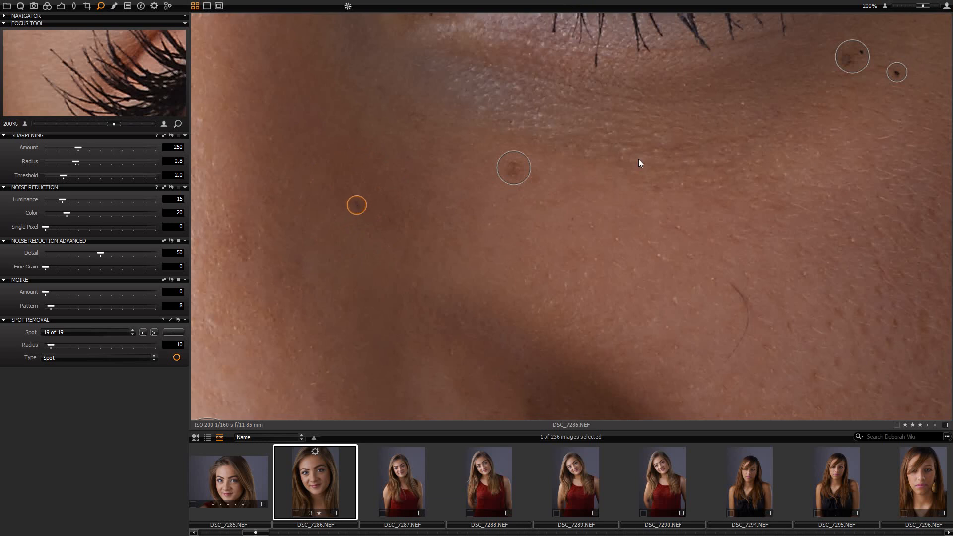
Add a spot correction with radius 10 on the forehead blemish just above the area between the eyebrows
scroll(338, 243, down, 2)
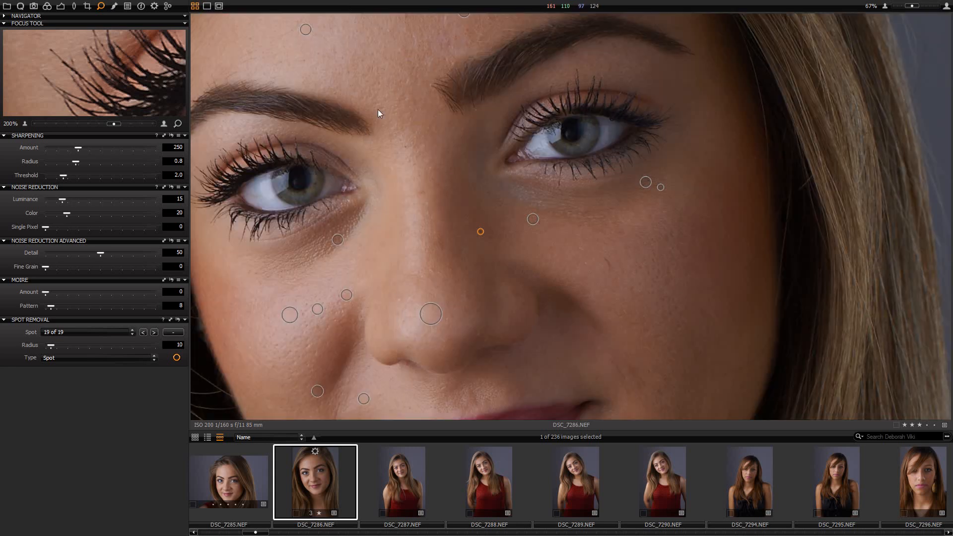
right_click(342, 64)
drag(320, 194, 332, 278)
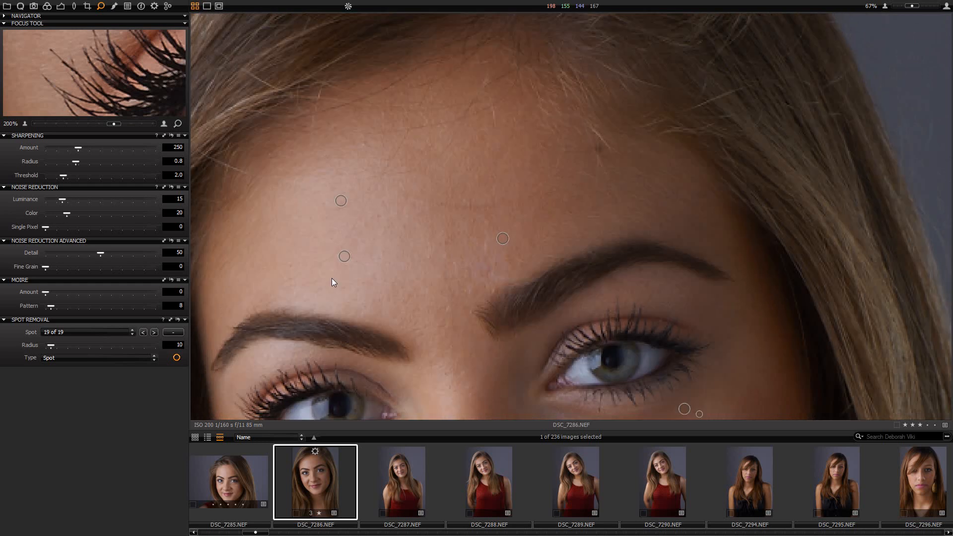
click(437, 245)
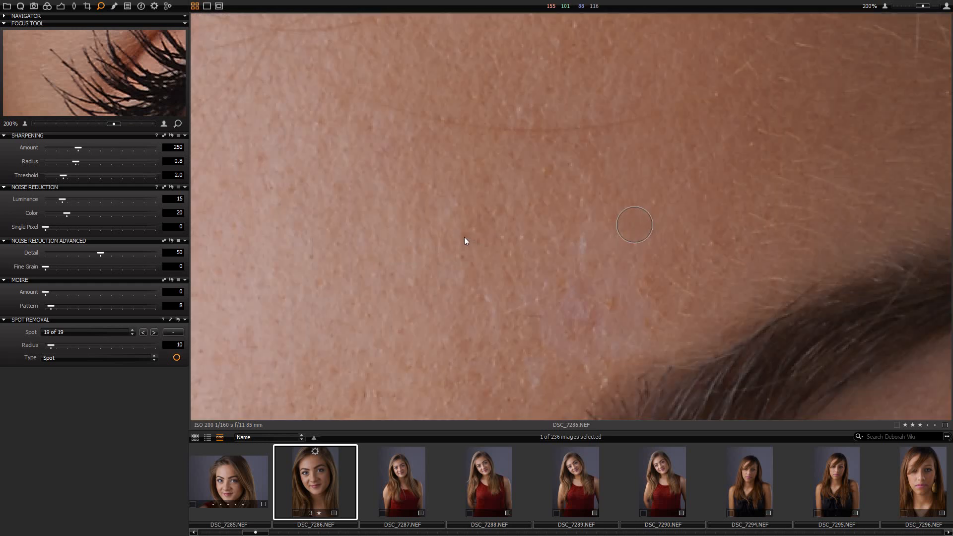
click(463, 242)
Add a spot correction with radius 10 on the upper forehead near the hairline
scroll(491, 267, down, 6)
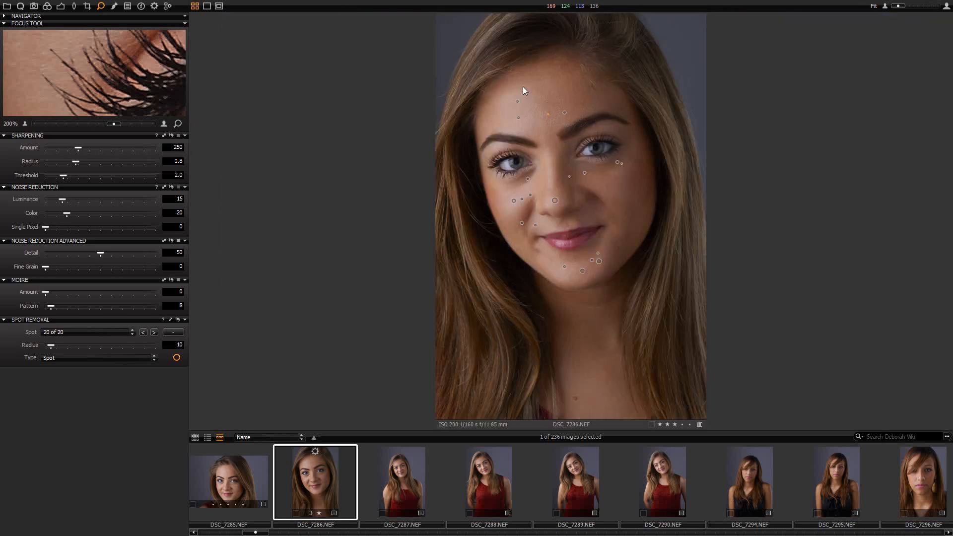
scroll(527, 77, up, 3)
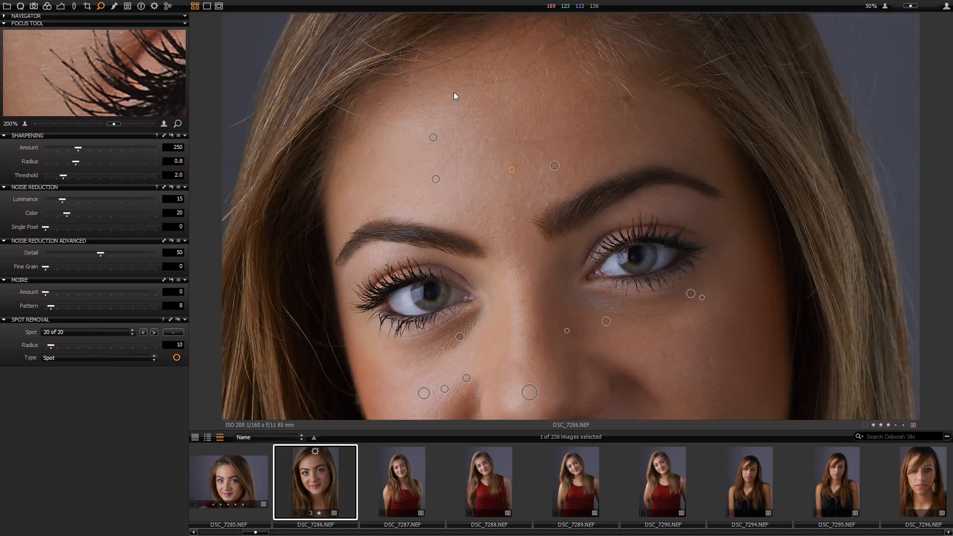
scroll(454, 91, up, 5)
click(439, 113)
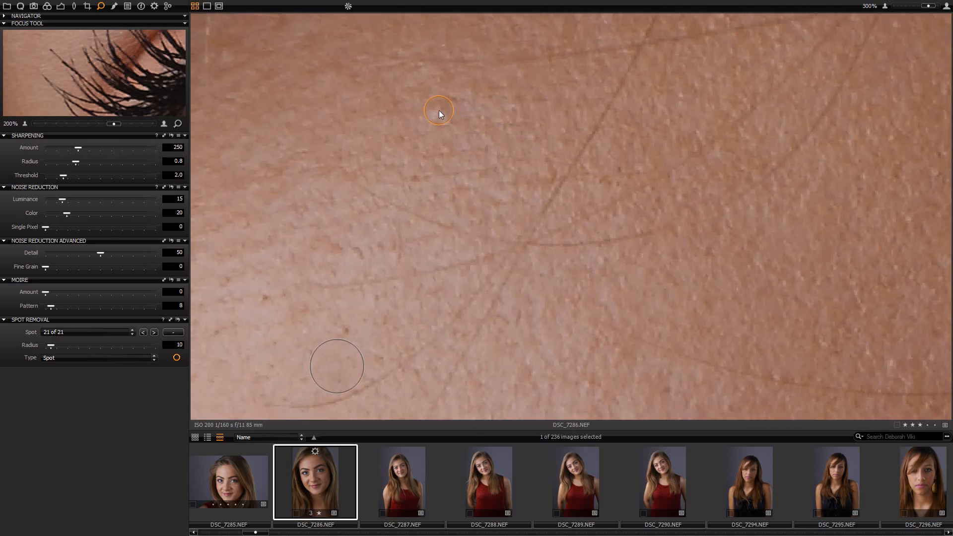
Examine the rest of the forehead and the bridge of the nose for remaining blemishes
drag(450, 236, 560, 237)
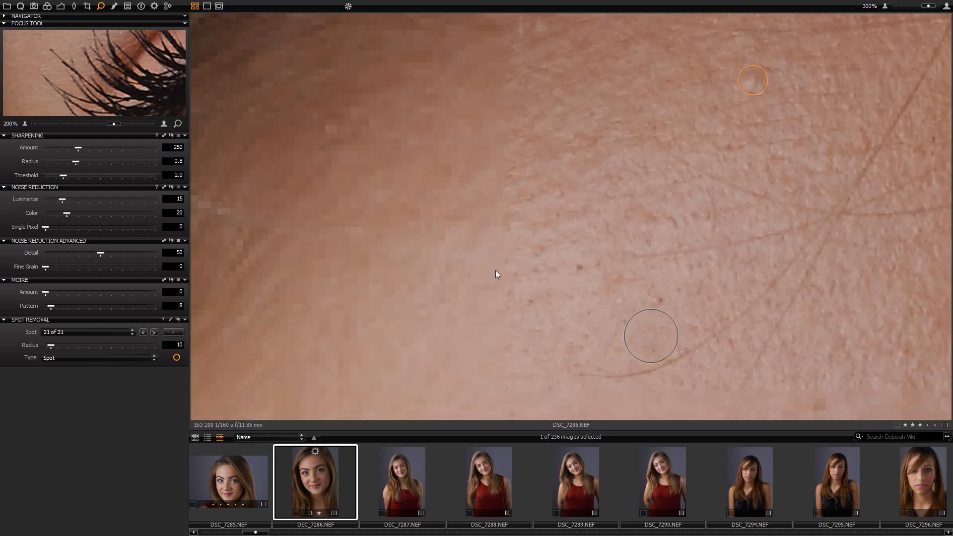
drag(496, 273, 515, 111)
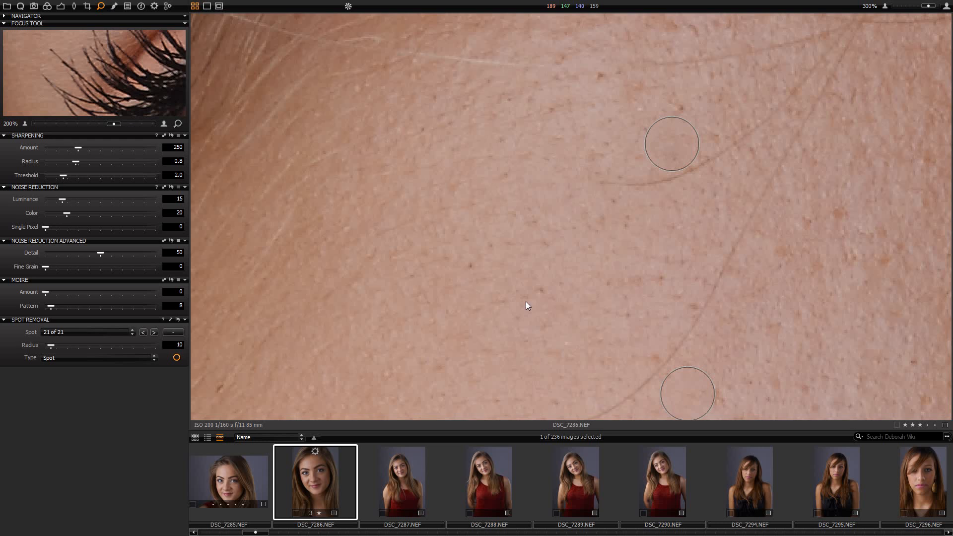
drag(483, 153, 473, 144)
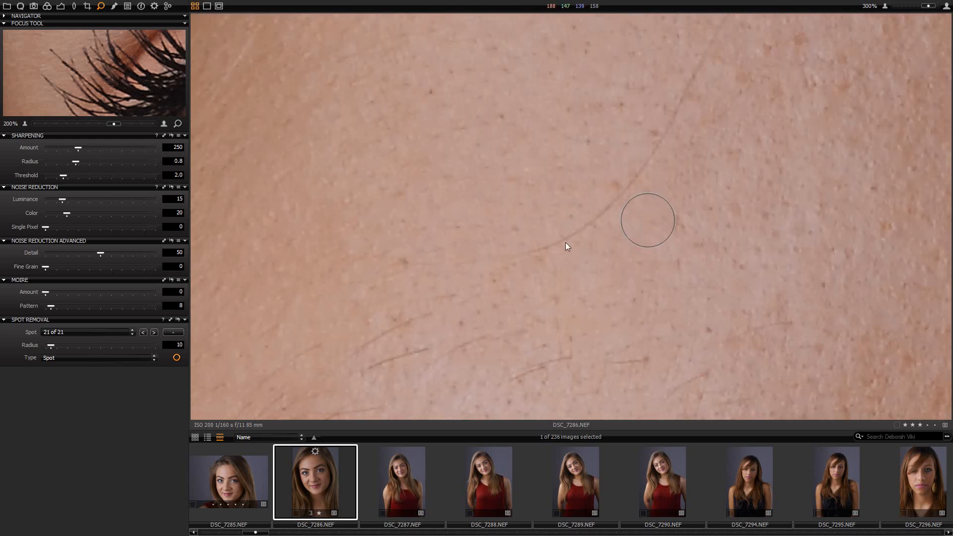
drag(795, 118, 608, 146)
drag(725, 229, 538, 202)
key(ctrl+0)
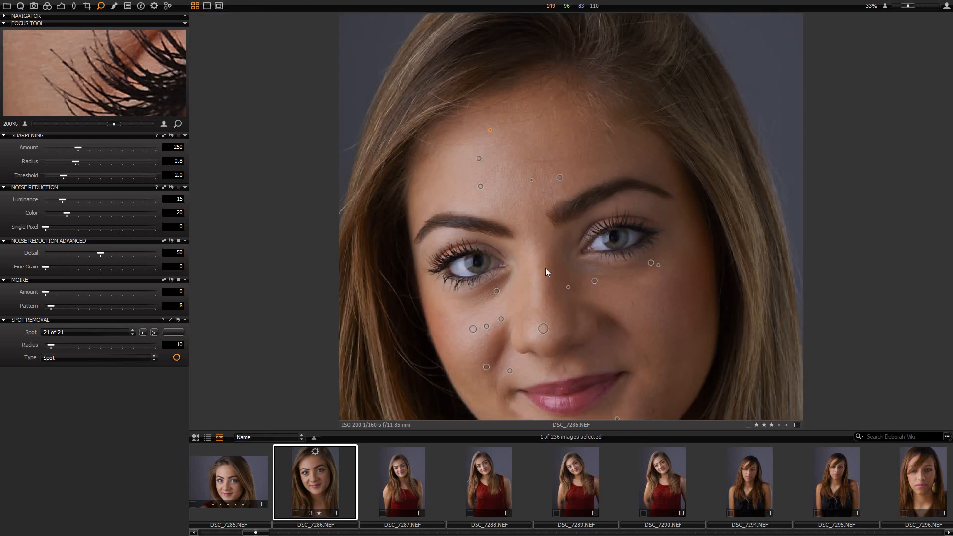
click(525, 274)
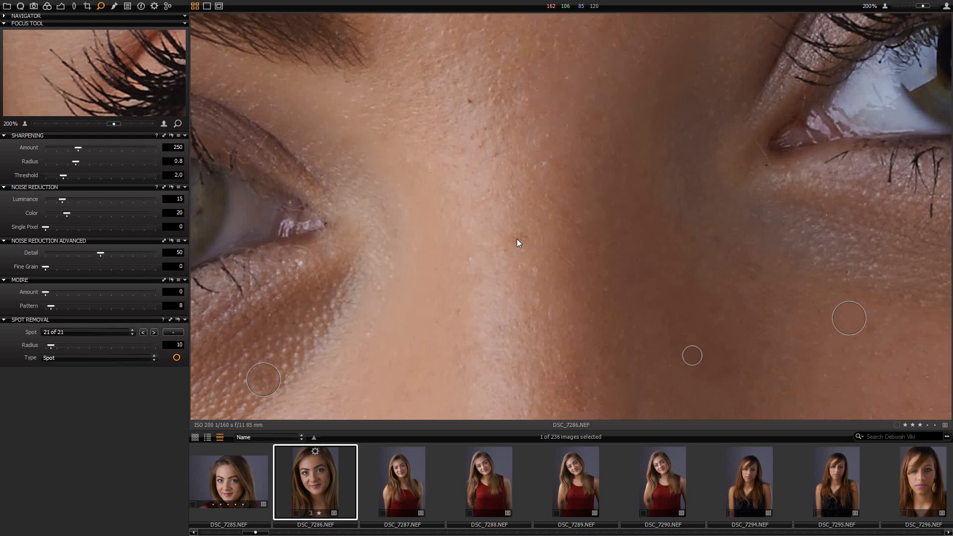
Add a spot correction with radius 10 on the small blemish at the top of the nose bridge, between the eyebrows
click(469, 103)
key(ctrl+0)
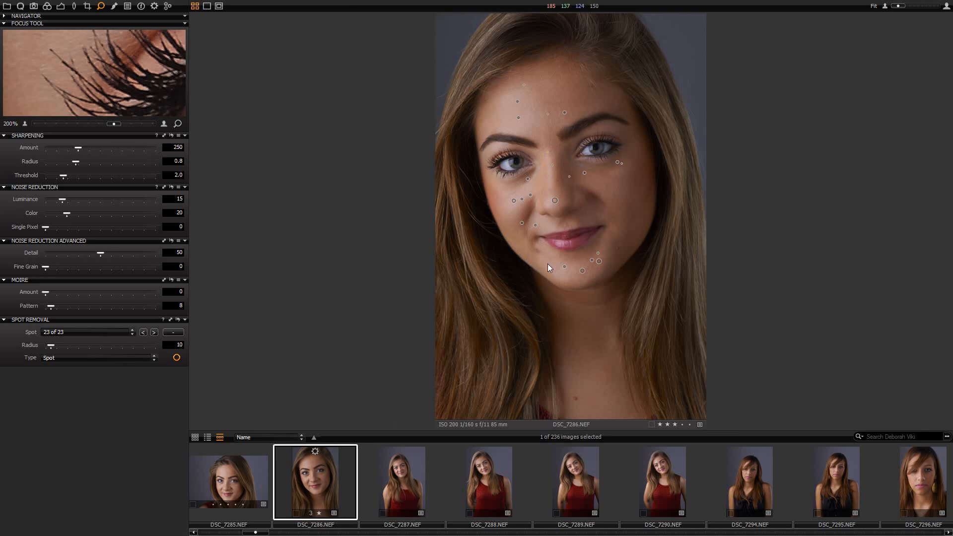
Hide the spot markers and examine the retouched face closely and as a whole for remaining blemishes
key(v)
scroll(573, 115, up, 1)
drag(666, 357, 638, 227)
scroll(643, 273, up, 1)
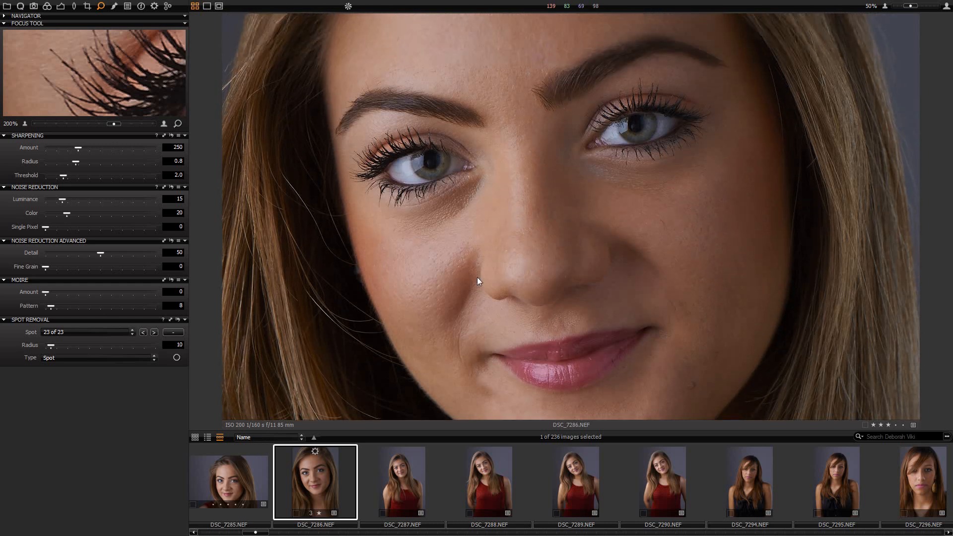
scroll(550, 223, down, 3)
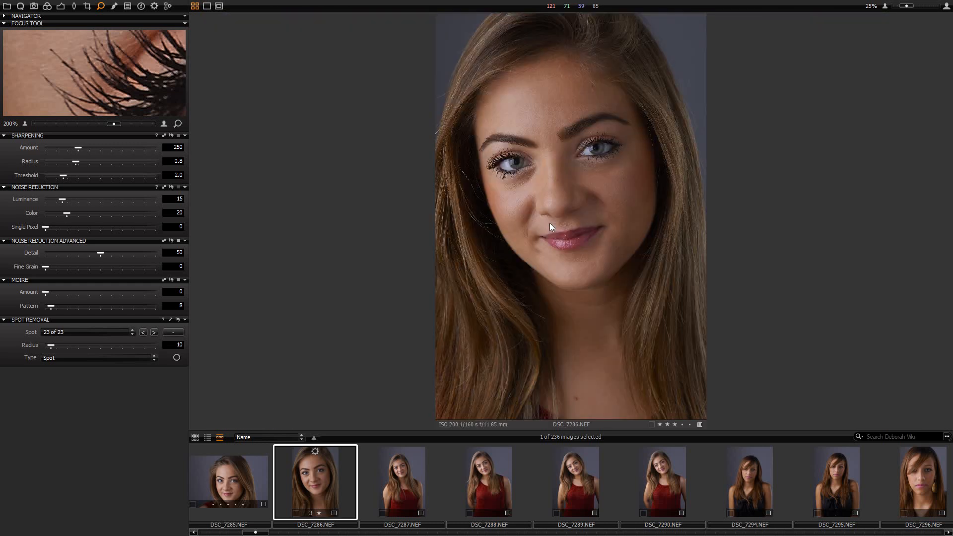
scroll(551, 215, up, 1)
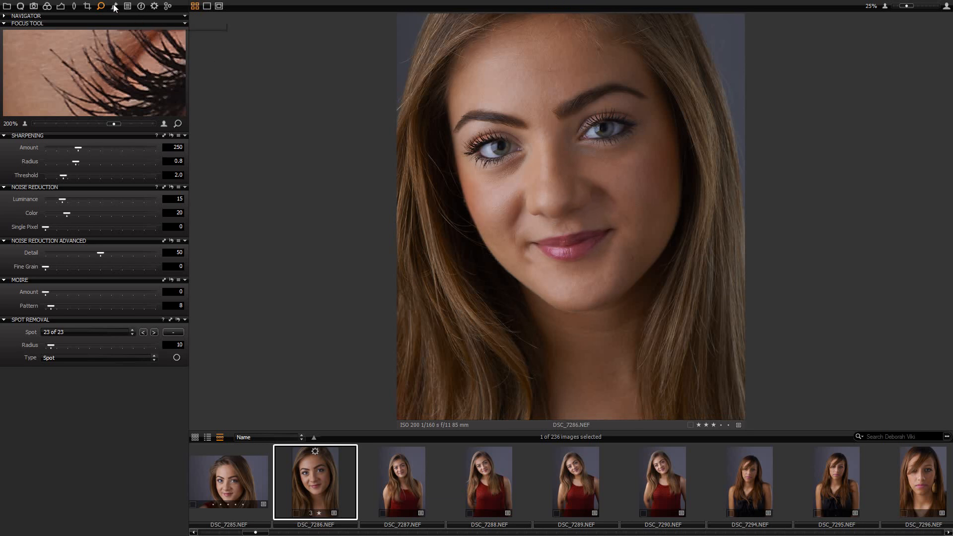
scroll(522, 132, up, 1)
scroll(522, 129, up, 2)
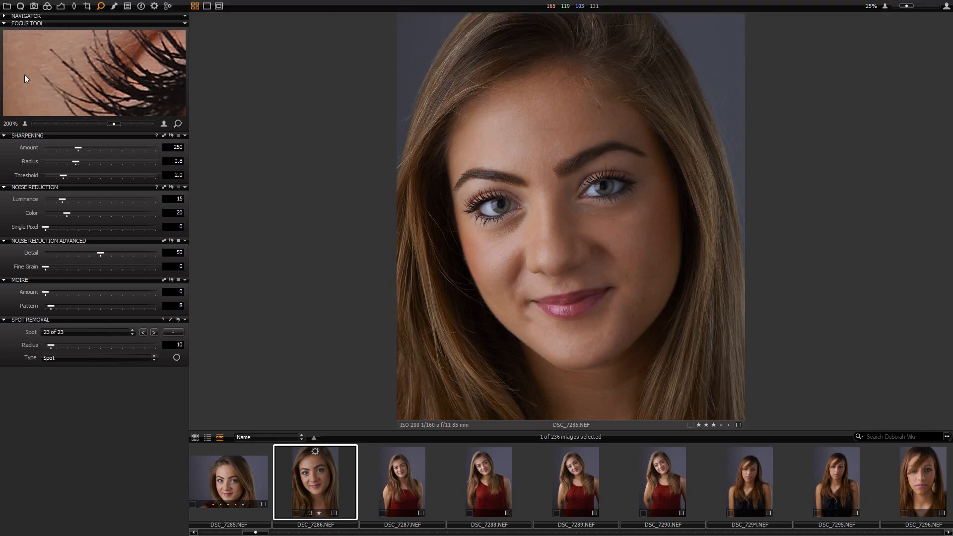
Set the portrait's overall exposure to 0.40
click(20, 7)
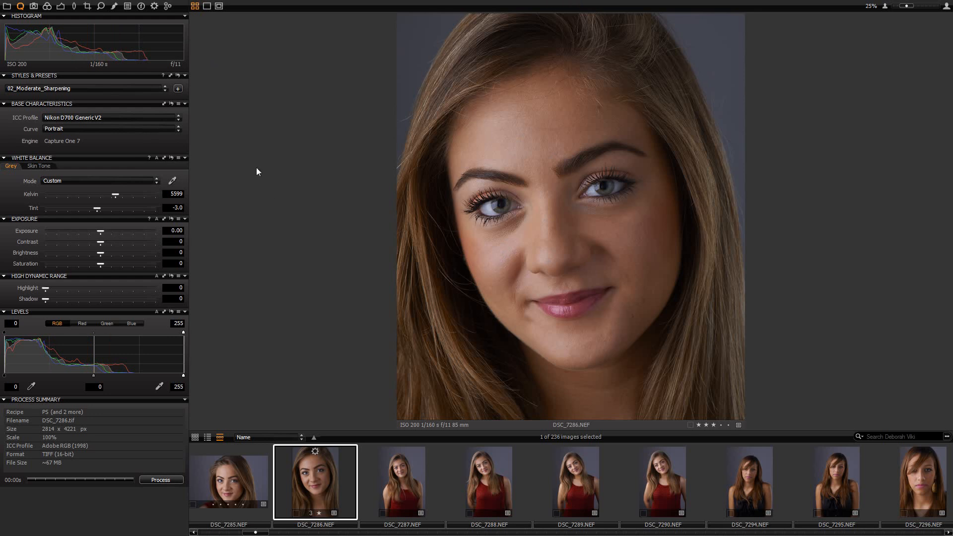
drag(99, 231, 104, 233)
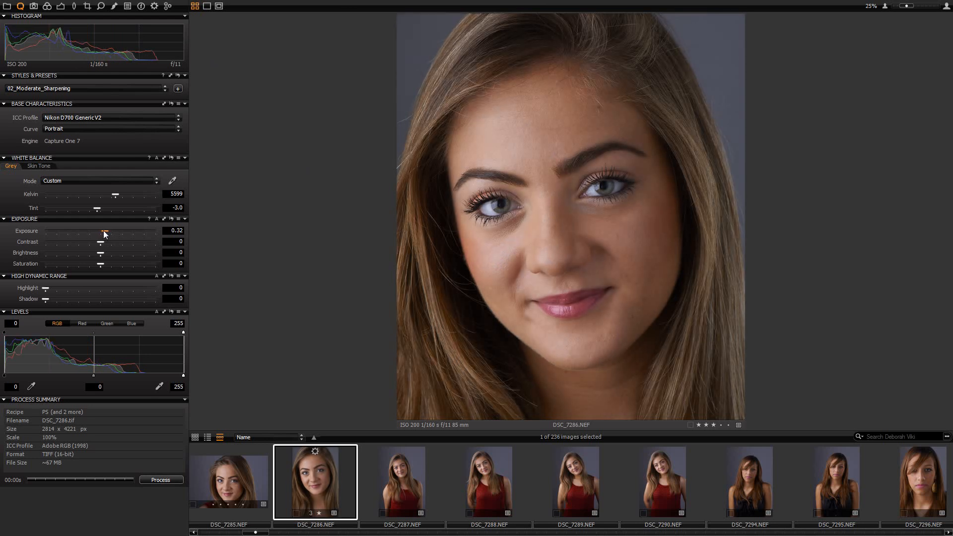
drag(105, 231, 105, 231)
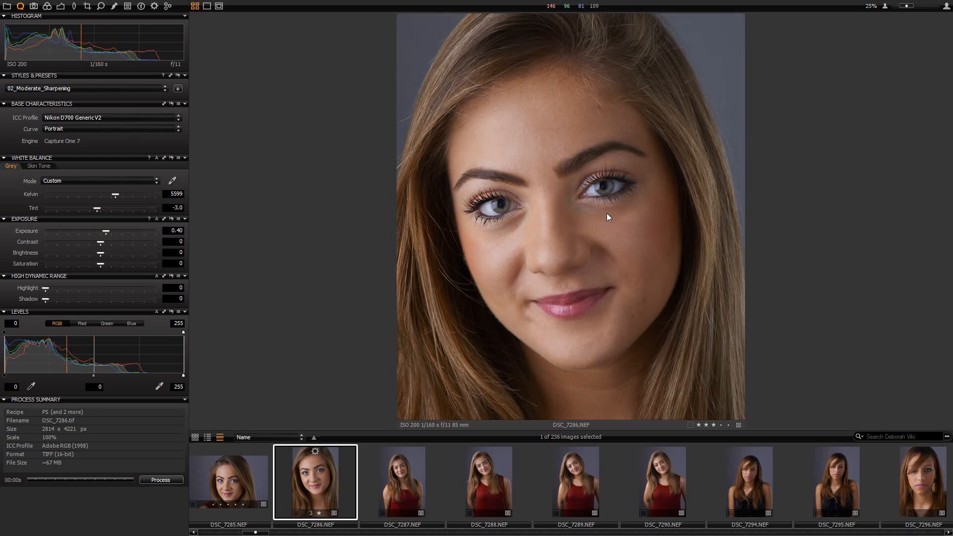
Lower the RGB input white point in Levels to 240, checking the brightest skin areas on the nose and cheek for clipping
key(ctrl+0)
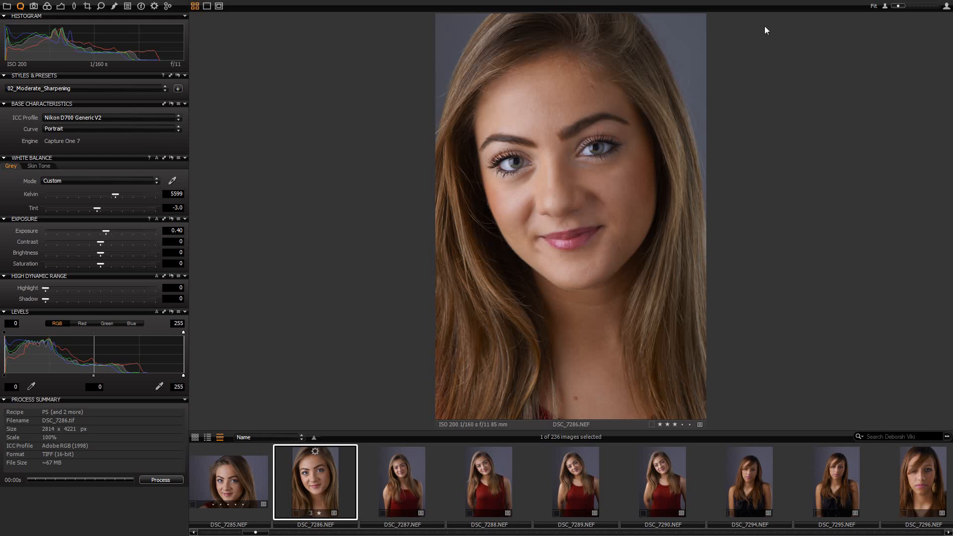
mouse_move(821, 22)
drag(181, 377, 150, 377)
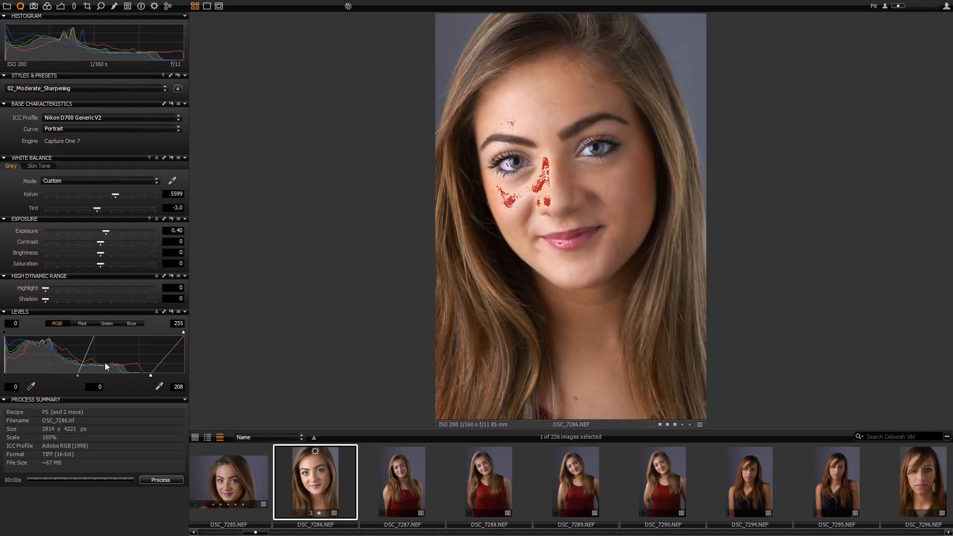
click(549, 172)
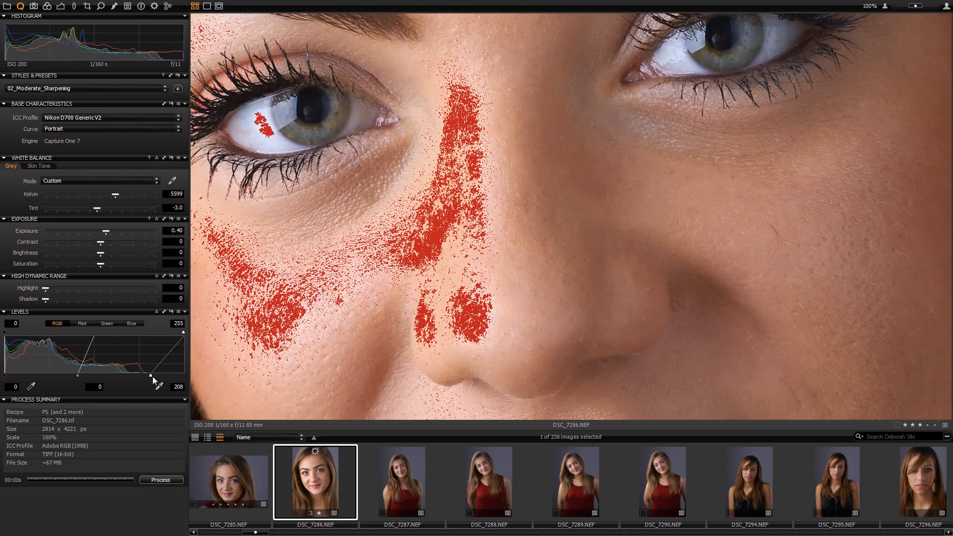
drag(153, 376, 163, 374)
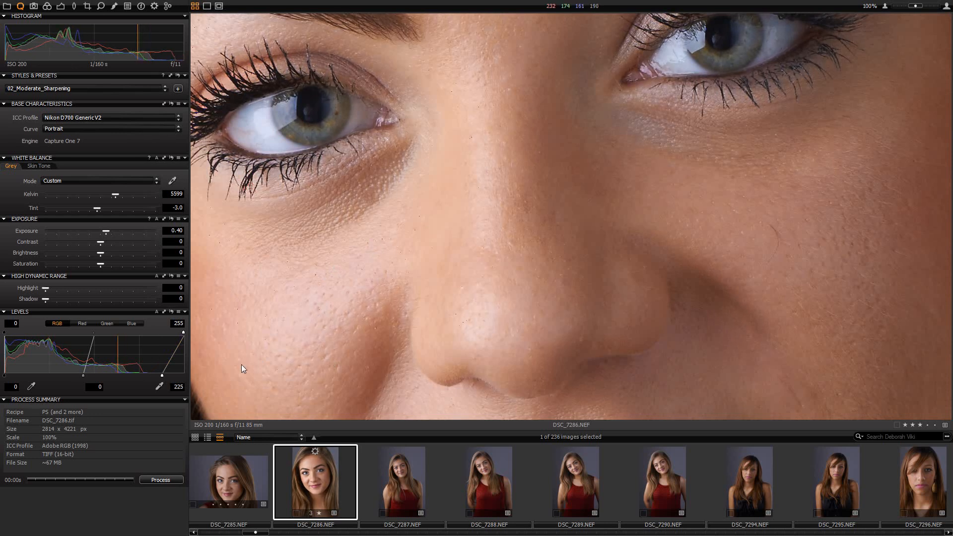
drag(161, 377, 166, 376)
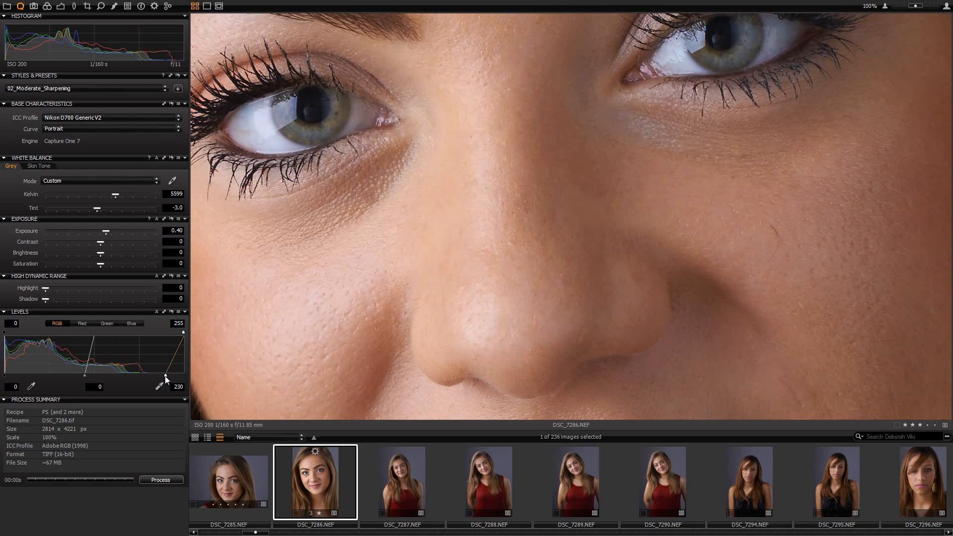
drag(164, 377, 173, 376)
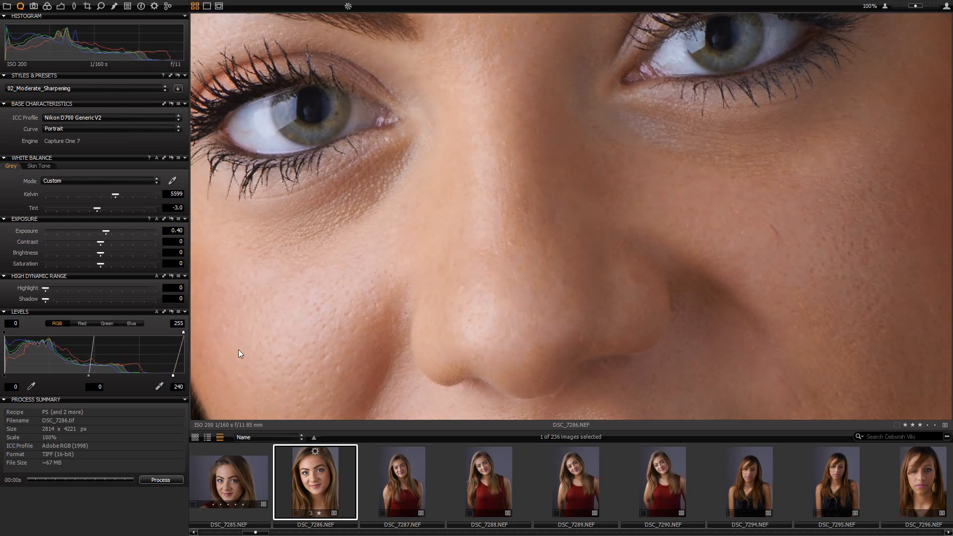
scroll(426, 245, down, 4)
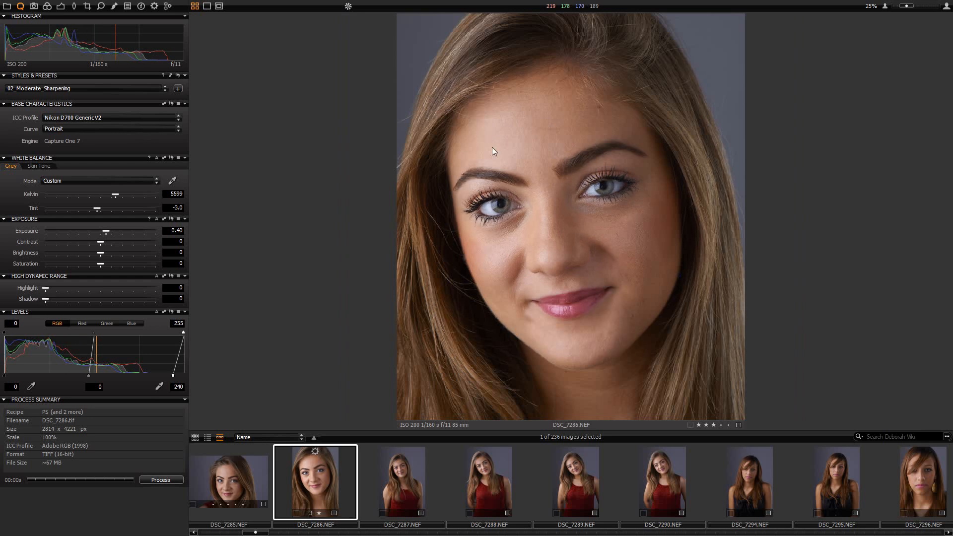
Try an exposure of 1.37 with an RGB input black point of 4, and return them to 0.40 and 0
scroll(454, 211, up, 3)
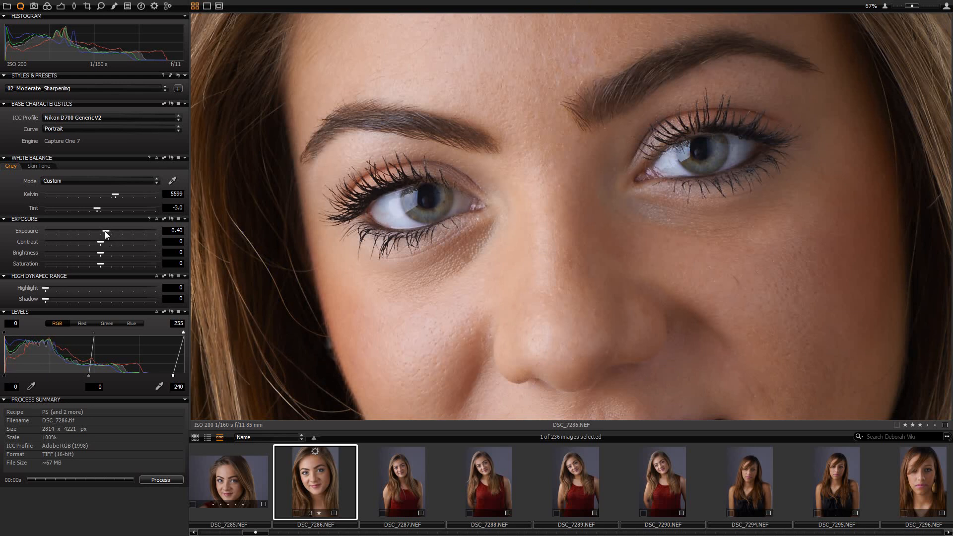
drag(105, 234, 119, 236)
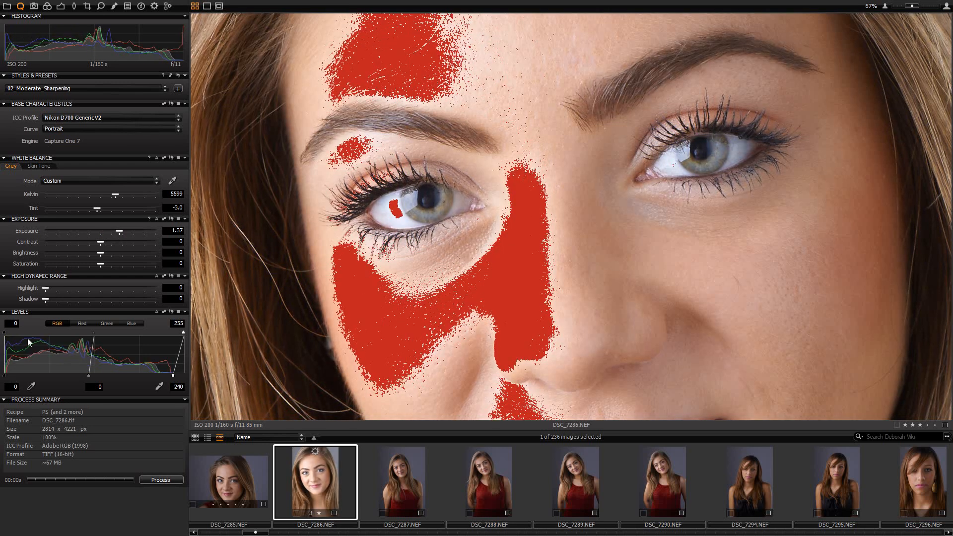
drag(7, 380, 8, 381)
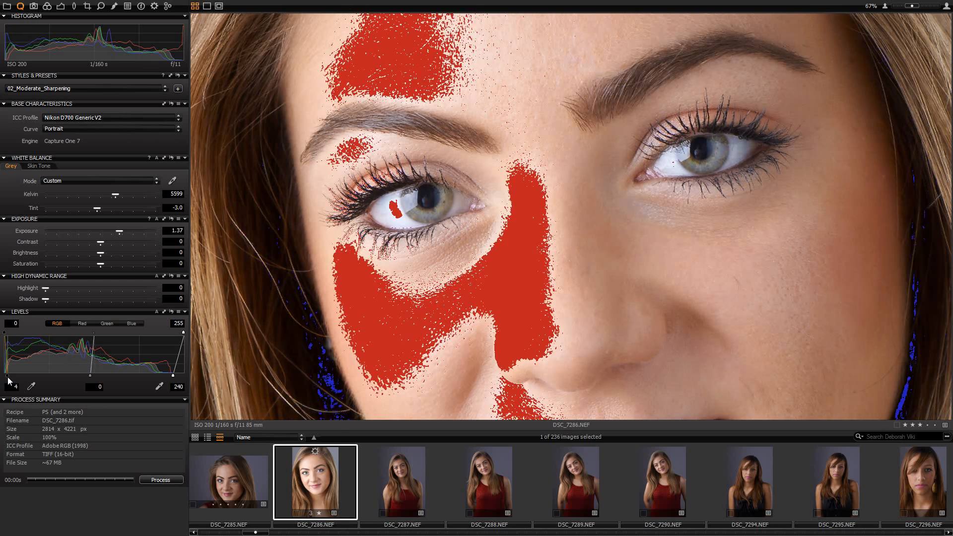
drag(7, 380, 6, 376)
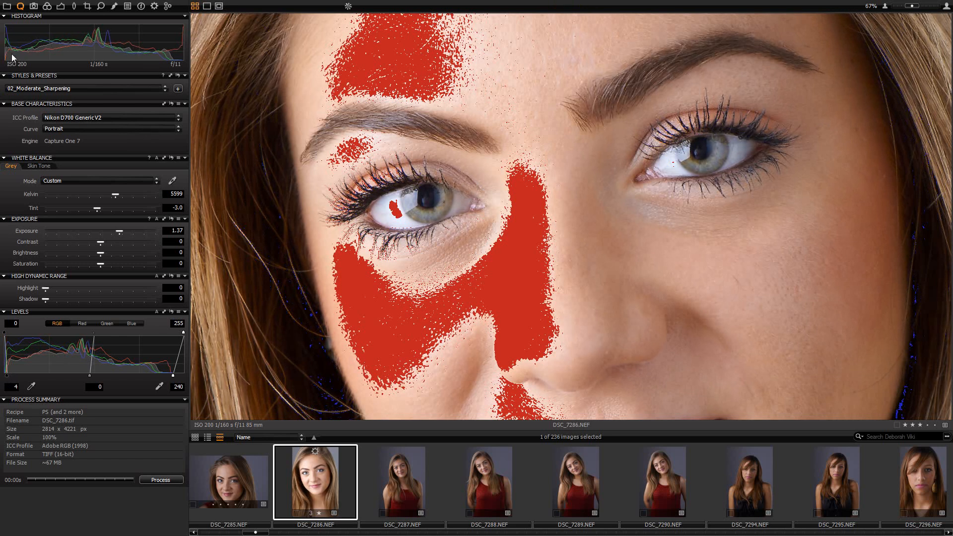
drag(10, 379, 5, 377)
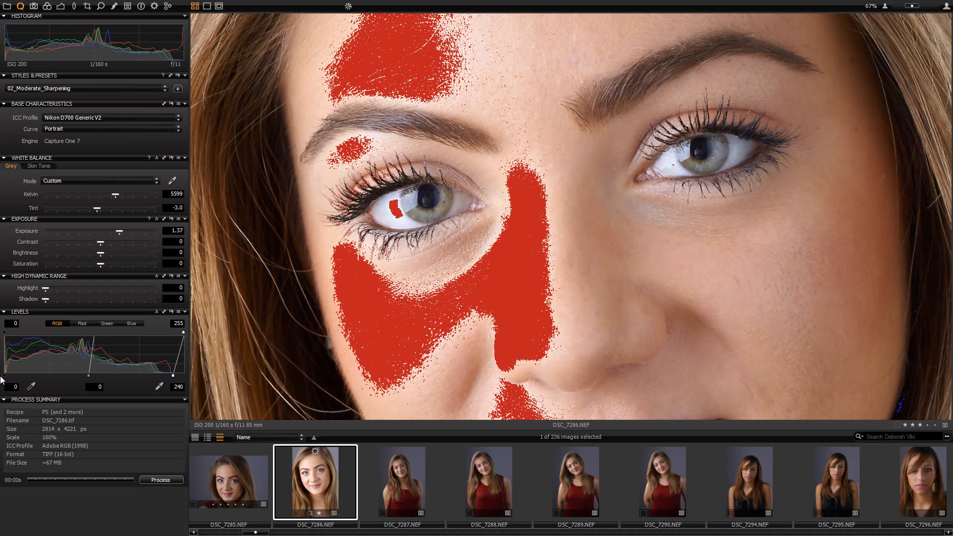
drag(119, 232, 106, 237)
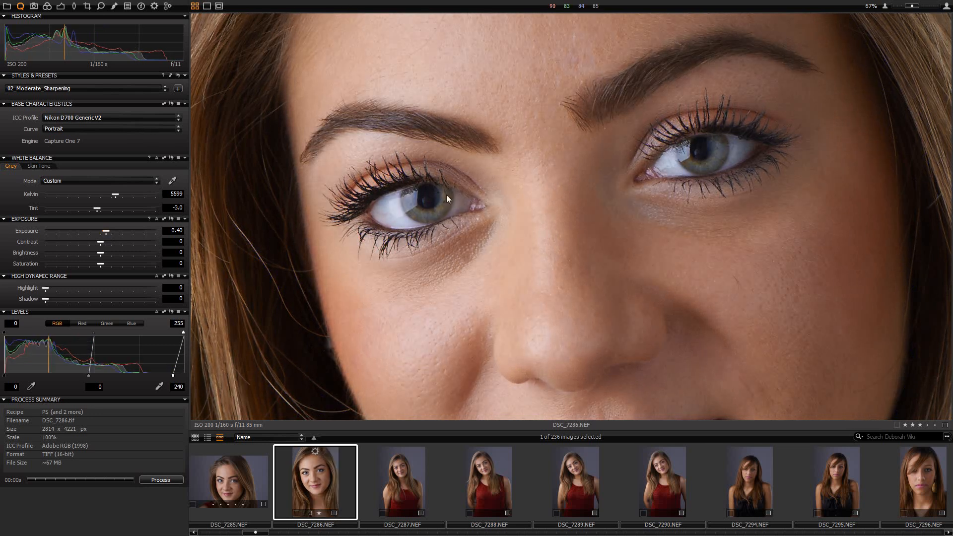
double_click(576, 217)
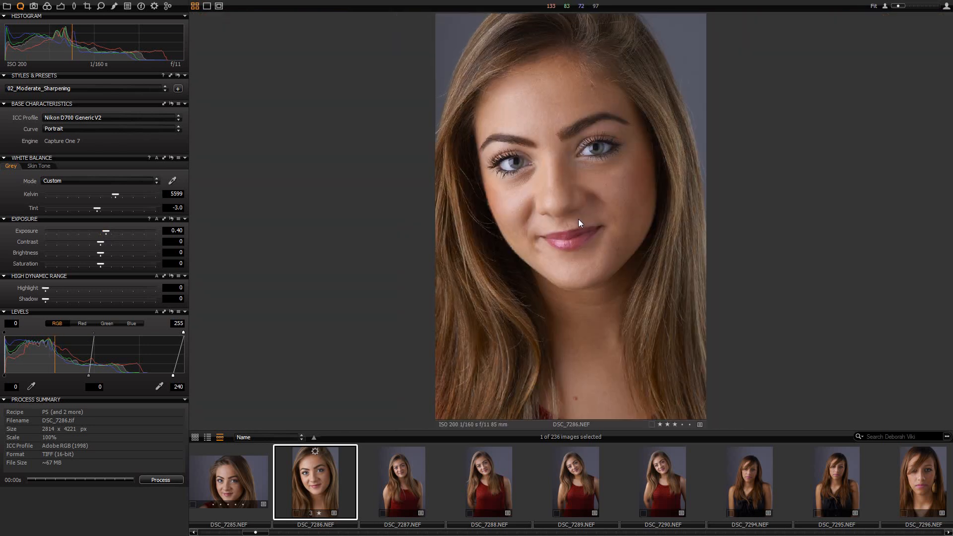
Create a new local adjustments layer and name it Eyes
click(114, 6)
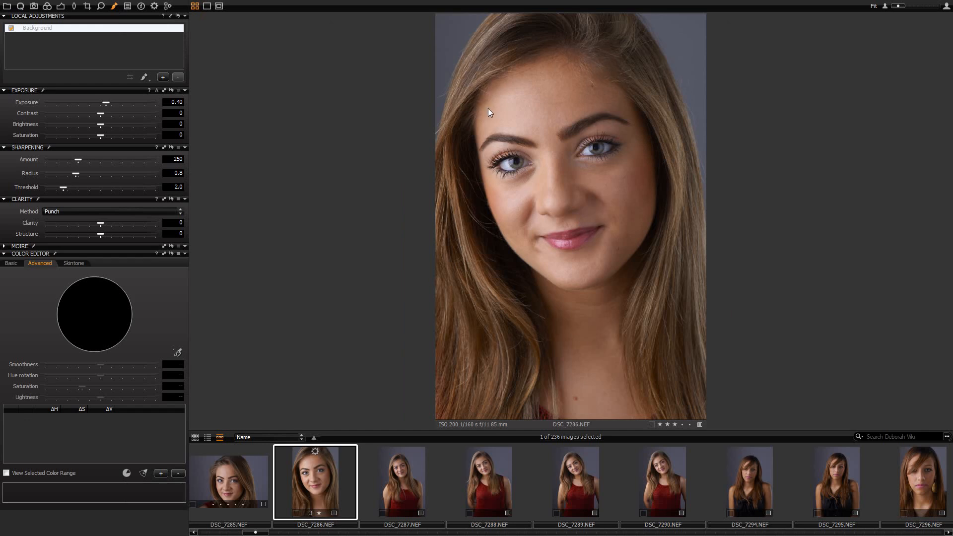
scroll(543, 159, up, 3)
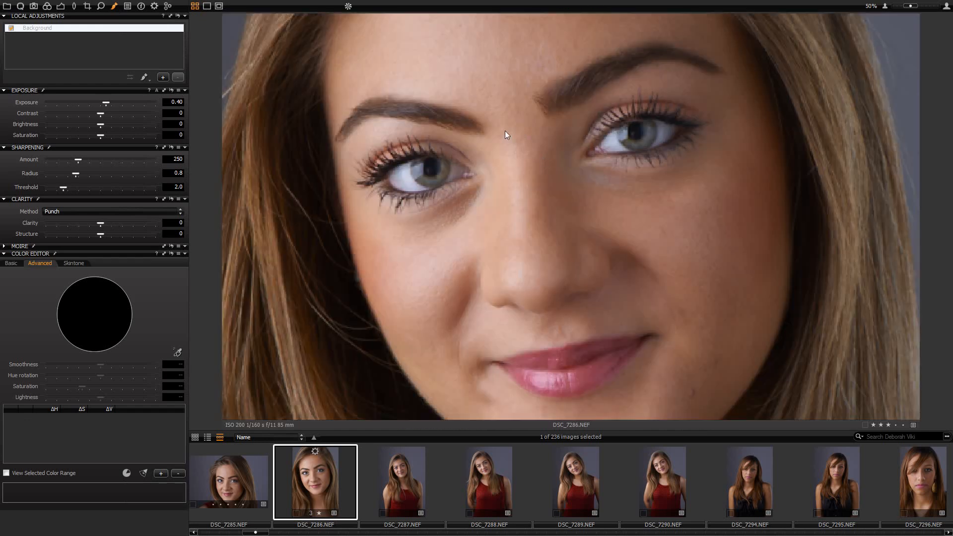
scroll(437, 229, up, 1)
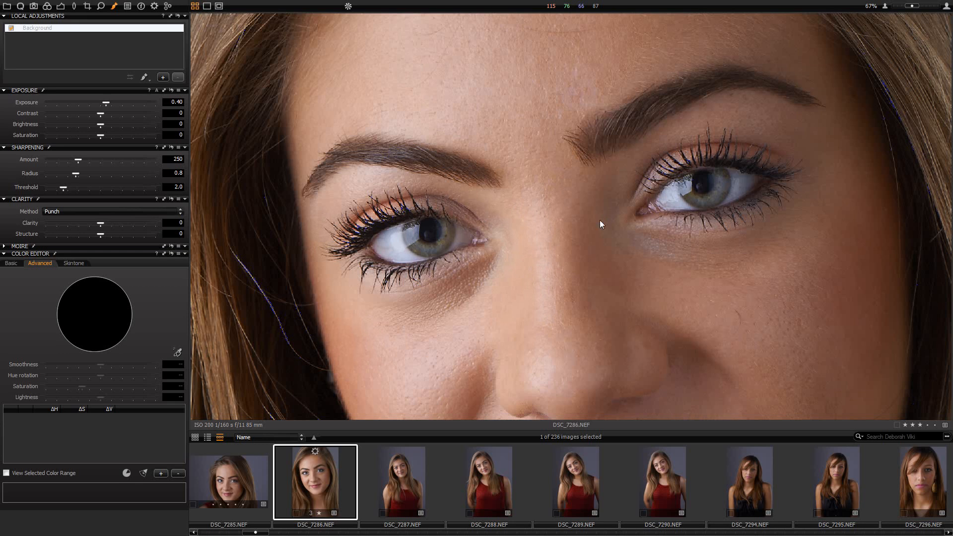
scroll(503, 226, up, 1)
scroll(519, 221, down, 1)
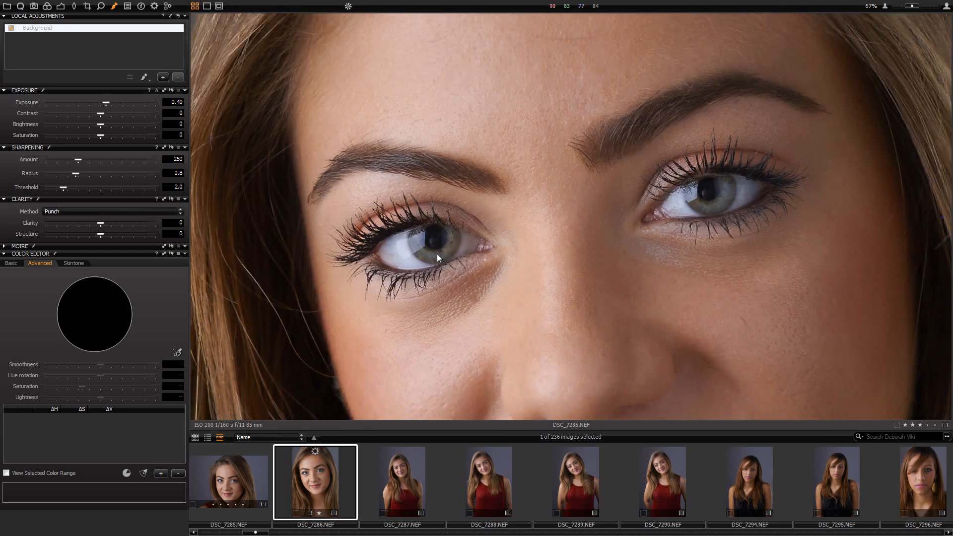
click(164, 78)
click(31, 29)
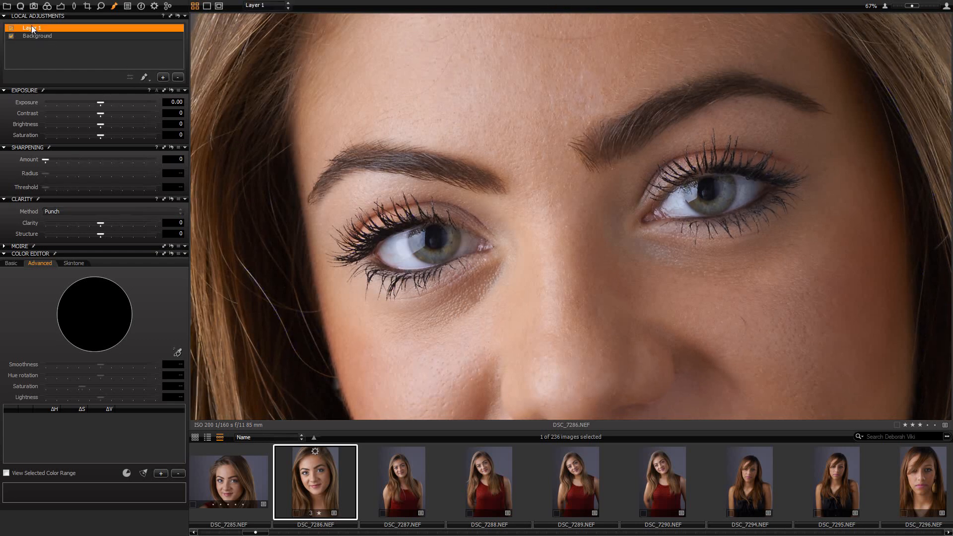
double_click(28, 30)
text(Eyes)
key(Return)
Paint the Eyes layer mask over the iris and pupil of the eye on the brighter side of the face, and hide the mask overlay
click(144, 77)
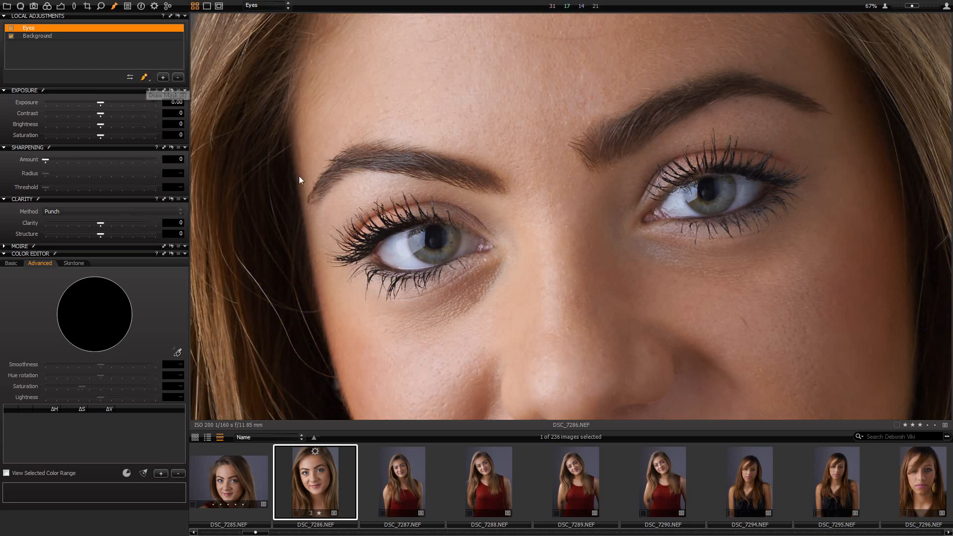
scroll(444, 253, up, 2)
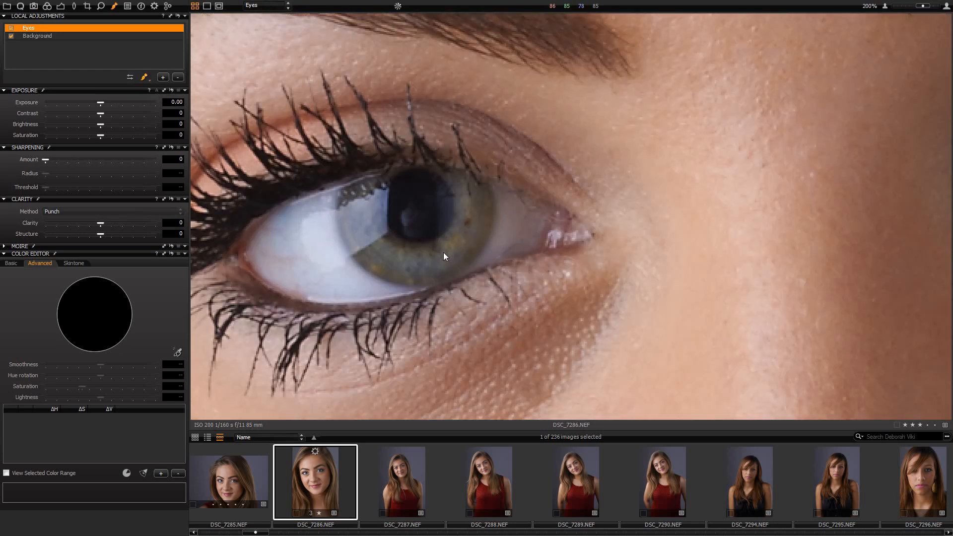
click(403, 223)
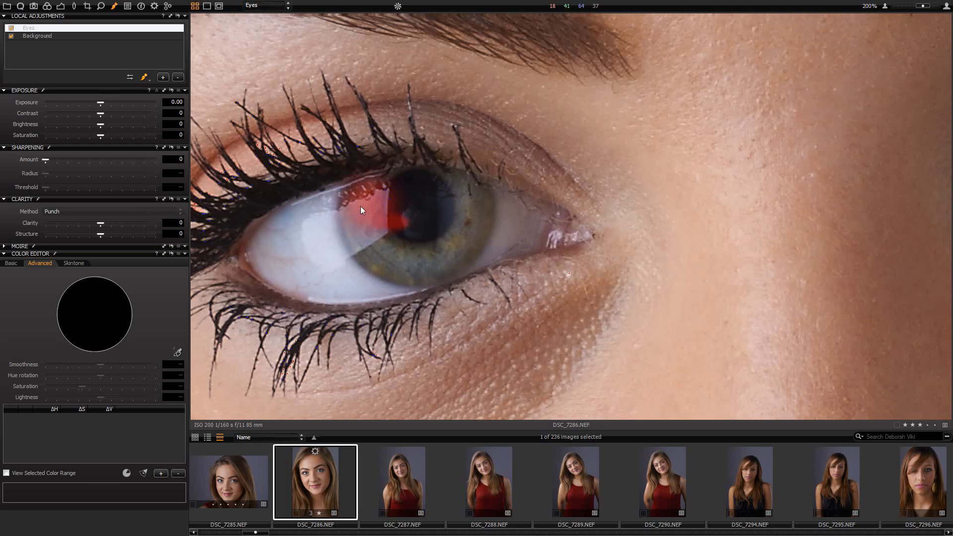
drag(364, 227, 372, 240)
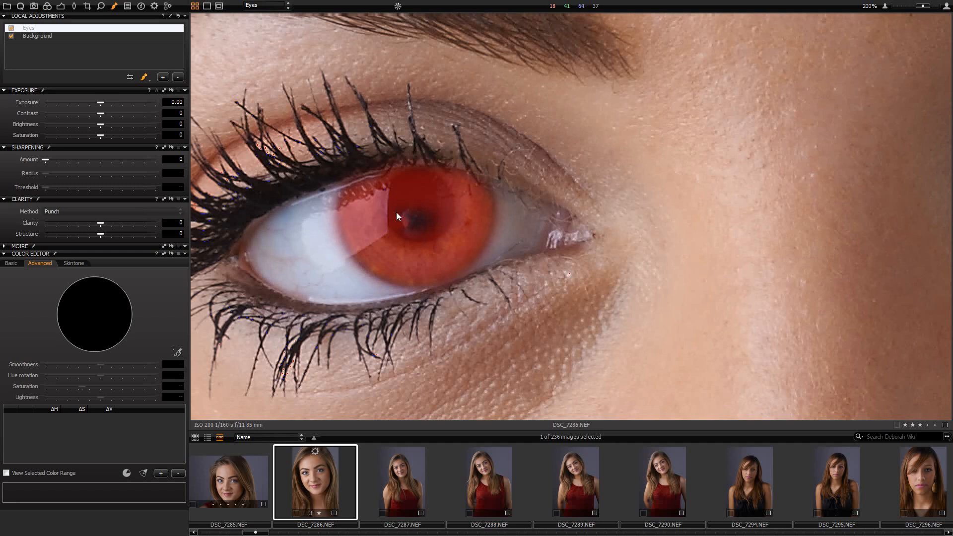
key(m)
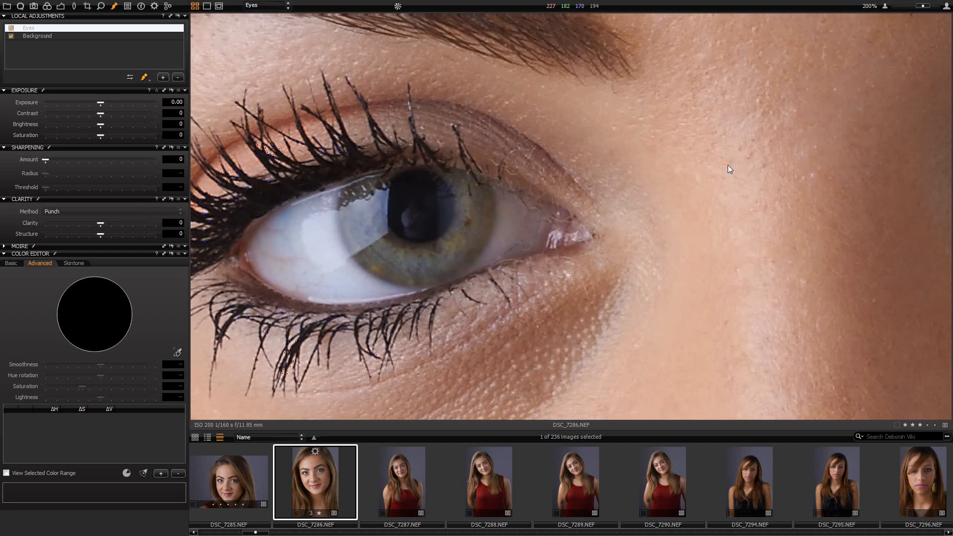
Paint the Eyes layer mask over the iris and pupil of the eye on the shaded side of the face, and hide the mask overlay
drag(775, 168, 248, 265)
drag(571, 202, 434, 243)
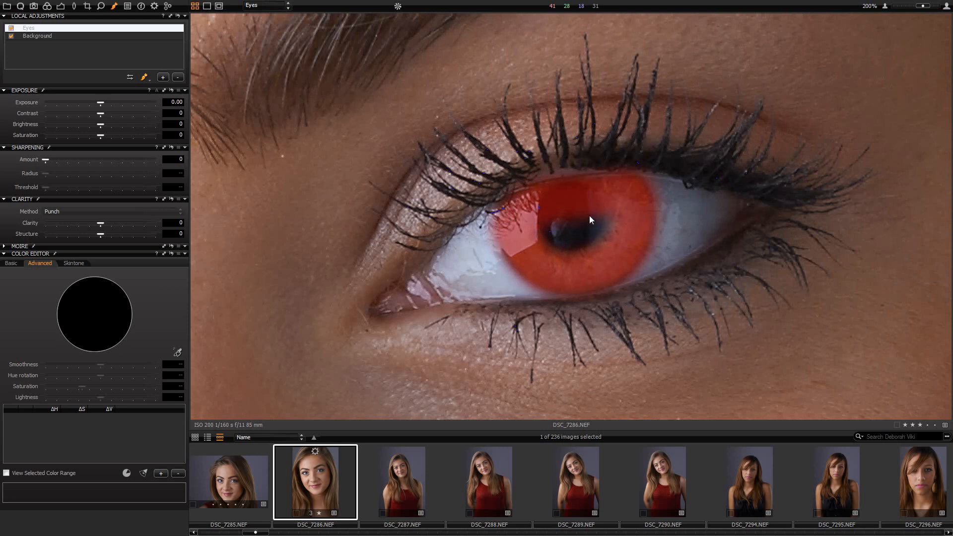
drag(590, 217, 564, 245)
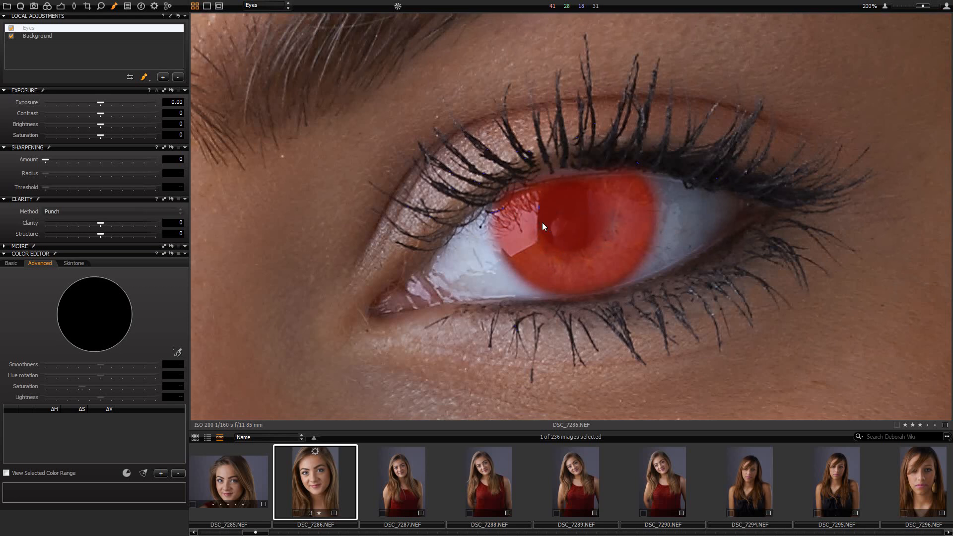
key(m)
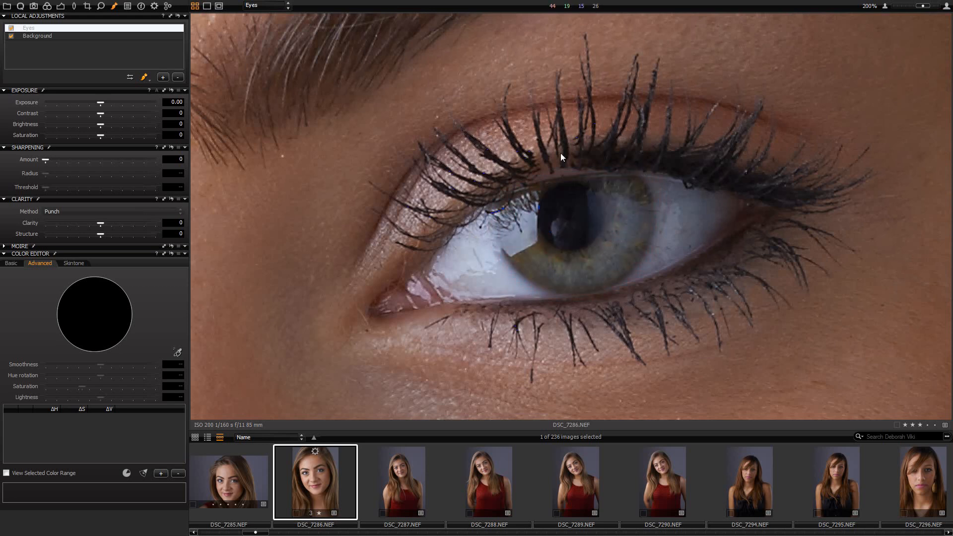
Set the Eyes layer's saturation to 40, exposure to 0.25 and contrast to 5
mouse_move(722, 3)
mouse_move(779, 4)
mouse_move(834, 4)
scroll(448, 306, down, 2)
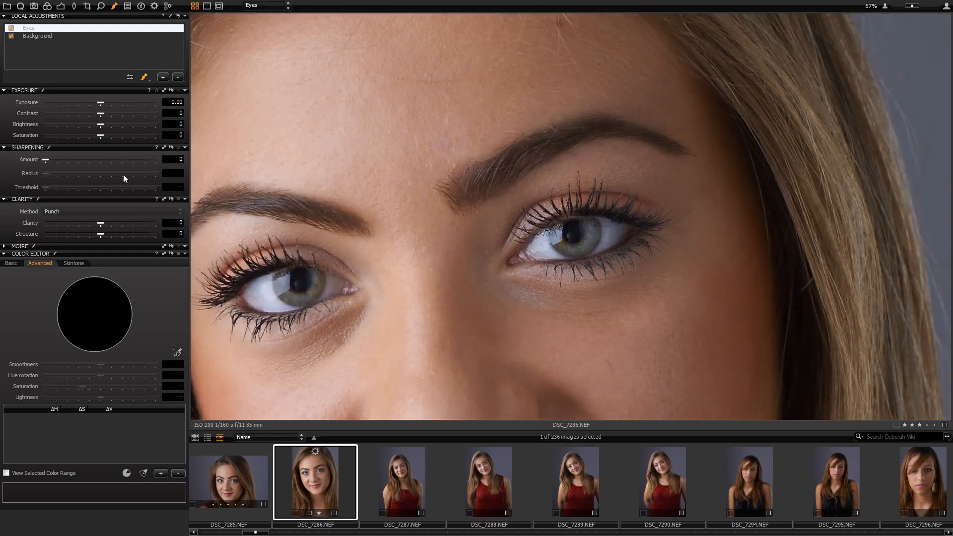
drag(103, 135, 121, 135)
drag(121, 135, 124, 135)
drag(102, 101, 106, 102)
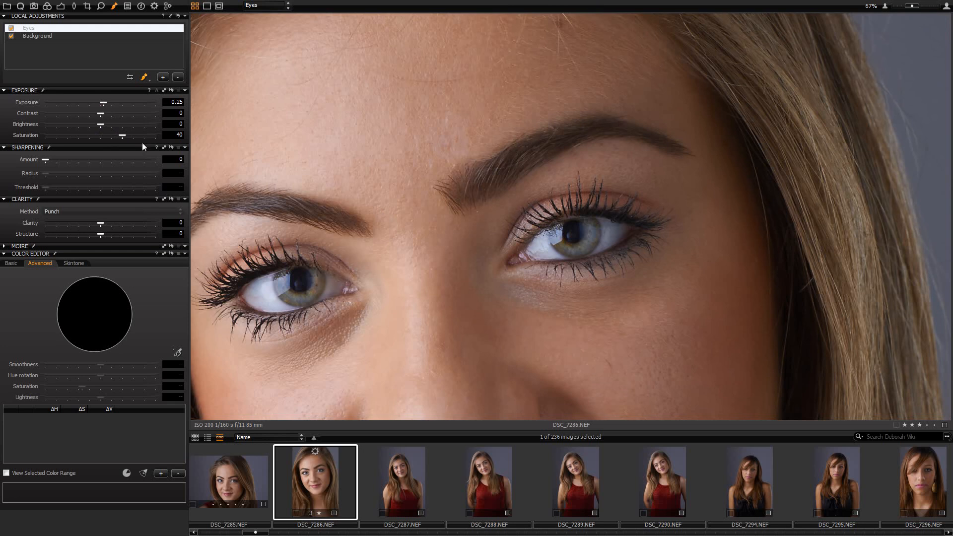
drag(100, 113, 105, 112)
Set the Eyes layer's Clarity to 18 and Structure to 10 with the Punch method
drag(101, 226, 148, 227)
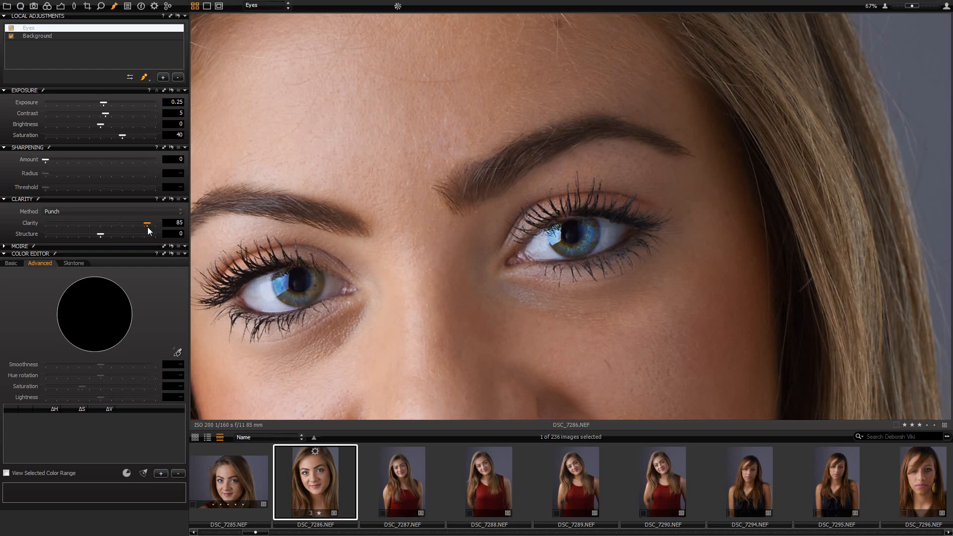
drag(147, 227, 143, 227)
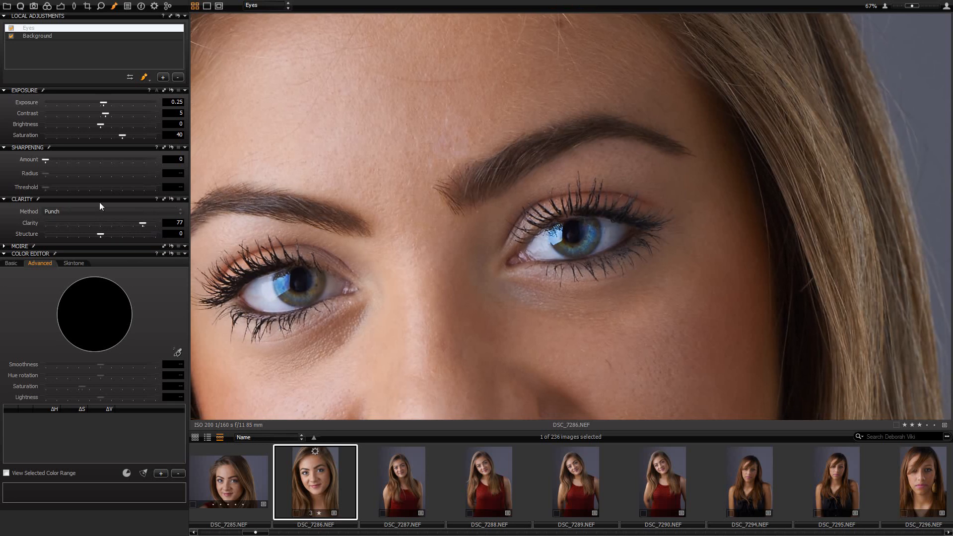
drag(141, 224, 109, 225)
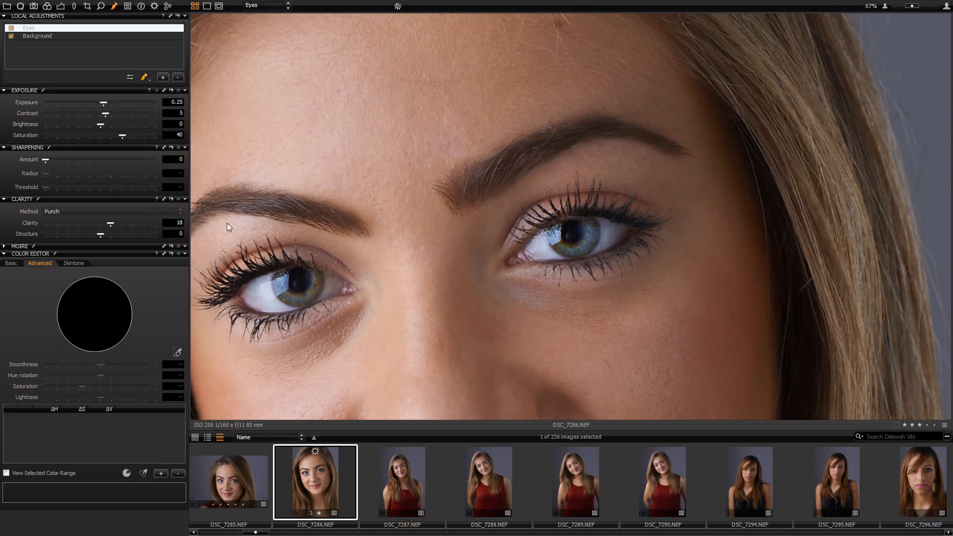
drag(97, 235, 111, 233)
drag(157, 234, 107, 235)
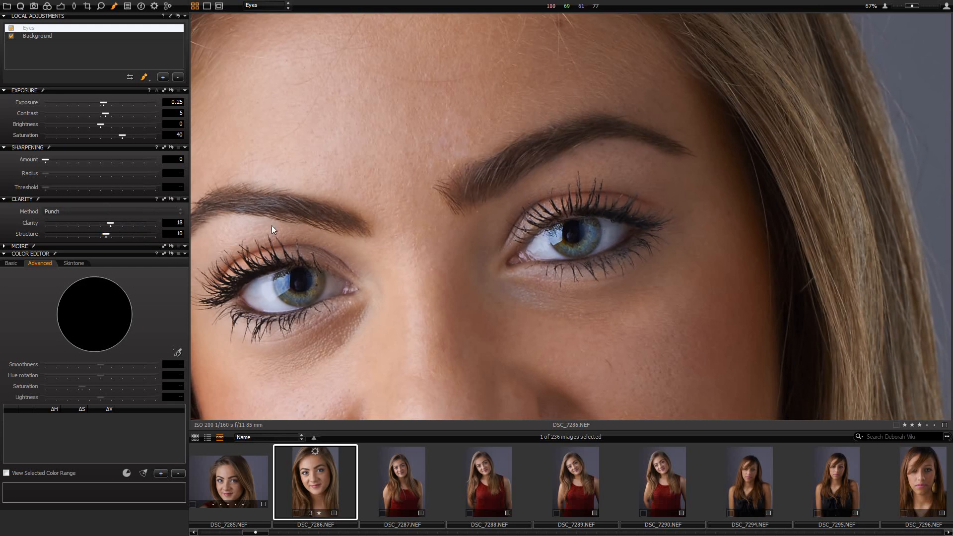
Toggle the Eyes layer off and on to compare the eyes before and after, both close up and in the whole portrait
click(13, 31)
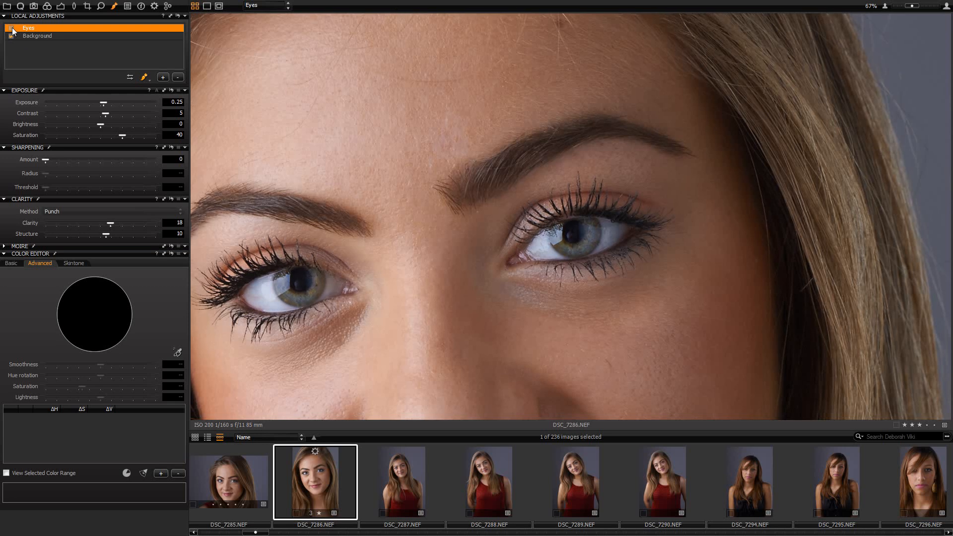
click(12, 31)
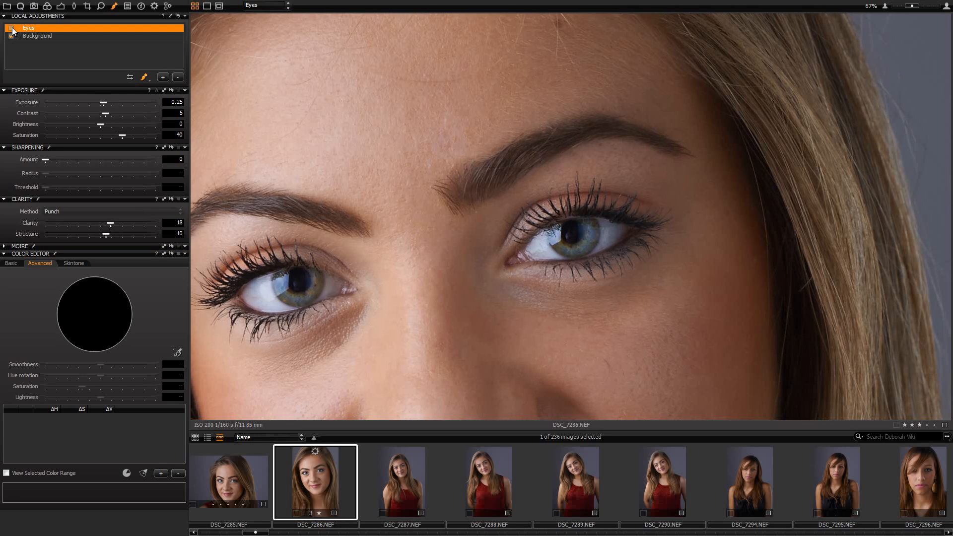
click(13, 31)
click(12, 29)
key(ctrl+0)
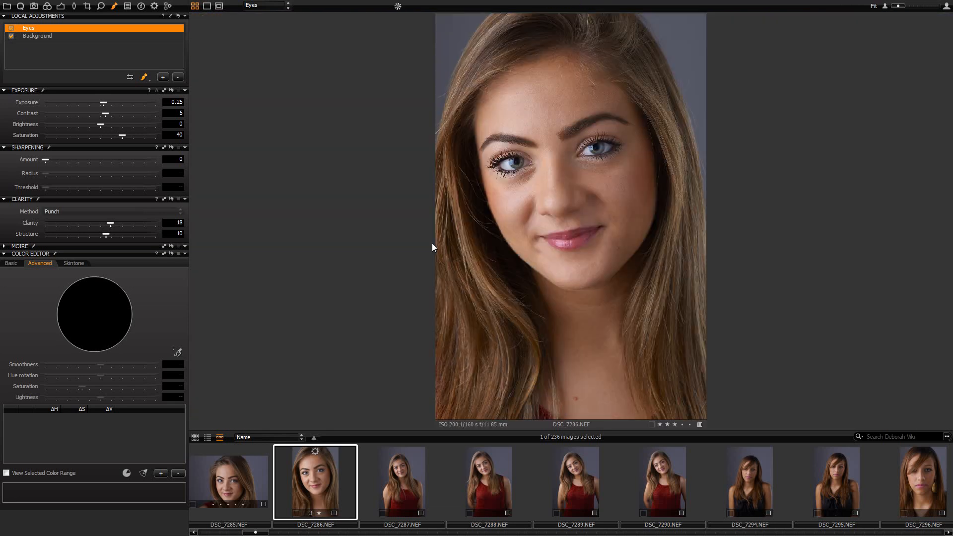
click(12, 29)
Try an advanced Color Editor correction on the Eyes layer from a color picked in the eye, with lower saturation and higher lightness, and reset it
scroll(566, 239, up, 1)
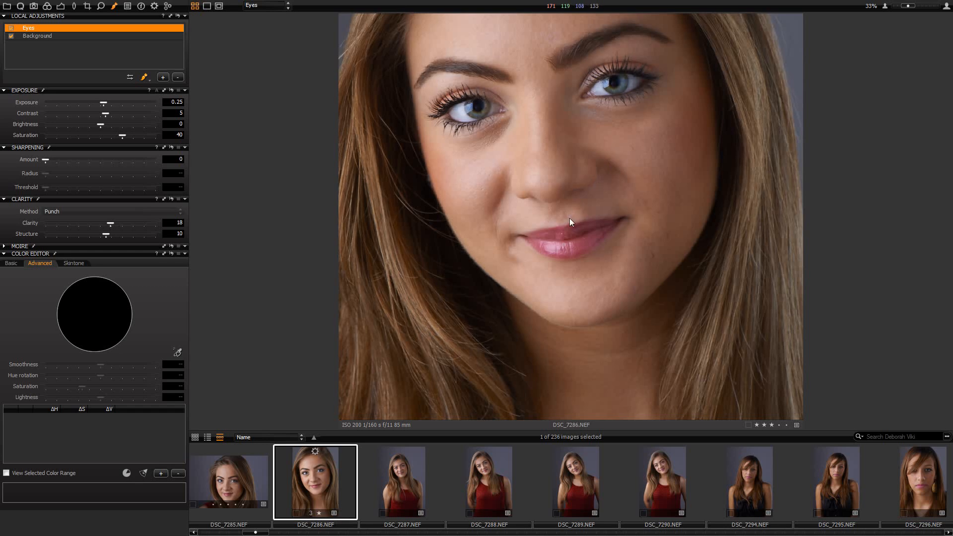
scroll(561, 234, up, 1)
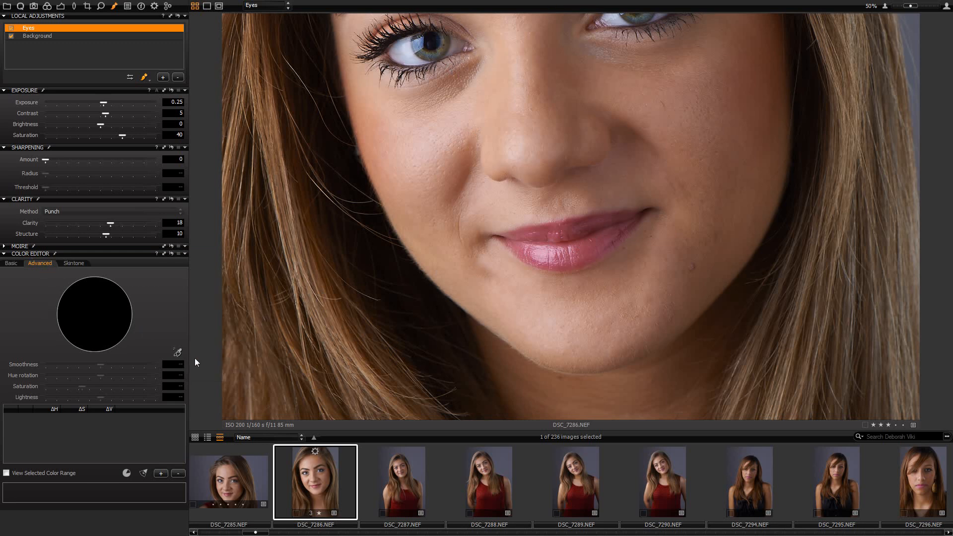
click(182, 353)
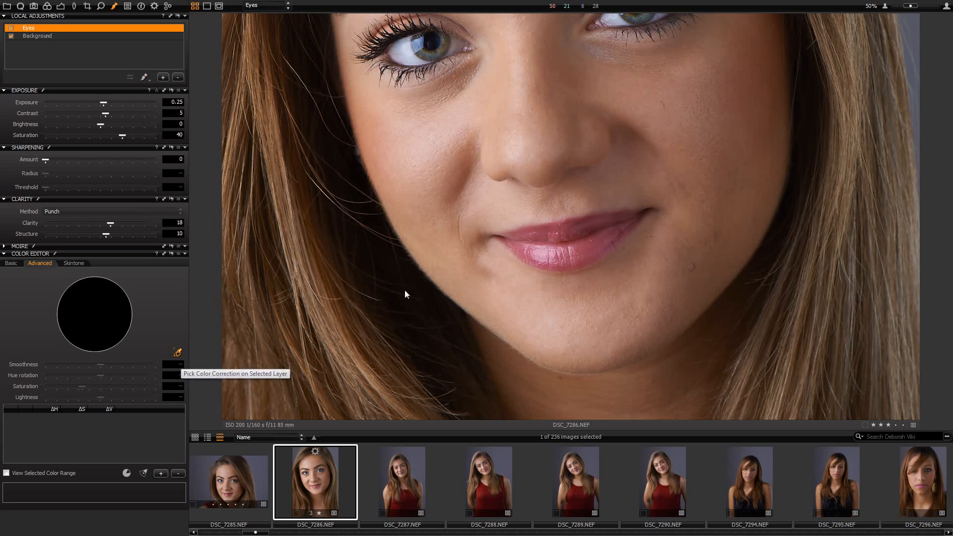
click(407, 59)
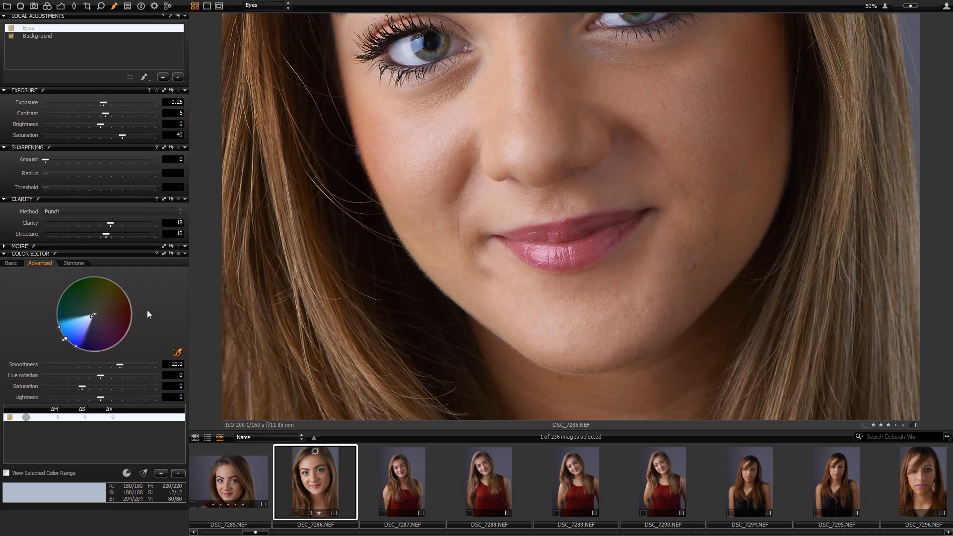
drag(63, 339, 120, 272)
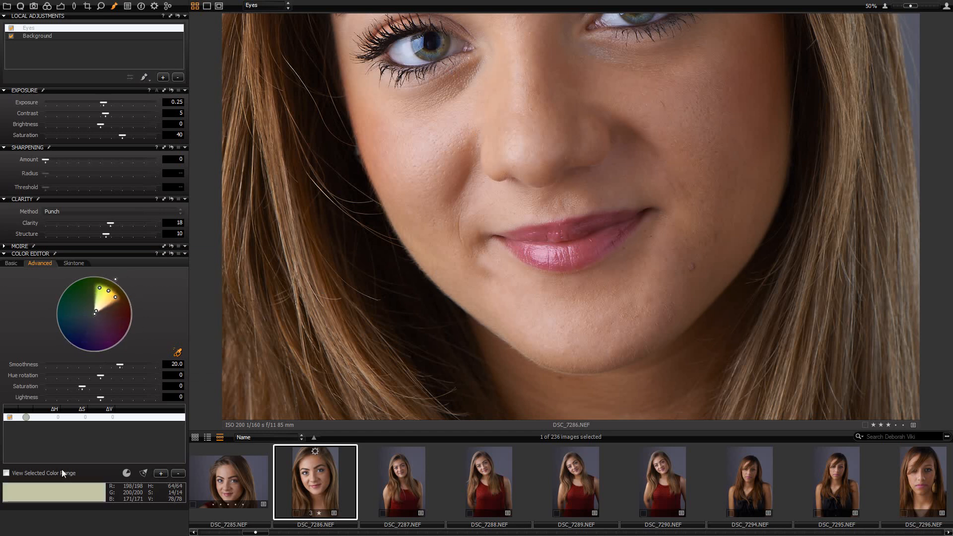
drag(117, 281, 124, 287)
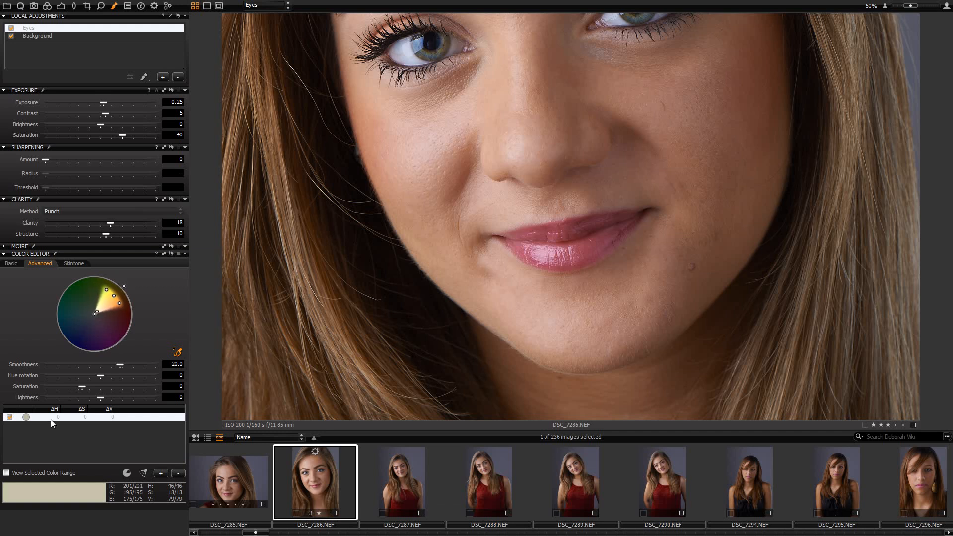
mouse_move(81, 387)
mouse_down()
mouse_move(57, 387)
mouse_move(69, 385)
mouse_up()
drag(101, 398, 108, 400)
key(space)
click(172, 253)
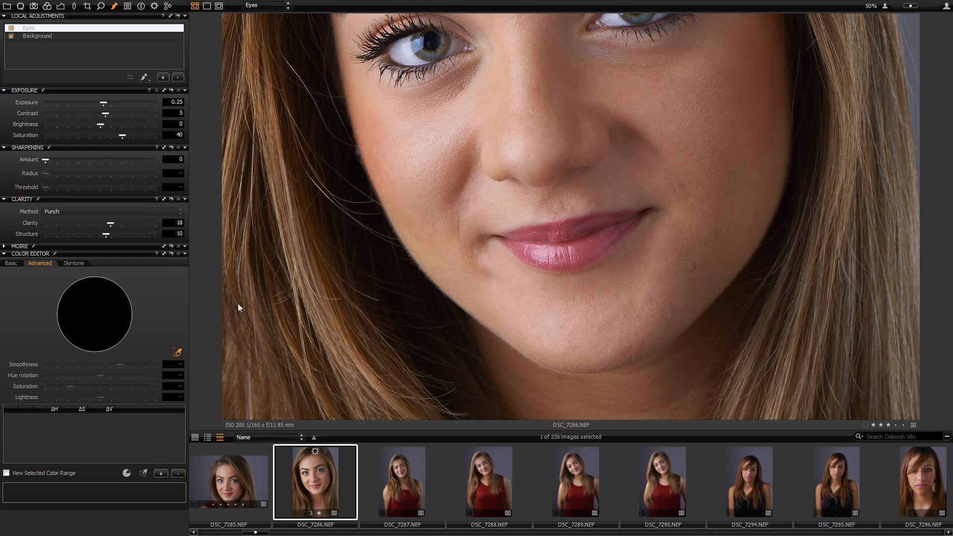
Create a new local adjustments layer and name it Face Skin
scroll(571, 105, up, 1)
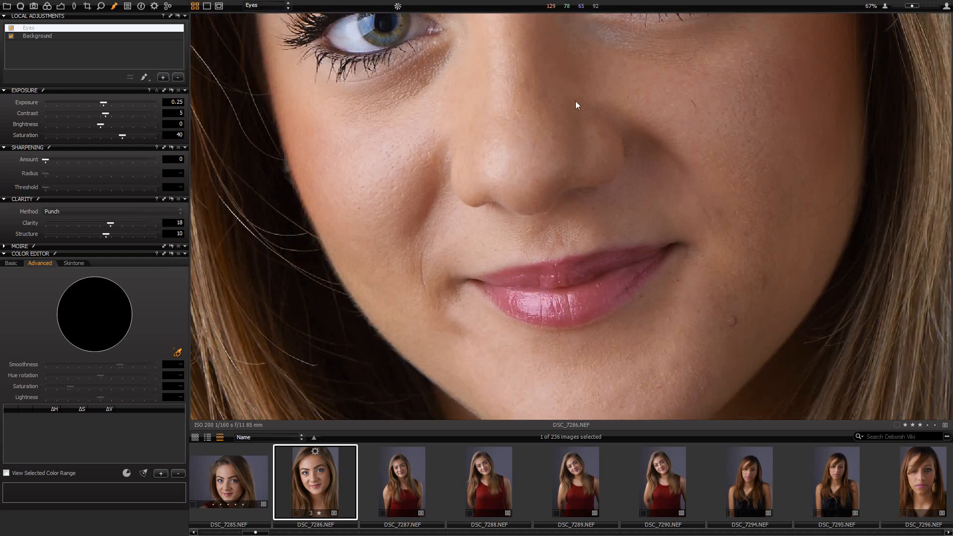
scroll(576, 105, down, 2)
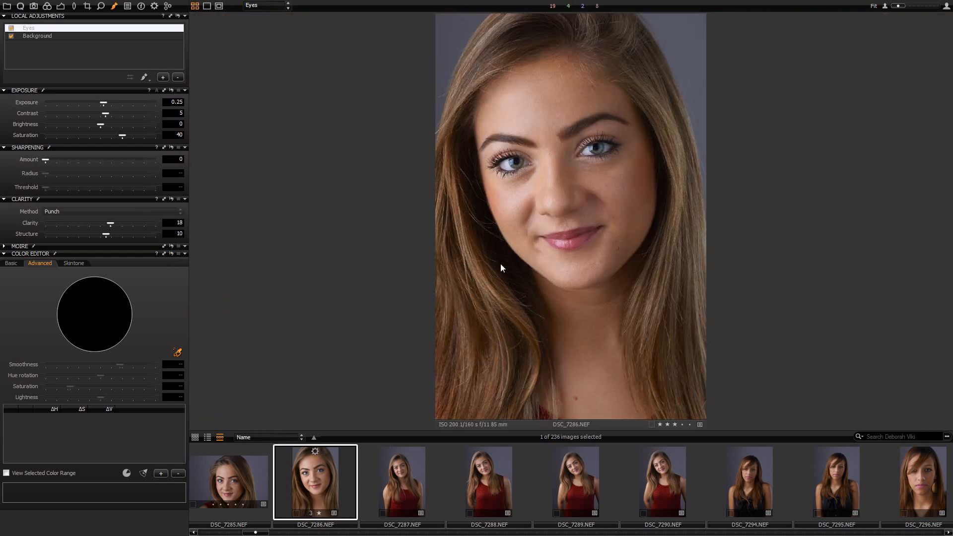
click(163, 77)
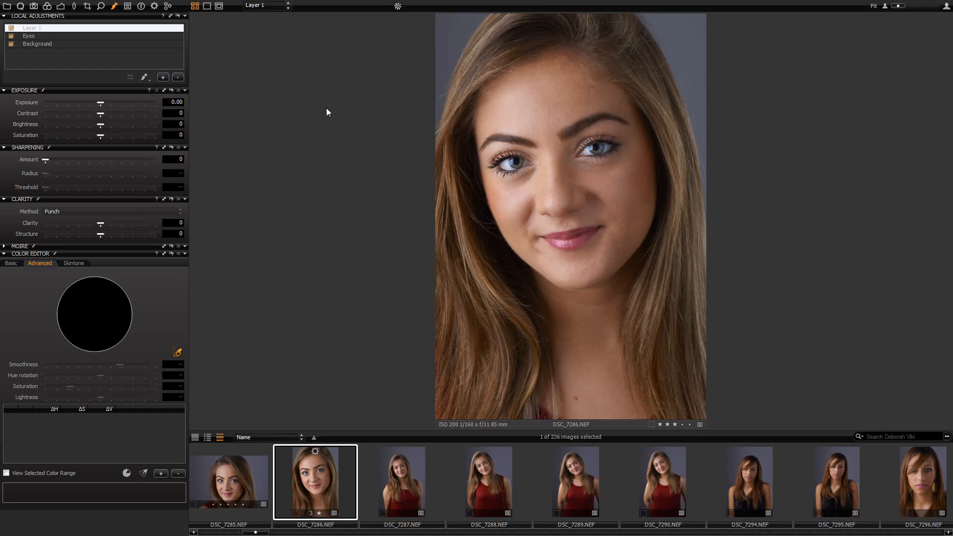
click(31, 28)
text(Skin)
text(Face)
key(Return)
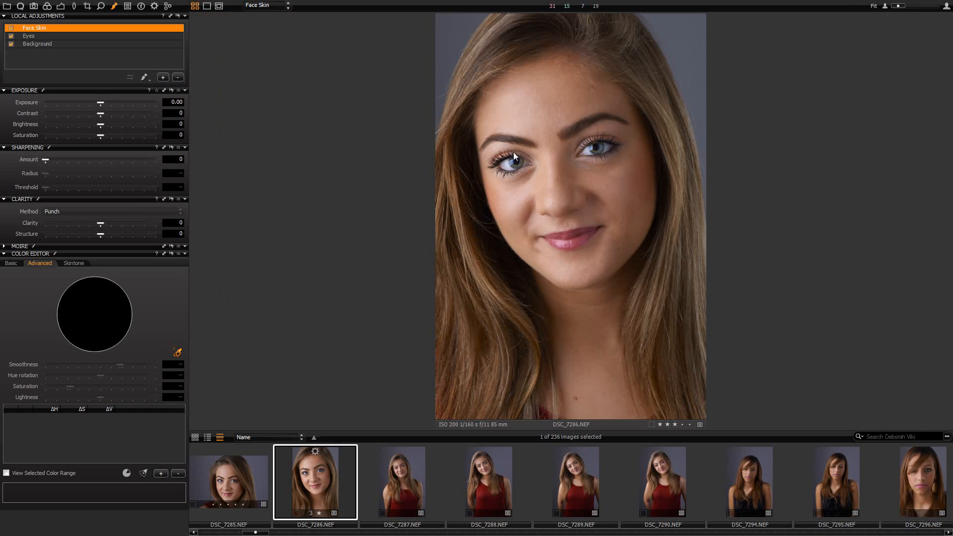
Enlarge the mask brush and paint the Face Skin layer mask over the forehead down to the eyebrows
click(144, 79)
scroll(523, 112, up, 2)
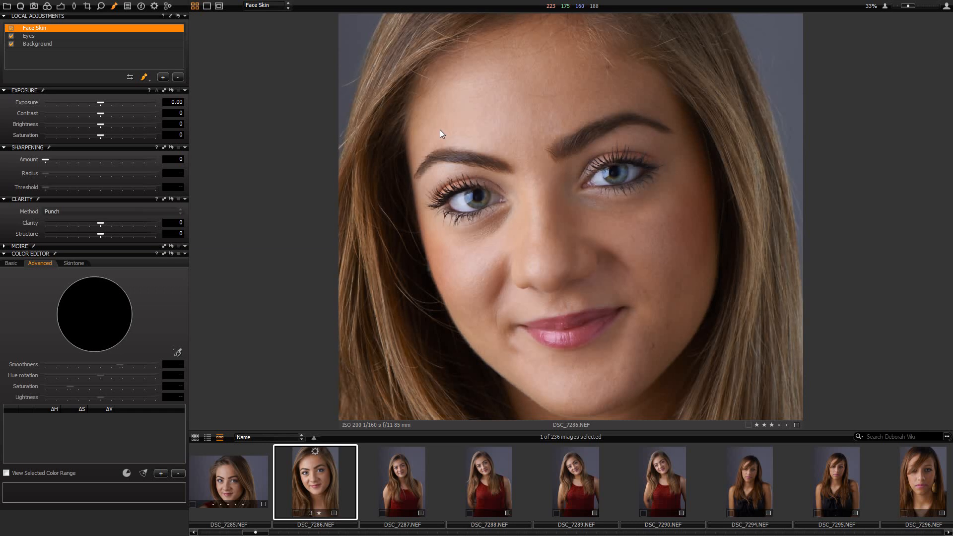
right_click(498, 111)
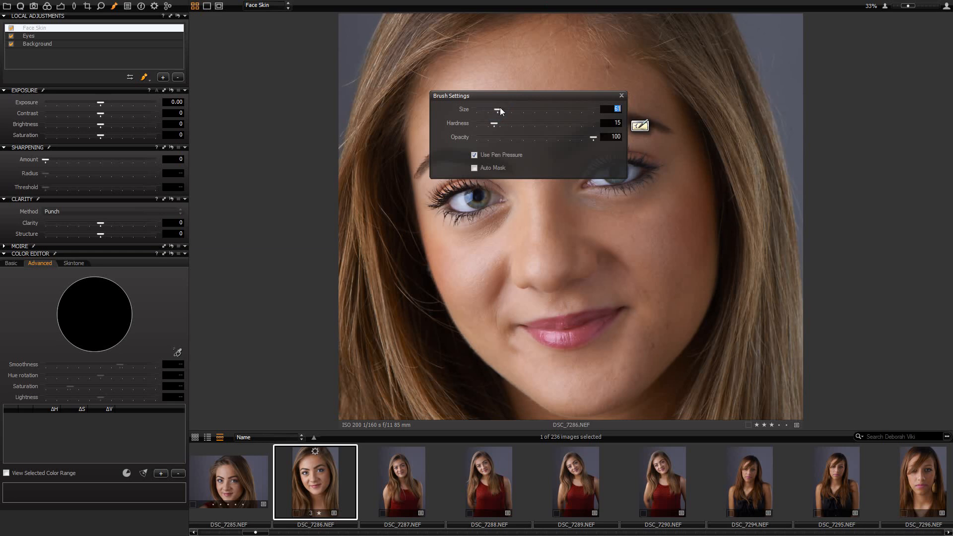
click(501, 108)
drag(505, 107, 515, 105)
right_click(507, 81)
drag(433, 107, 429, 149)
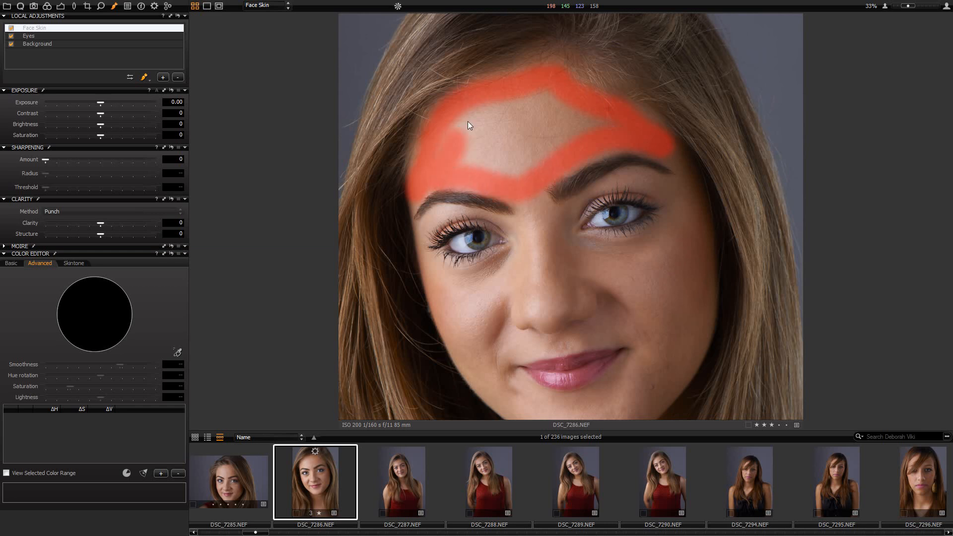
mouse_move(520, 117)
mouse_down()
mouse_move(504, 142)
mouse_move(481, 135)
mouse_move(511, 104)
mouse_up()
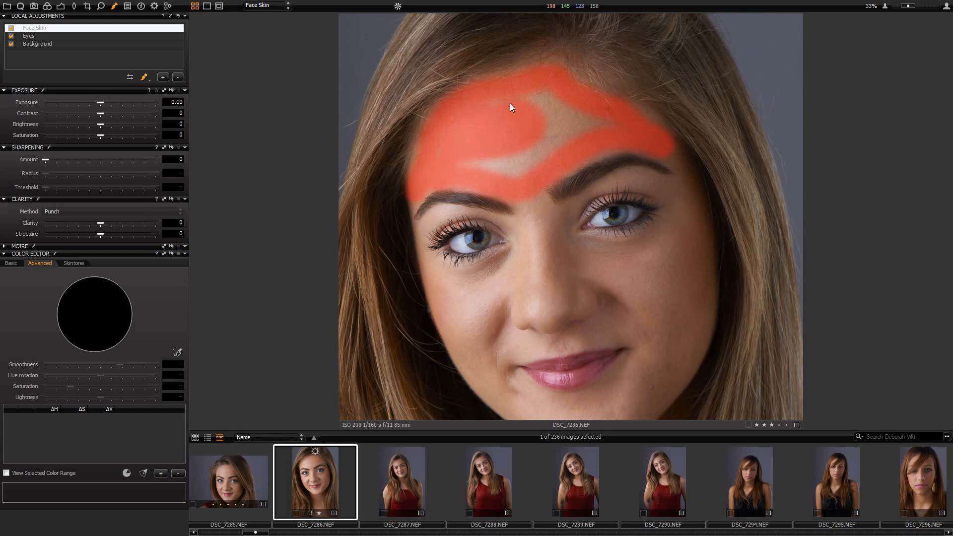
drag(590, 131, 534, 169)
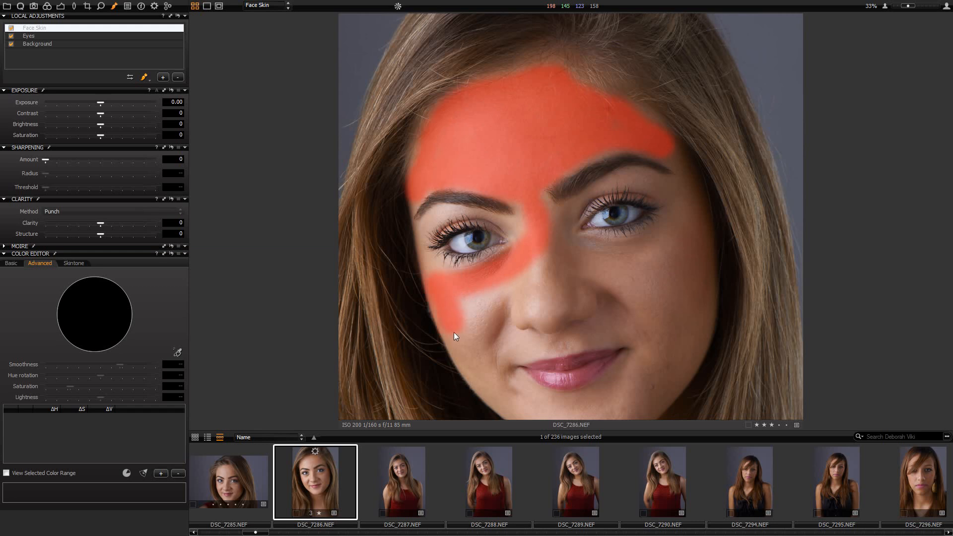
Extend the Face Skin mask over the cheek on the brighter side, around the eye's edges and across the bridge of the nose
mouse_move(467, 297)
mouse_down()
mouse_move(507, 289)
mouse_move(492, 338)
mouse_up()
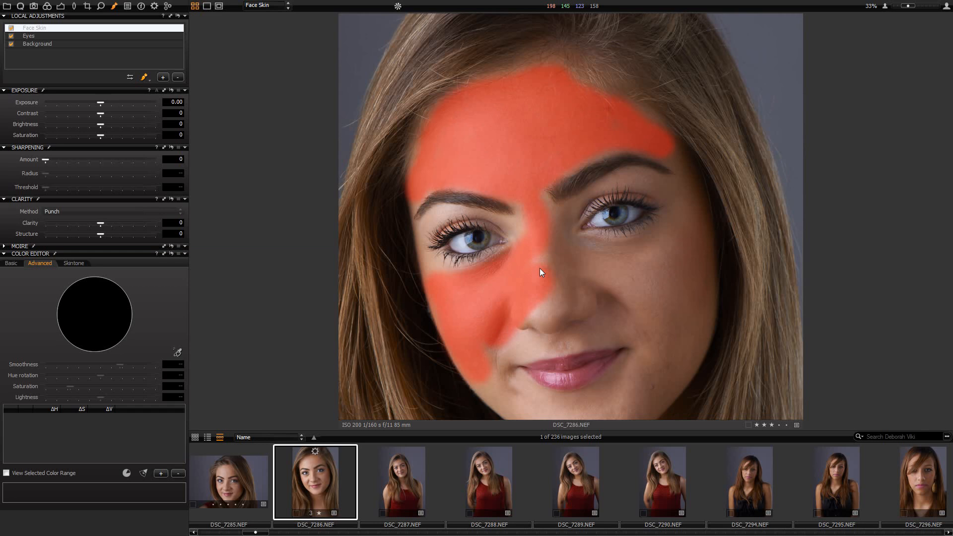
scroll(561, 222, up, 2)
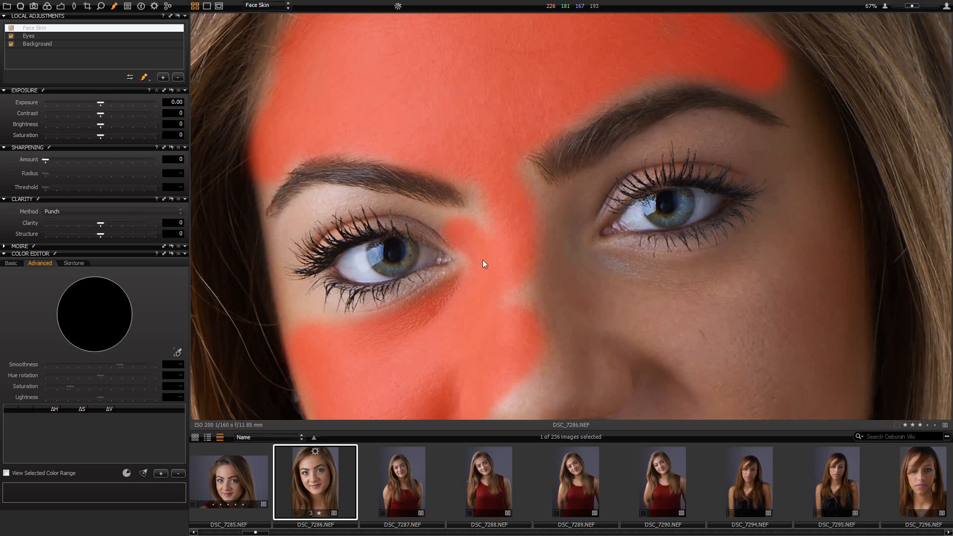
key(m)
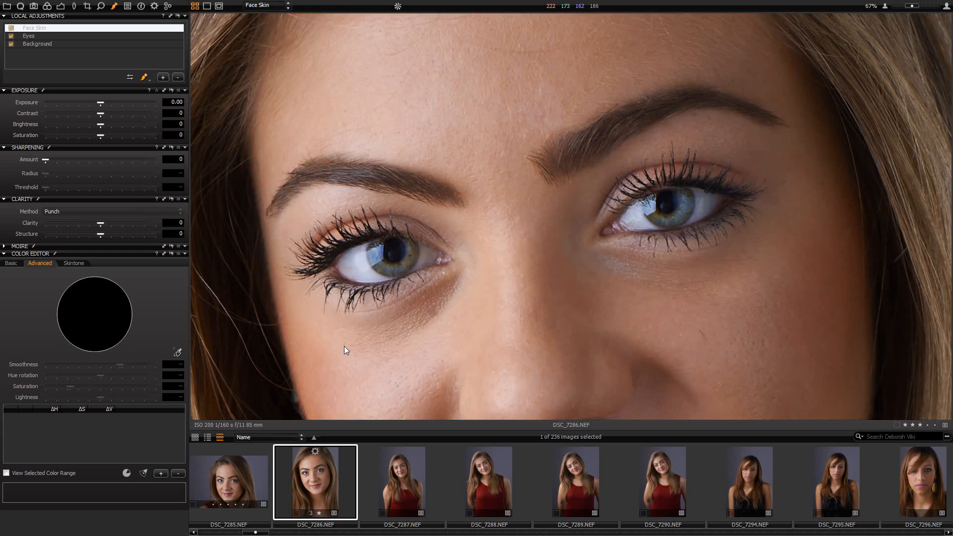
key(m)
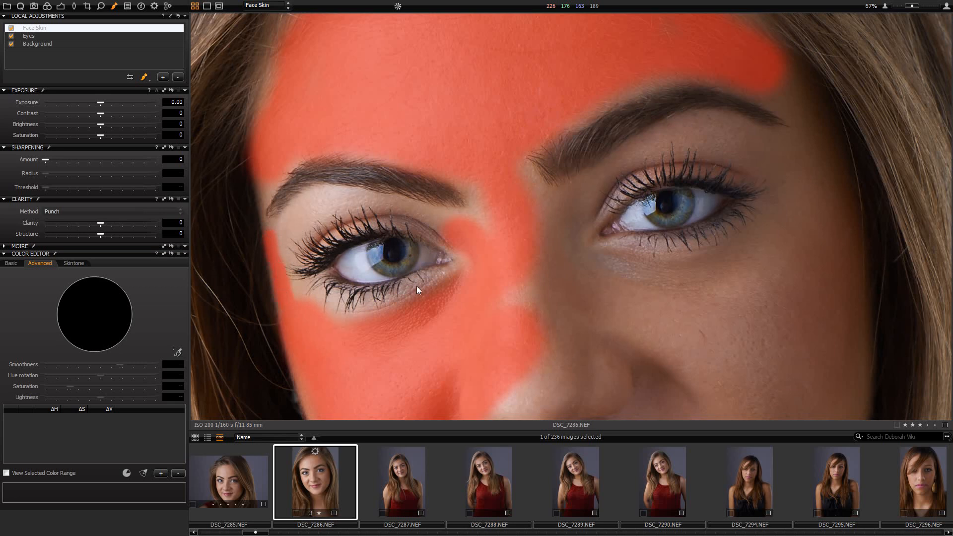
mouse_move(551, 299)
mouse_down()
mouse_move(536, 281)
mouse_move(554, 306)
mouse_up()
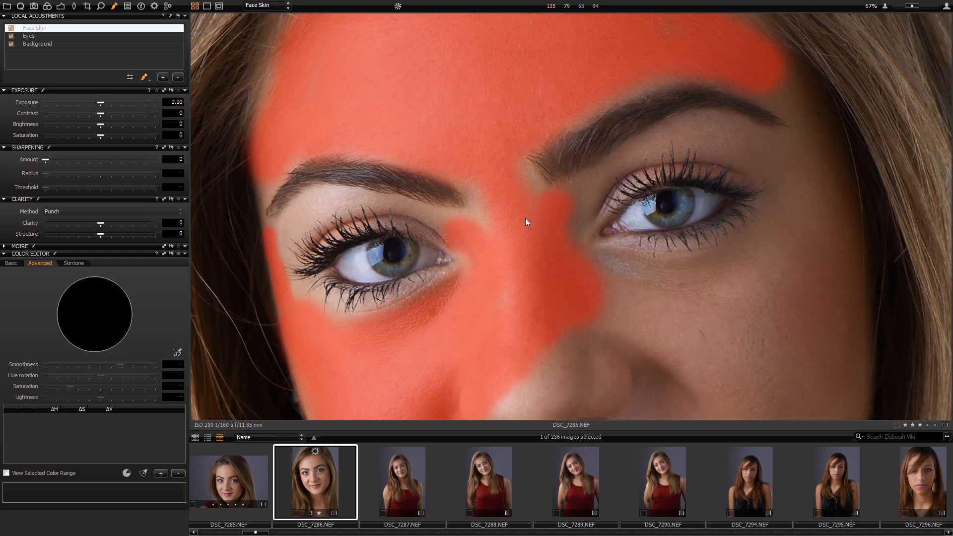
Extend the Face Skin mask over the shaded temple and cheek, the nose, the upper lip area and beside both mouth corners
drag(633, 287, 743, 272)
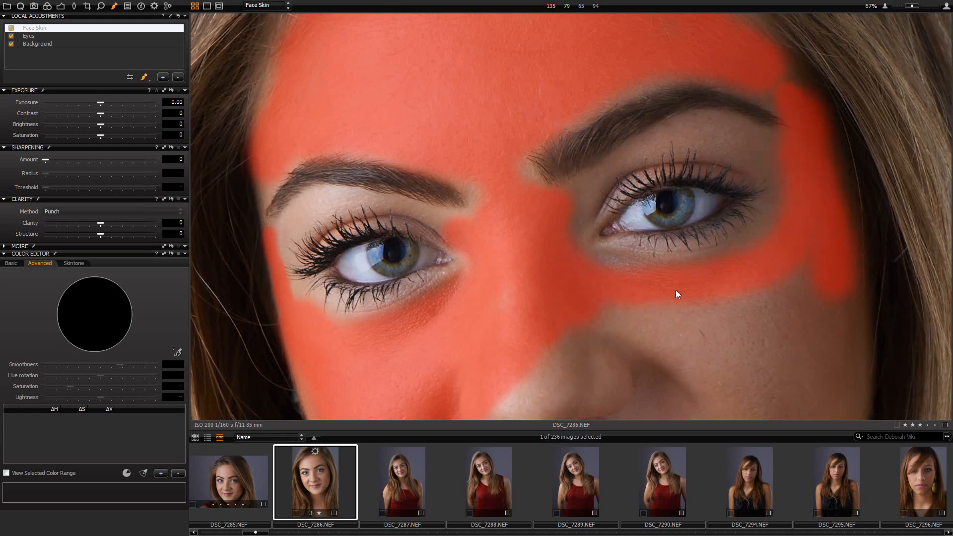
mouse_move(714, 282)
mouse_down()
mouse_move(713, 271)
mouse_move(713, 281)
mouse_up()
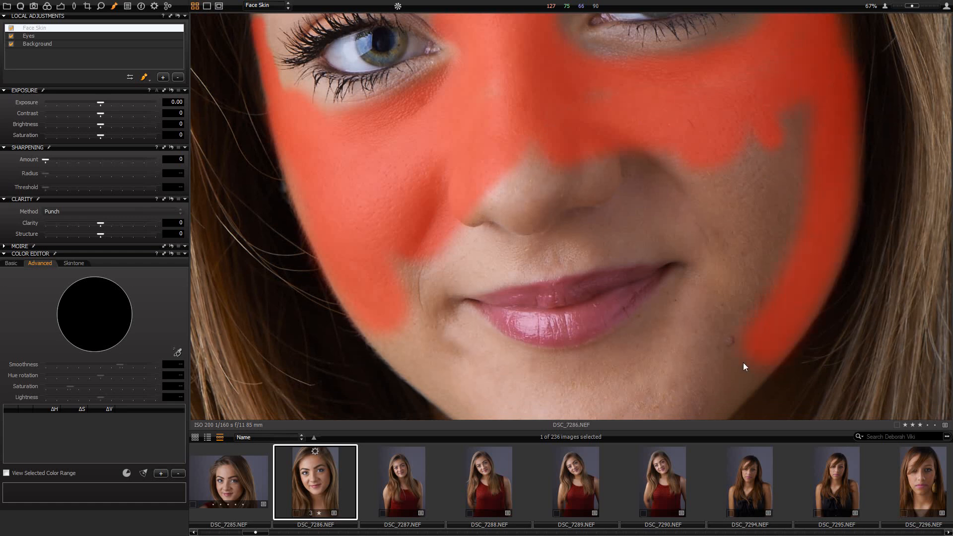
mouse_move(721, 295)
mouse_down()
mouse_move(770, 237)
mouse_move(797, 169)
mouse_up()
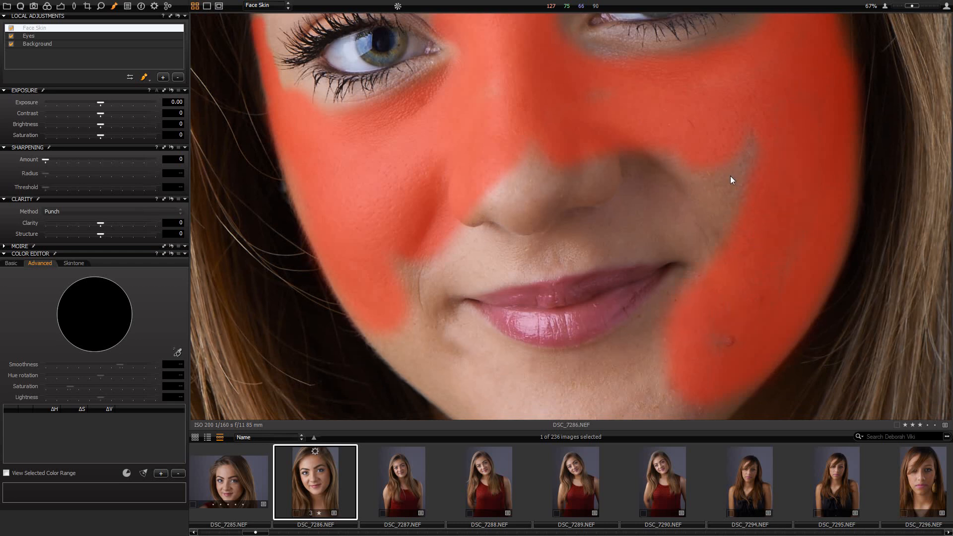
drag(423, 244, 493, 162)
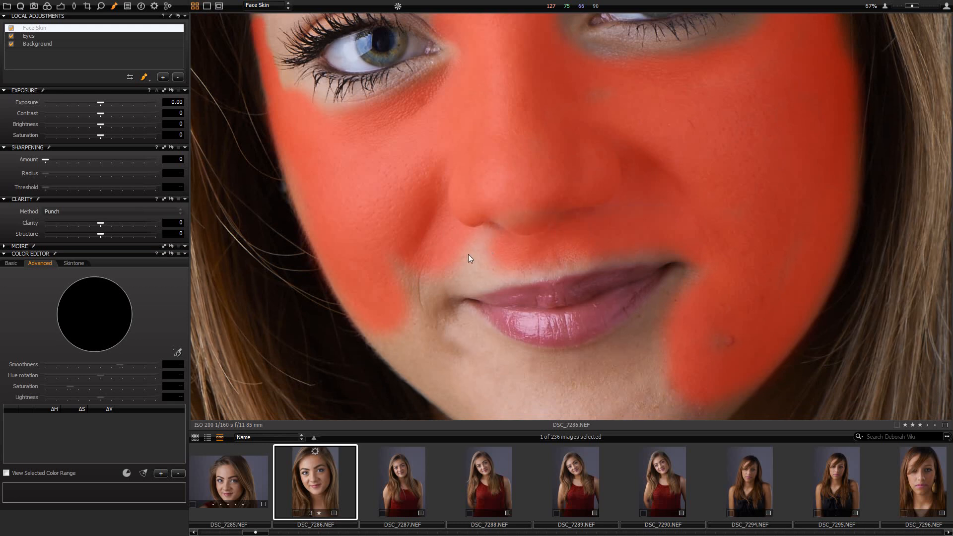
mouse_move(468, 255)
mouse_down()
mouse_move(432, 261)
mouse_move(401, 287)
mouse_up()
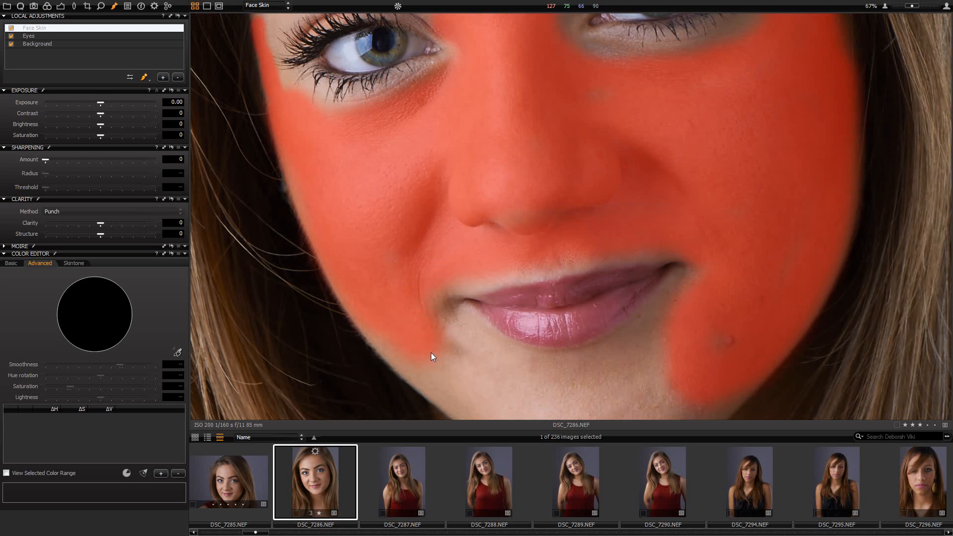
Paint the Face Skin mask along the jawline and over the whole chin below the lower lip
key(space)
drag(576, 349, 561, 224)
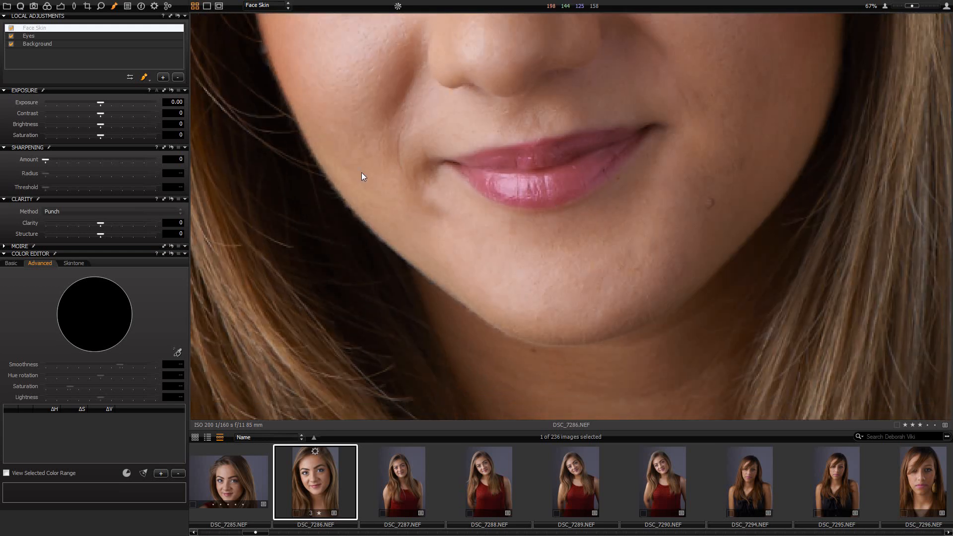
mouse_move(400, 212)
mouse_down()
mouse_move(499, 304)
mouse_move(544, 321)
mouse_up()
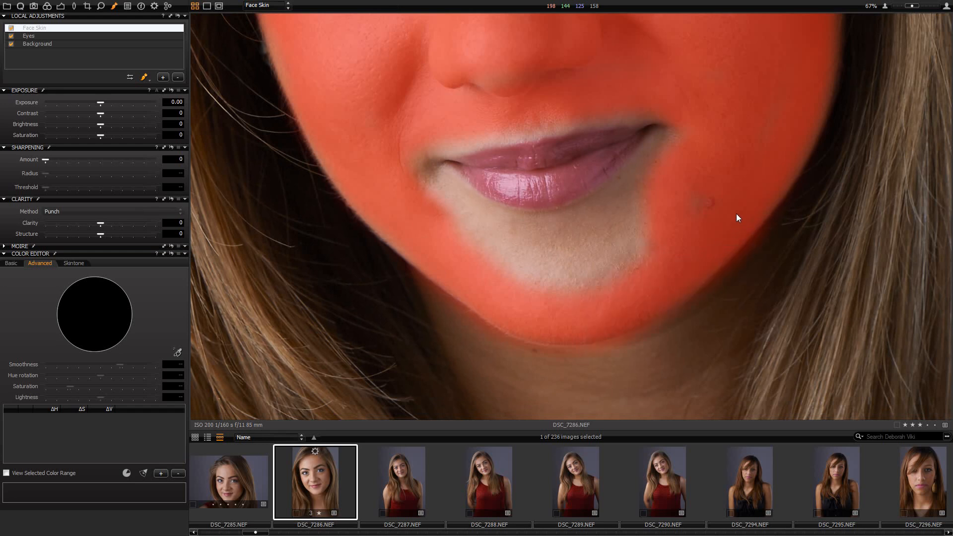
mouse_move(636, 210)
mouse_down()
mouse_move(581, 246)
mouse_move(496, 247)
mouse_up()
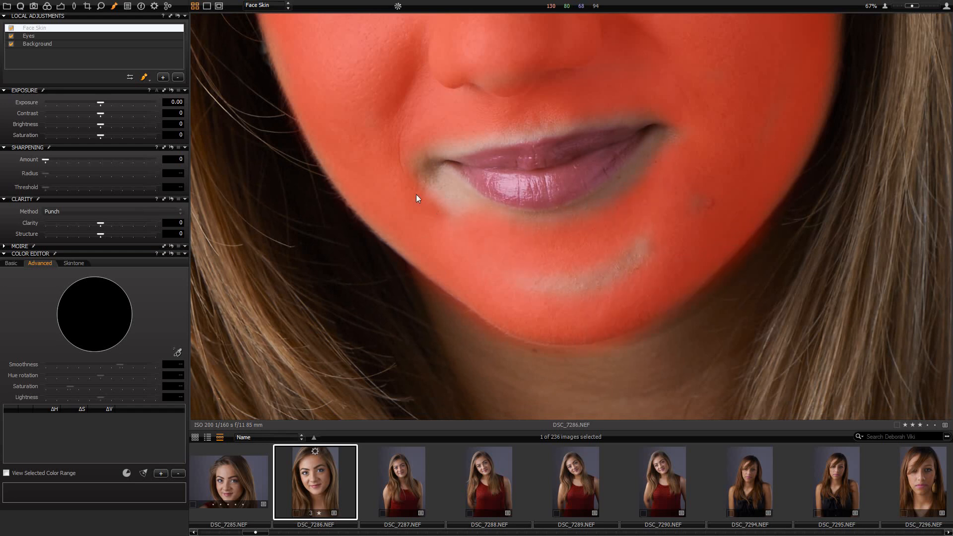
drag(416, 195, 459, 241)
drag(687, 214, 615, 263)
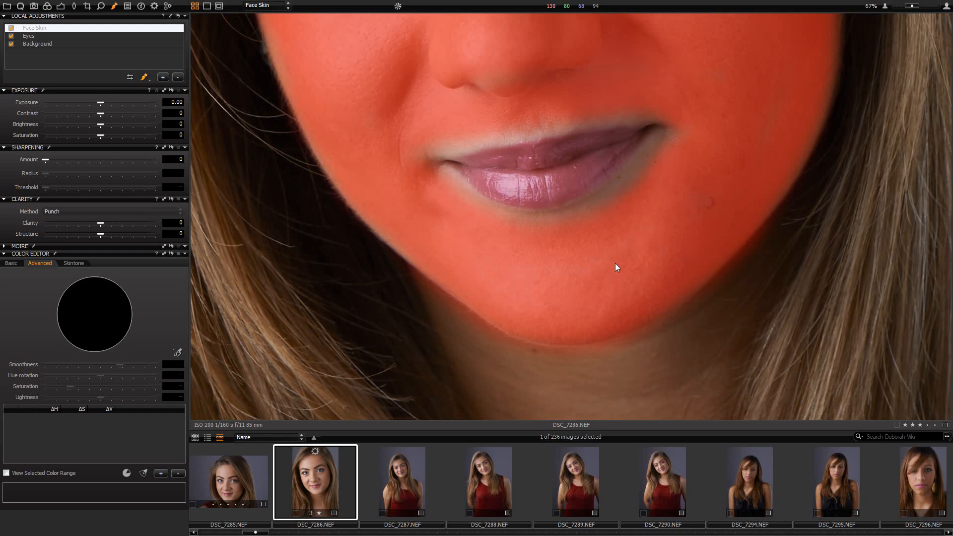
Refine the Face Skin mask close around the edges and corners of the lips, leaving the lips unmasked
scroll(546, 107, up, 1)
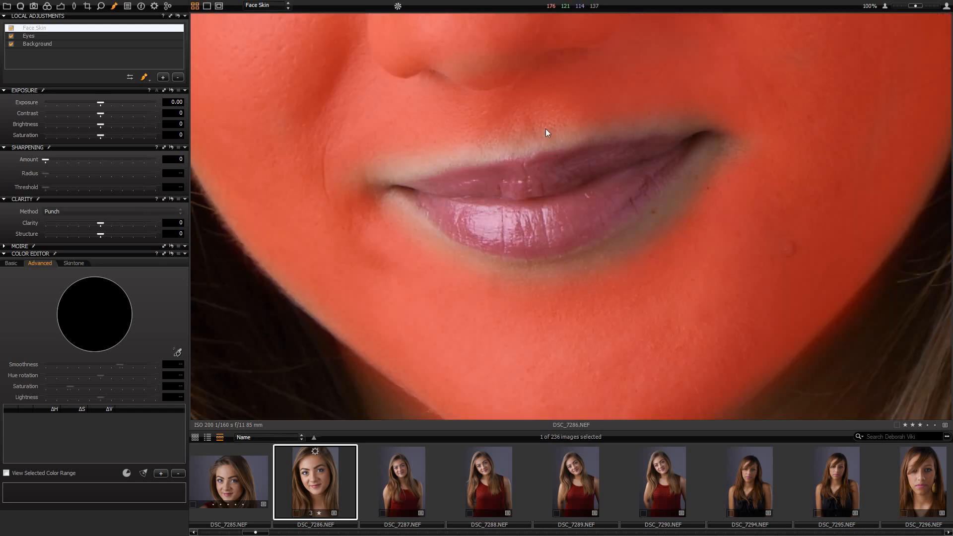
key(m)
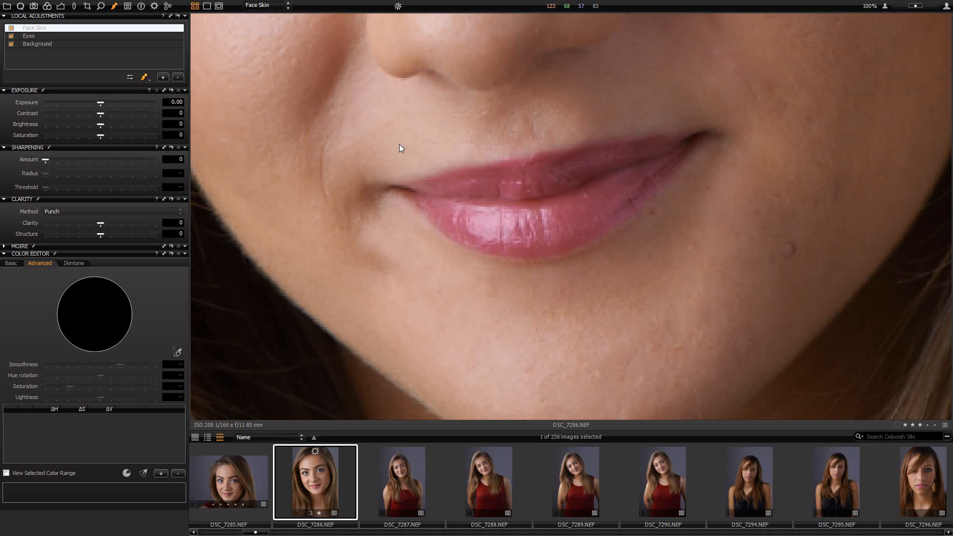
key(m)
mouse_move(395, 142)
mouse_down()
mouse_move(377, 168)
mouse_move(536, 121)
mouse_up()
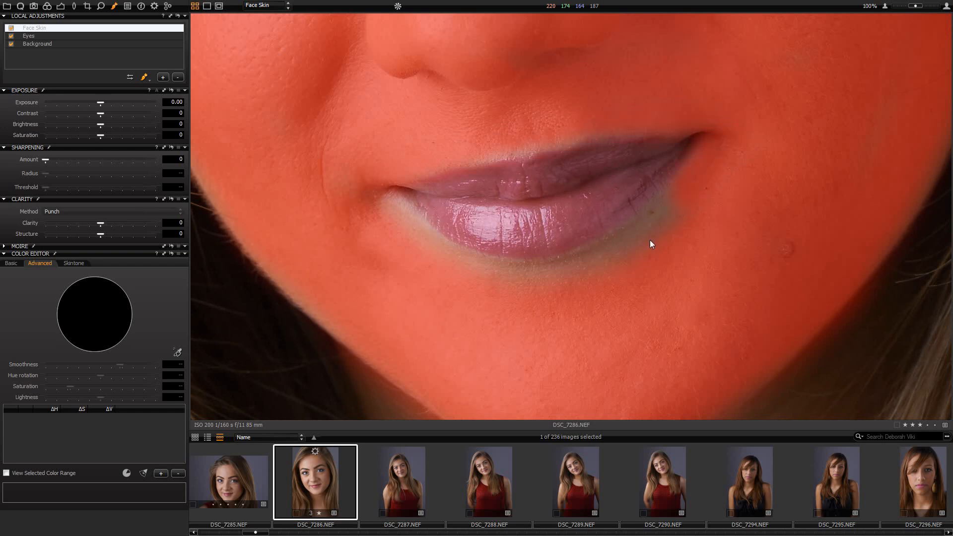
mouse_move(465, 274)
mouse_down()
mouse_move(390, 229)
mouse_move(358, 185)
mouse_up()
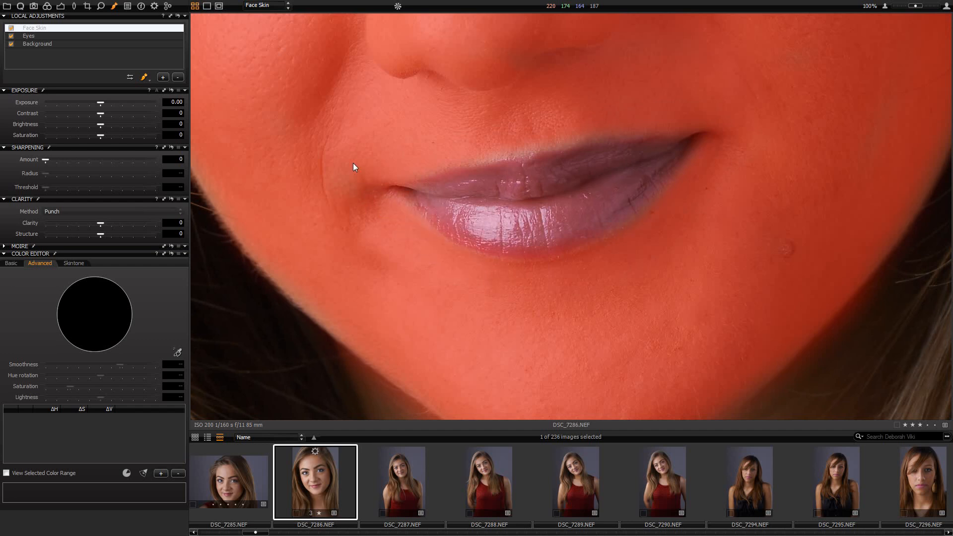
key(m)
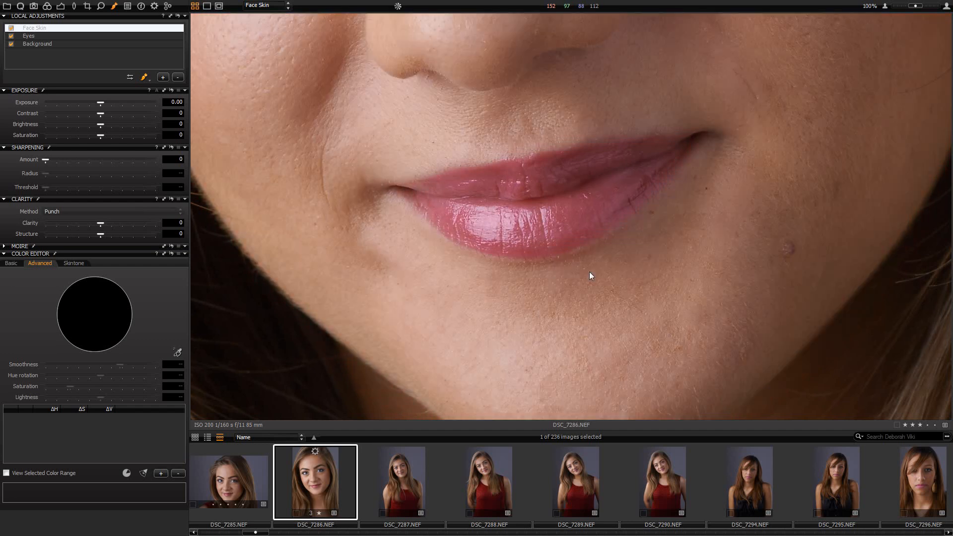
key(m)
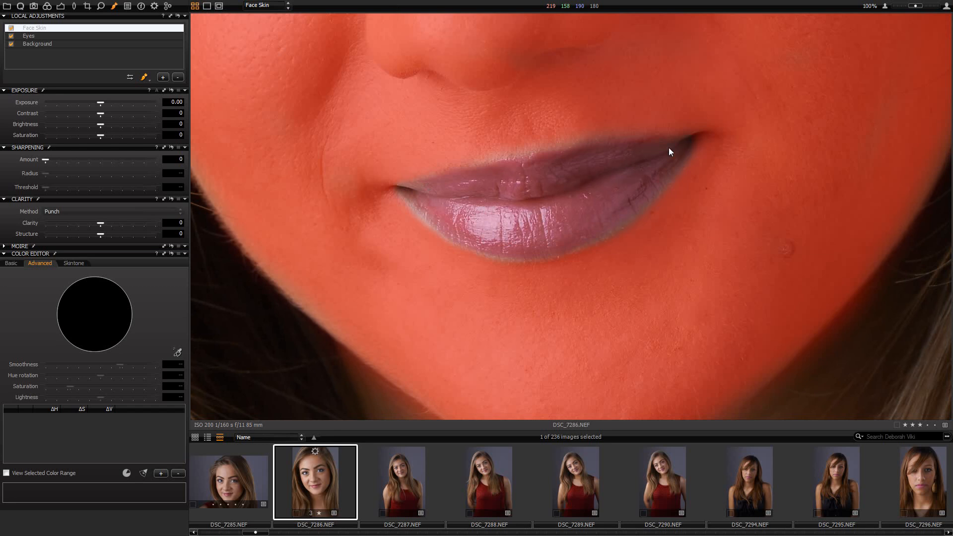
Check the Face Skin mask's coverage around the mouth and over the whole face by showing and hiding the overlay
key(m)
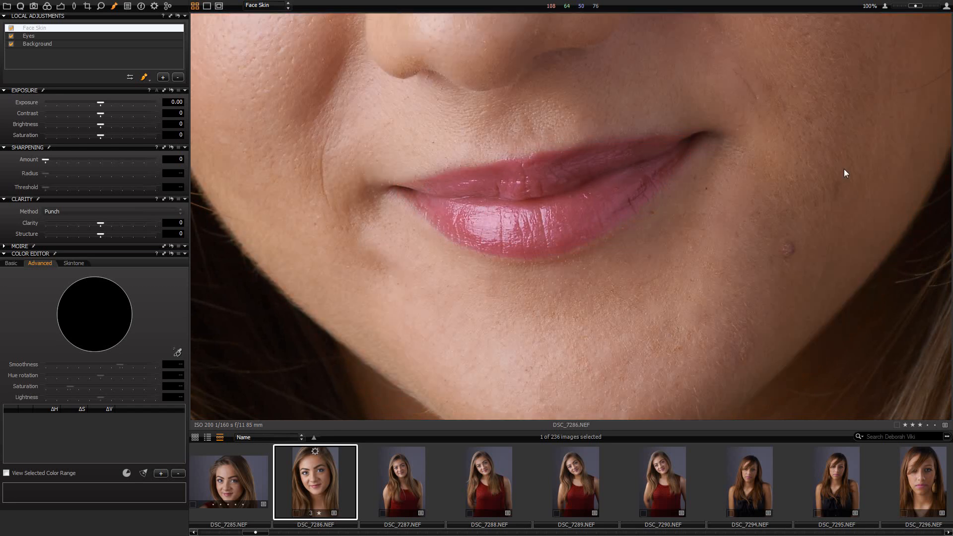
key(m)
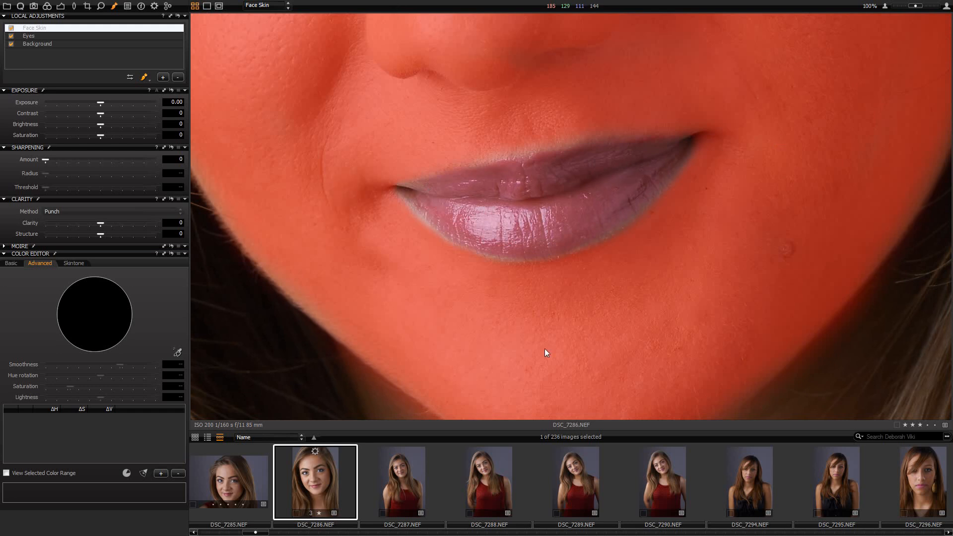
key(m)
scroll(567, 188, down, 3)
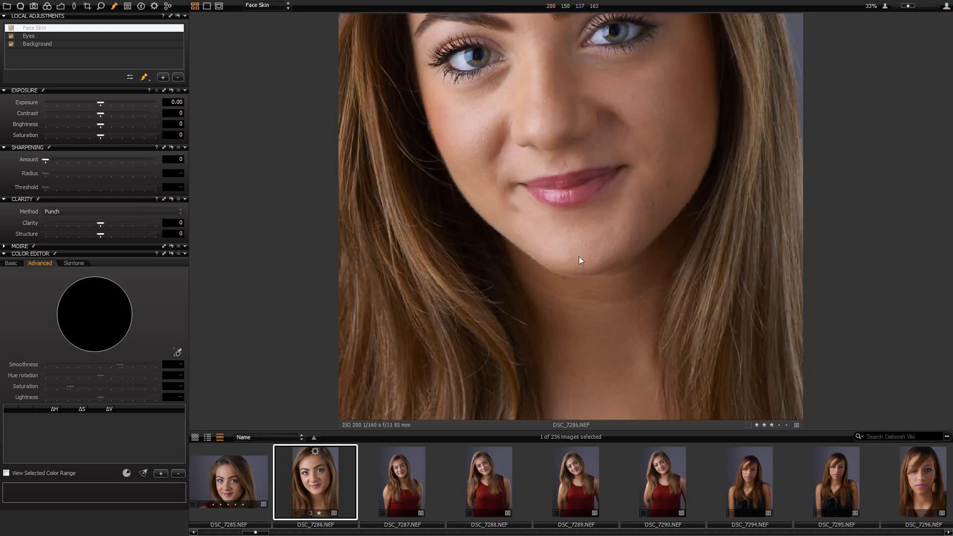
scroll(594, 213, down, 2)
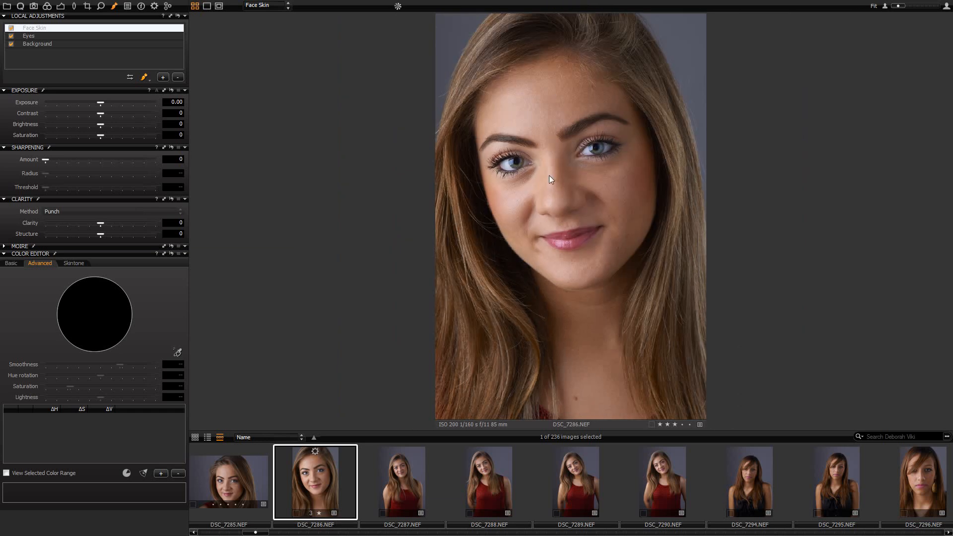
key(m)
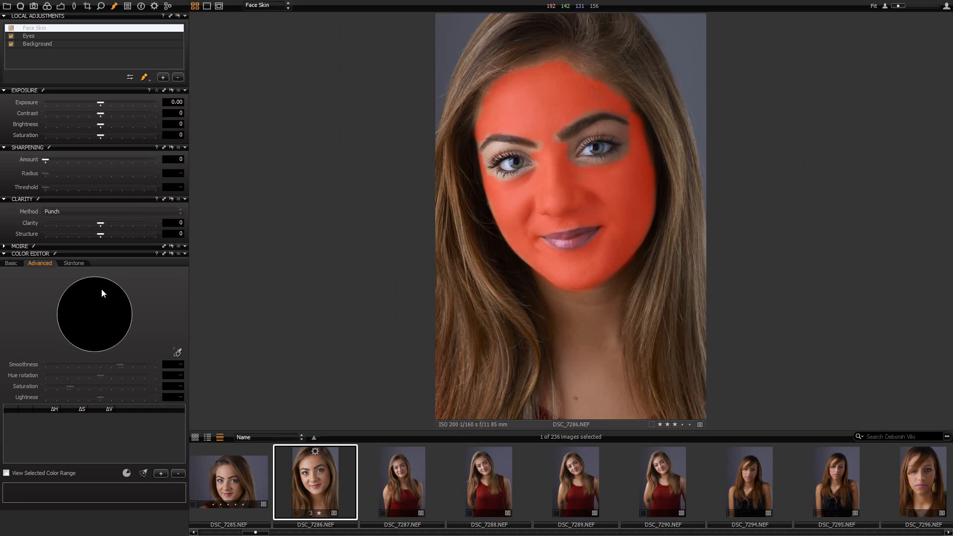
key(m)
Switch the Color Editor to Skintone mode and sample the skin color from the middle of the forehead
click(73, 263)
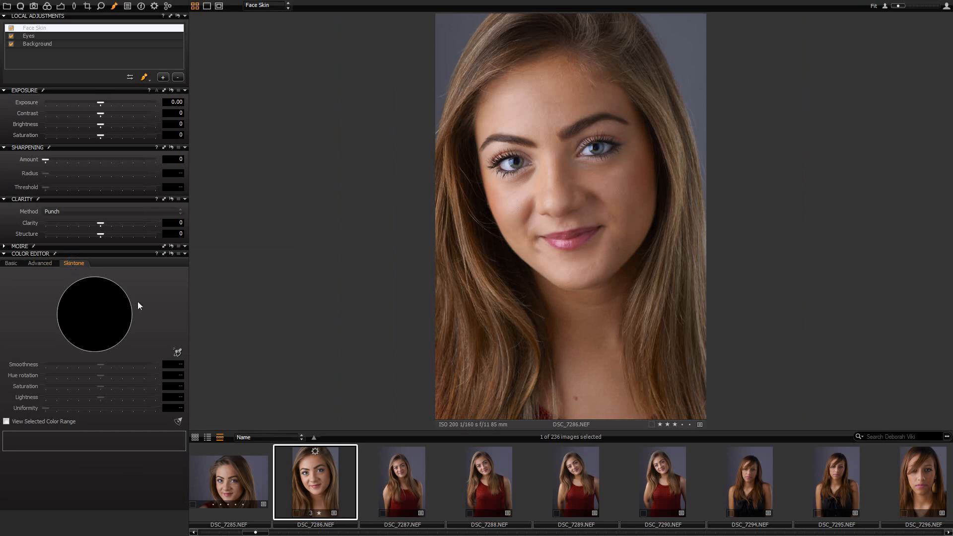
click(180, 351)
scroll(573, 126, up, 2)
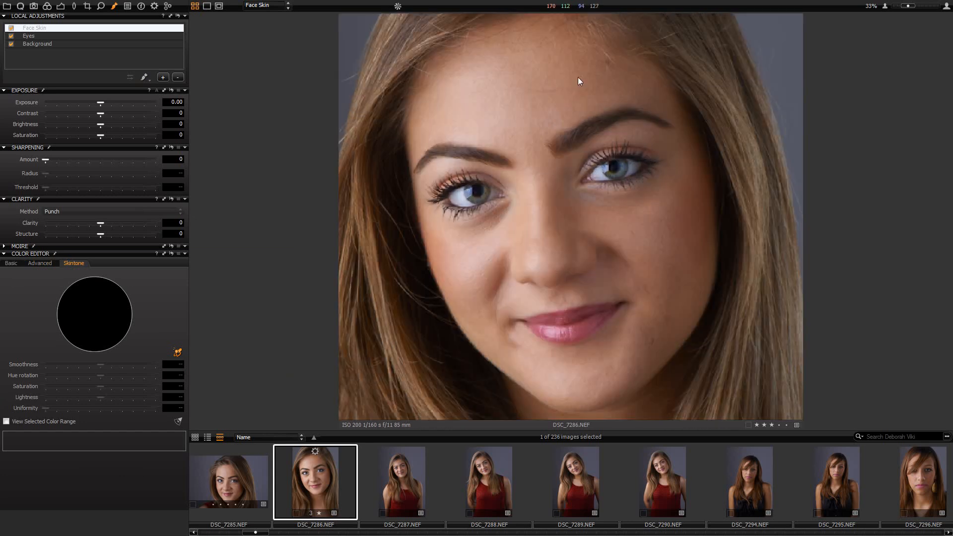
click(540, 104)
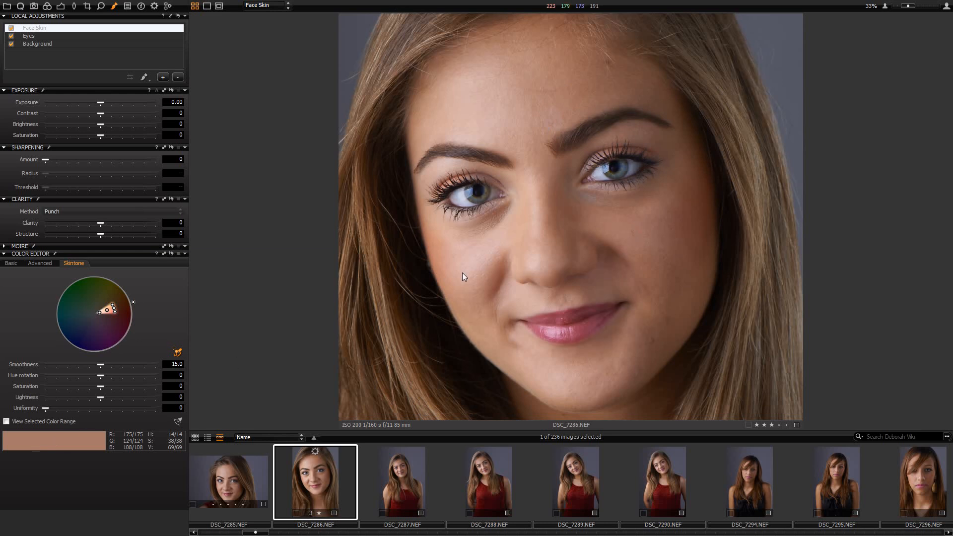
Try sampling the skin tone from the shaded side of the face and from the brighter cheek's outer edge
click(704, 218)
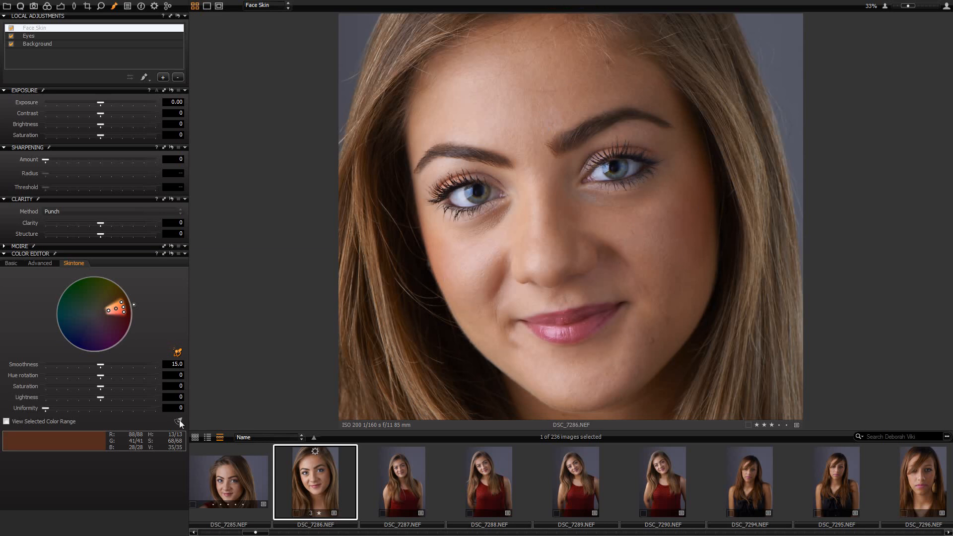
click(432, 258)
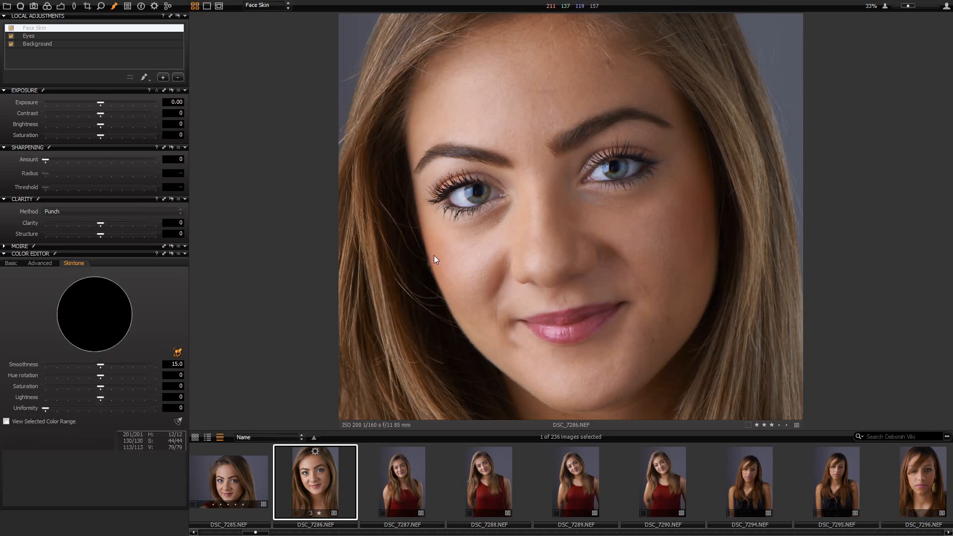
click(431, 259)
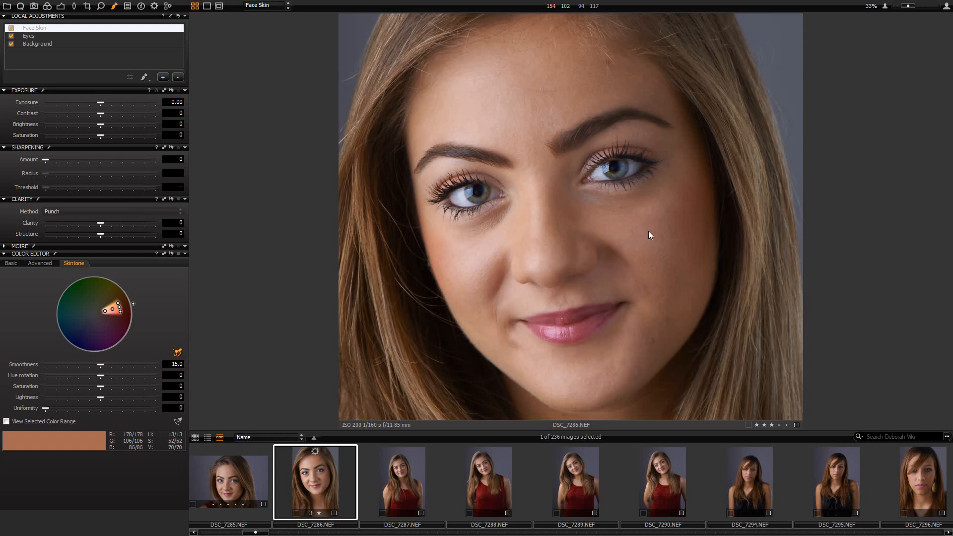
Sample the skin tone from the upper forehead and raise the Uniformity to the maximum of 1.0
click(554, 75)
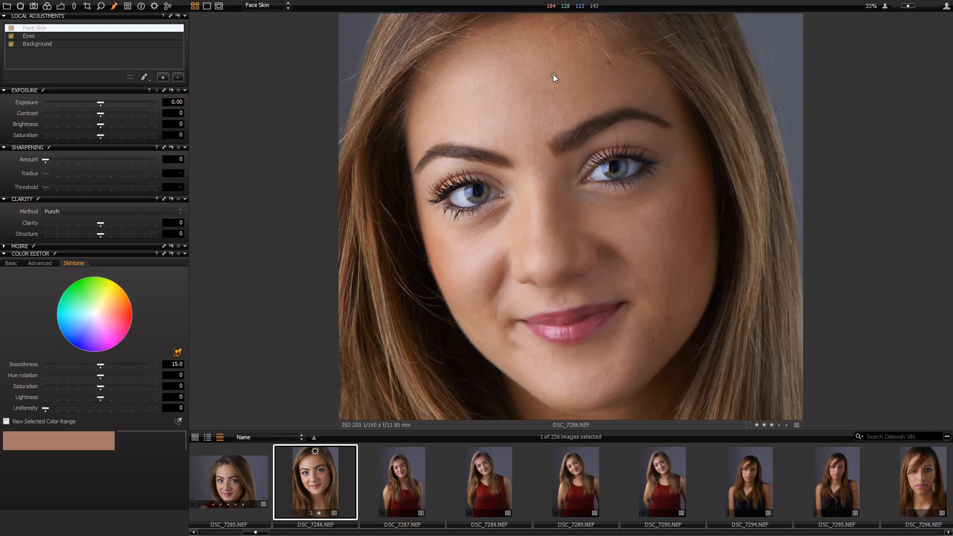
click(556, 66)
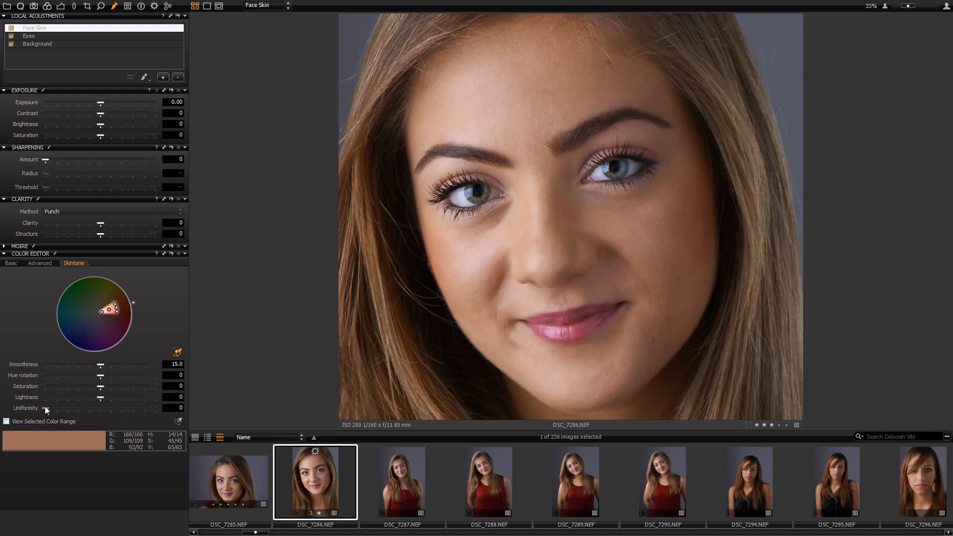
drag(45, 406, 108, 407)
key(ctrl+0)
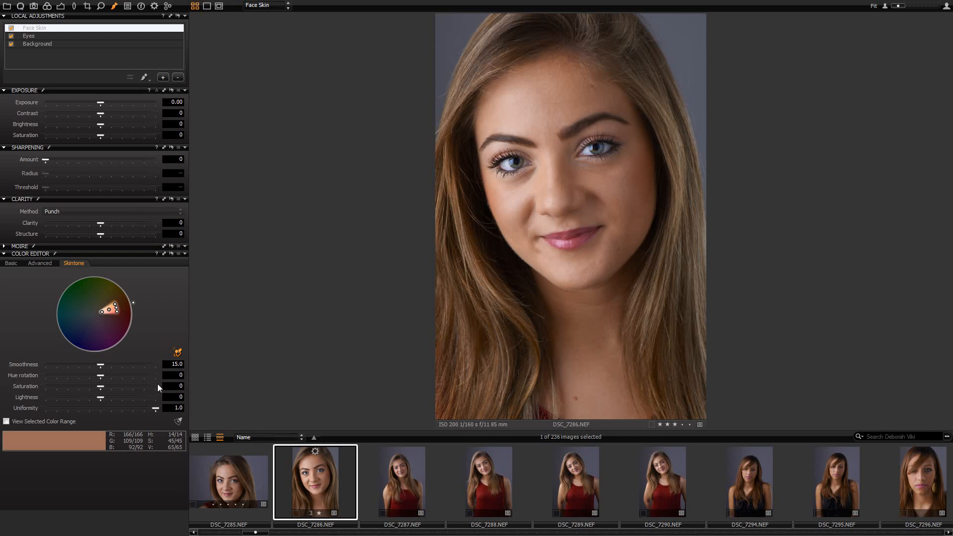
Try lower Uniformity amounts for the skin tone and set the Uniformity to 0.6
drag(156, 408, 114, 408)
click(102, 408)
drag(120, 407, 111, 407)
drag(124, 409, 118, 407)
drag(87, 406, 119, 406)
drag(123, 403, 111, 407)
Turn the Face Skin layer off and on and examine the skin tone correction up close across the face
click(11, 29)
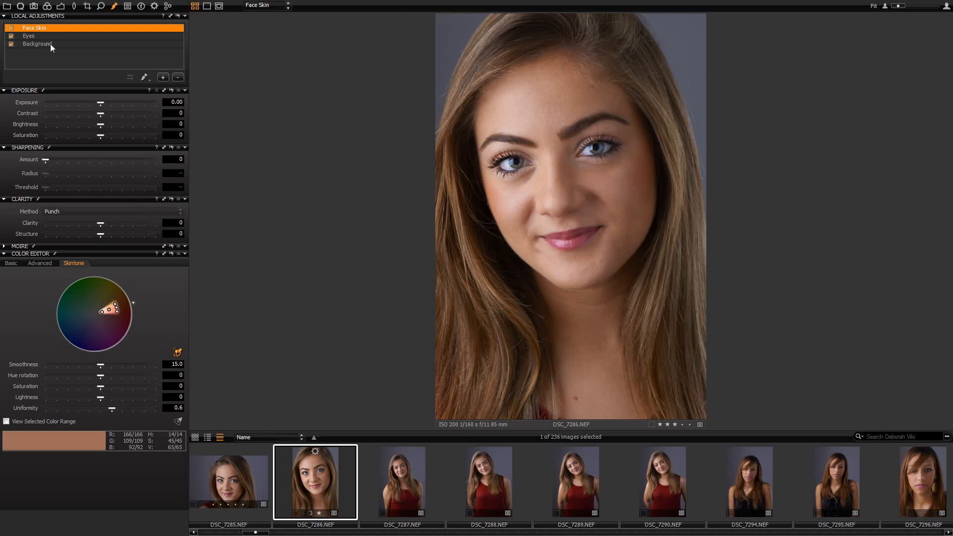
scroll(603, 179, up, 1)
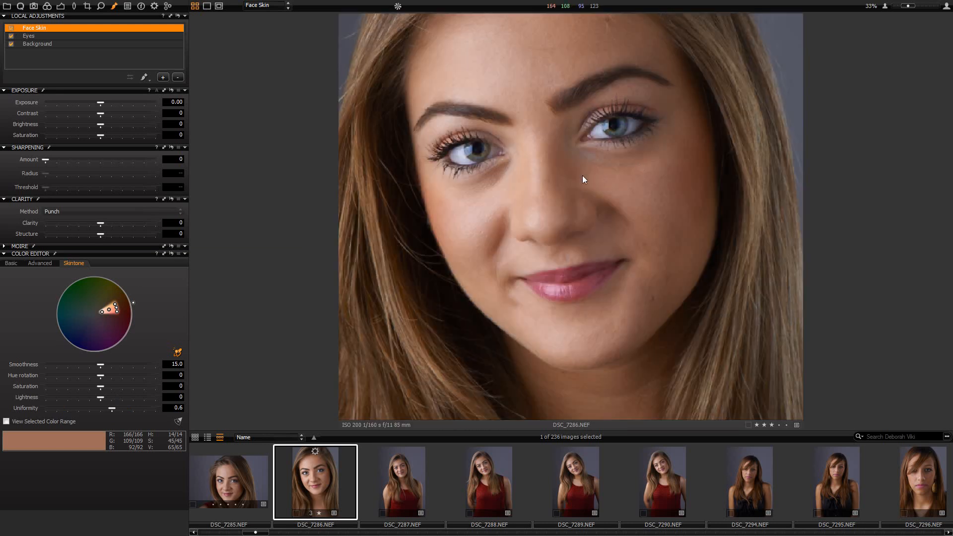
right_click(557, 109)
drag(554, 107, 559, 100)
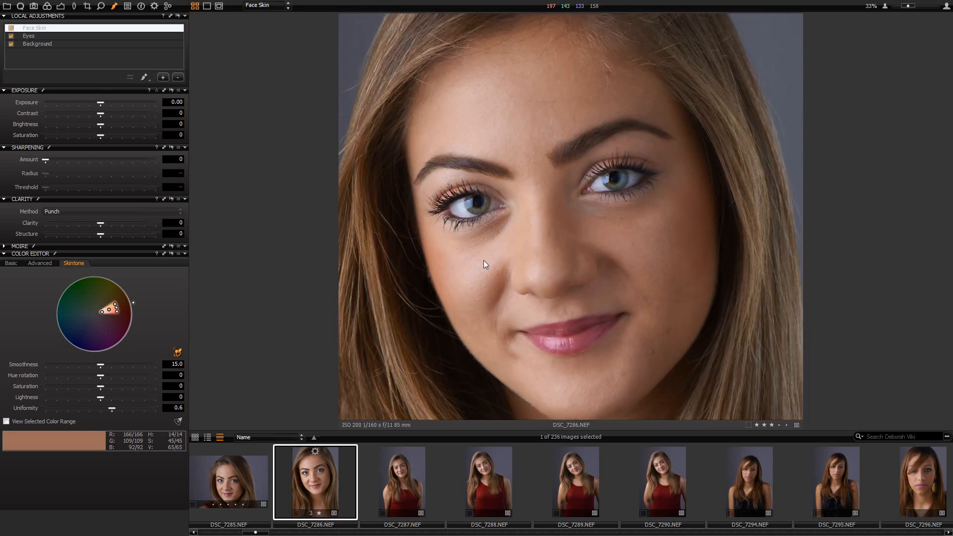
scroll(527, 157, up, 2)
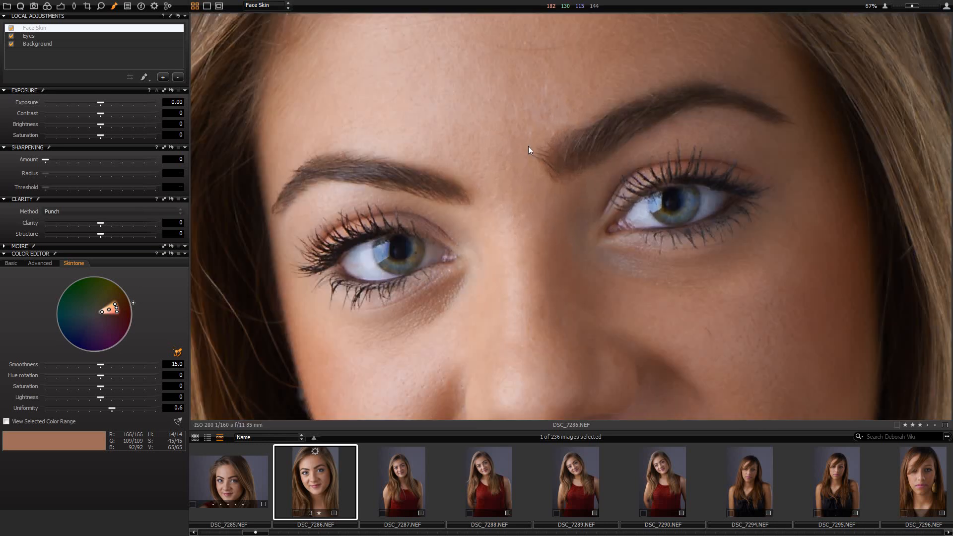
scroll(528, 146, up, 1)
scroll(493, 107, down, 1)
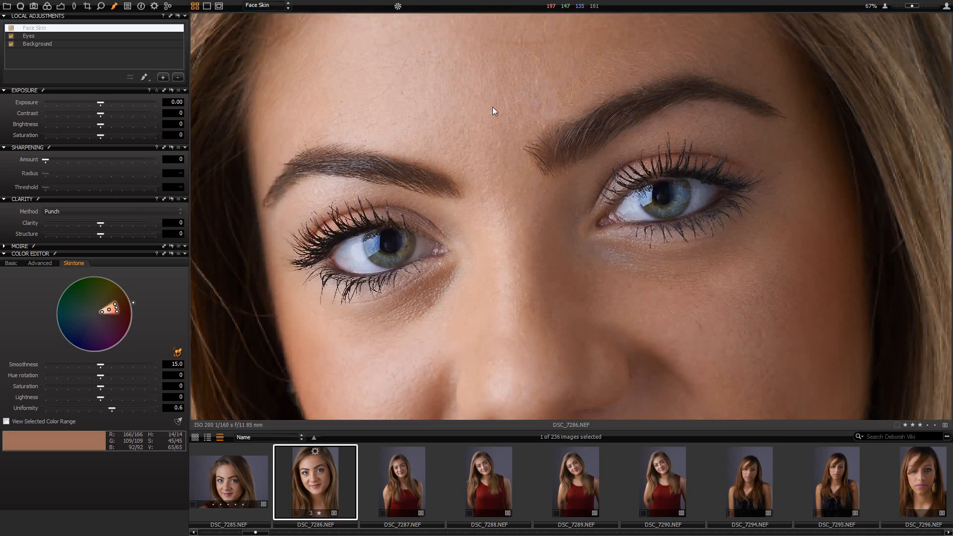
scroll(492, 106, down, 2)
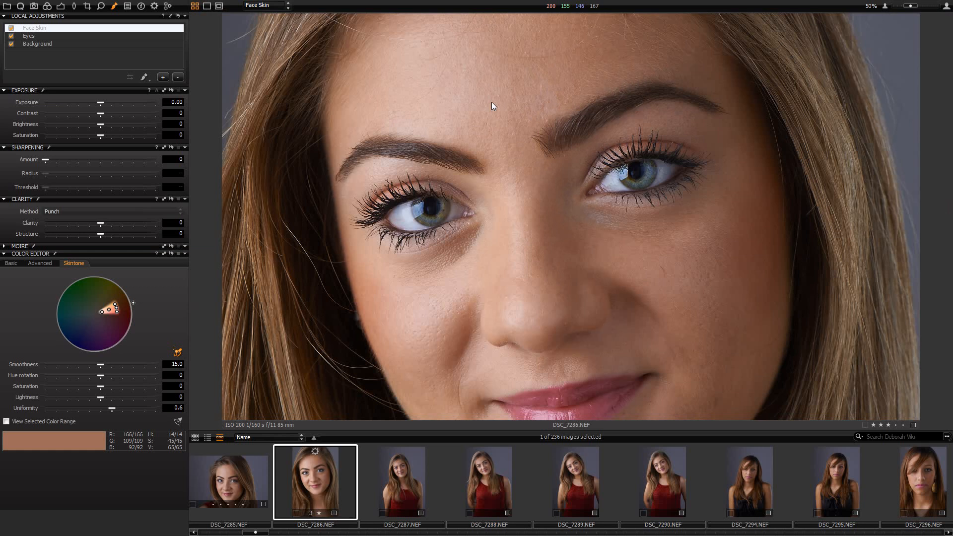
On the Face Skin layer, lower Clarity to -20 and Structure to -15 with the Punch method to soften the skin
scroll(492, 102, up, 2)
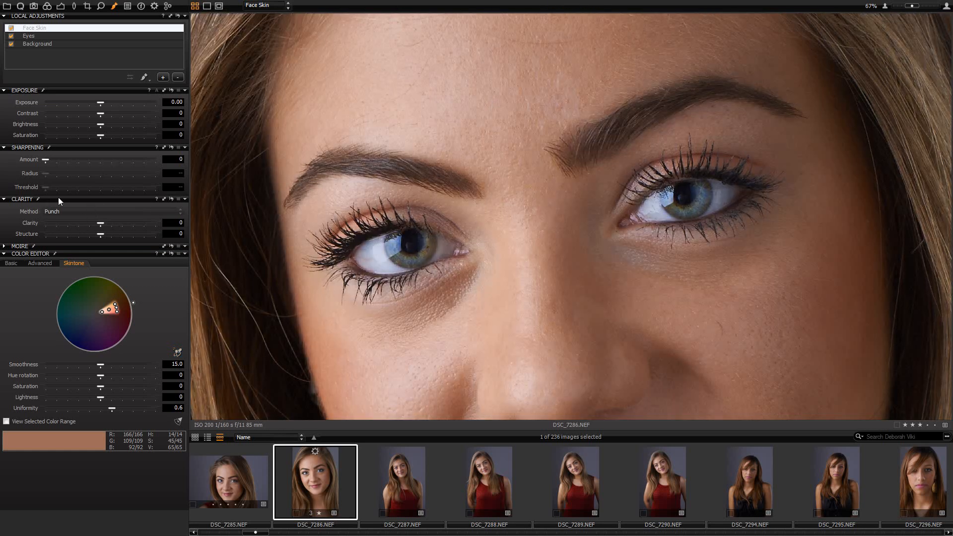
click(41, 35)
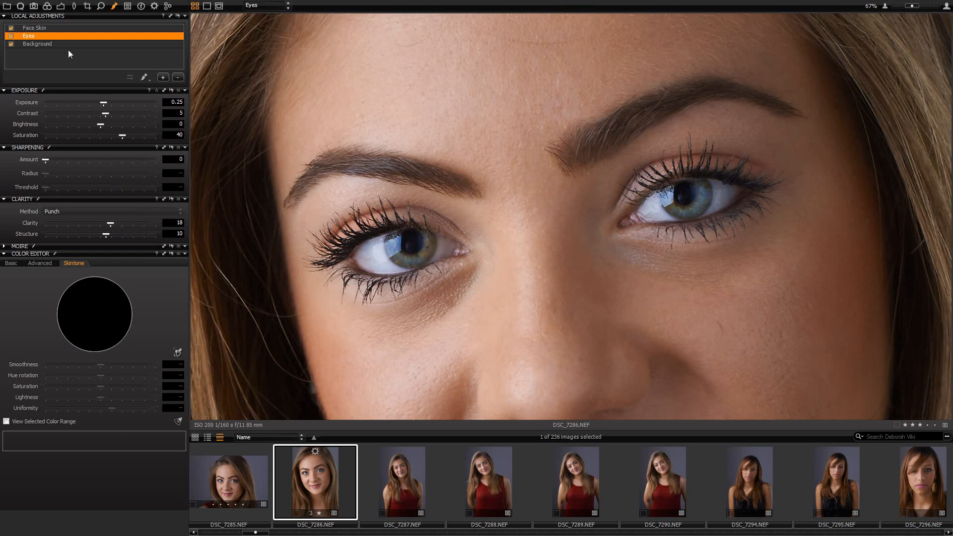
click(35, 29)
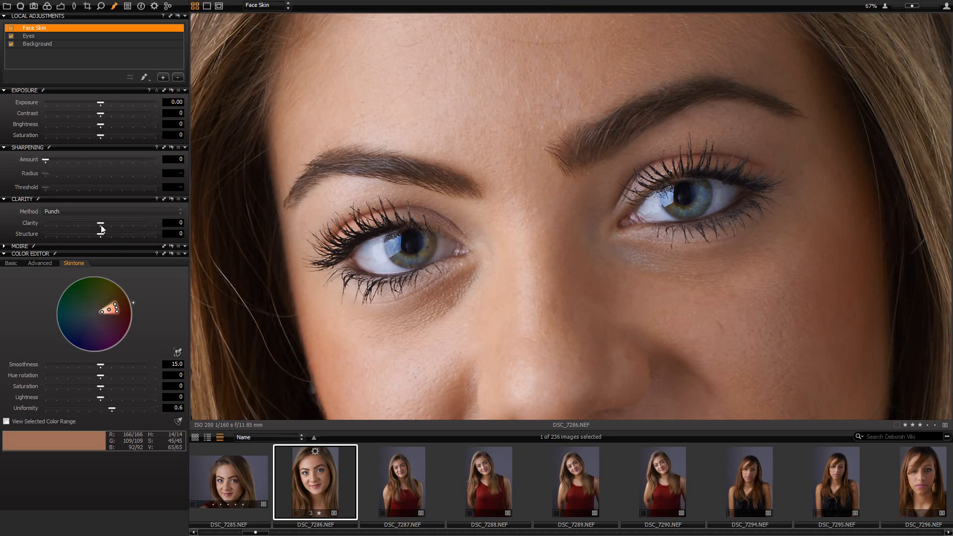
drag(101, 225, 91, 234)
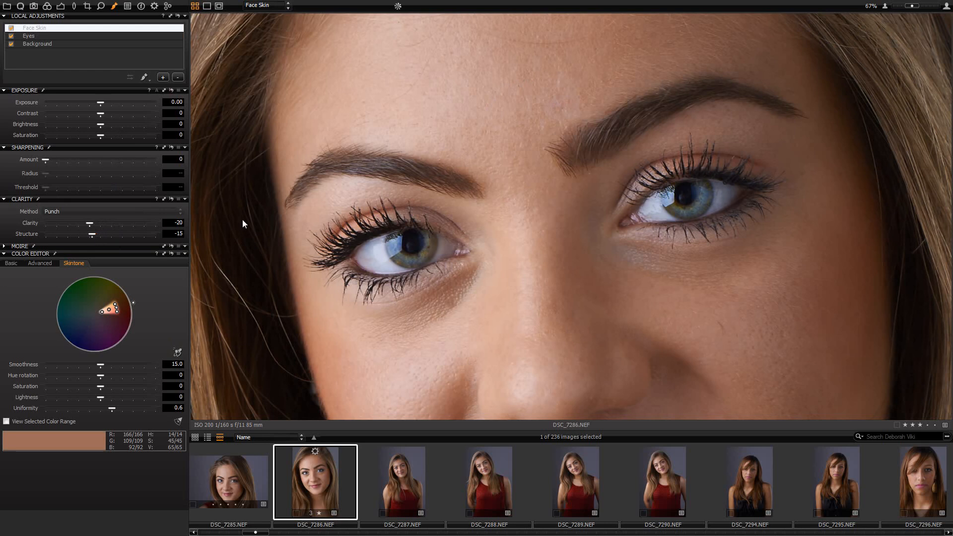
Examine the softened face at several magnifications, comparing the portrait with the Face Skin layer off and on
double_click(493, 151)
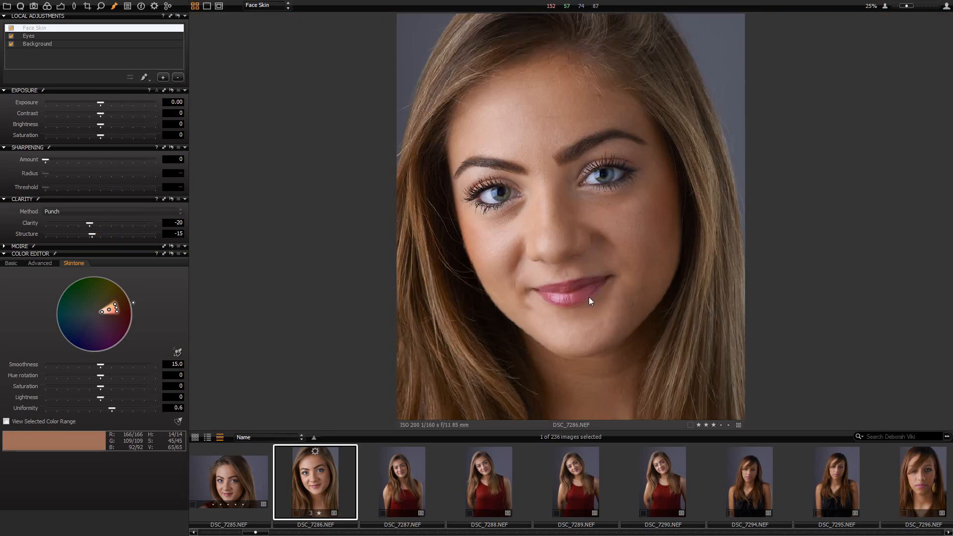
double_click(618, 215)
drag(518, 107, 492, 130)
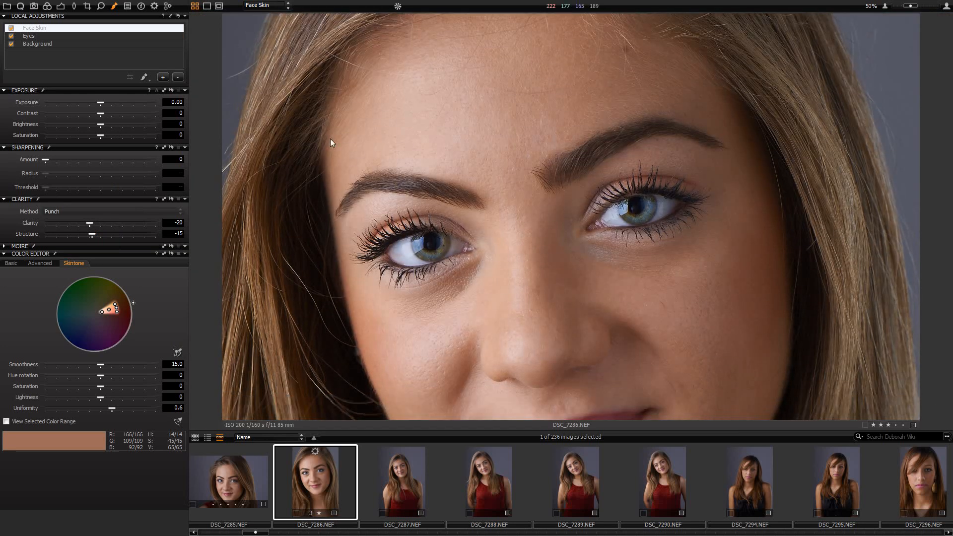
click(11, 30)
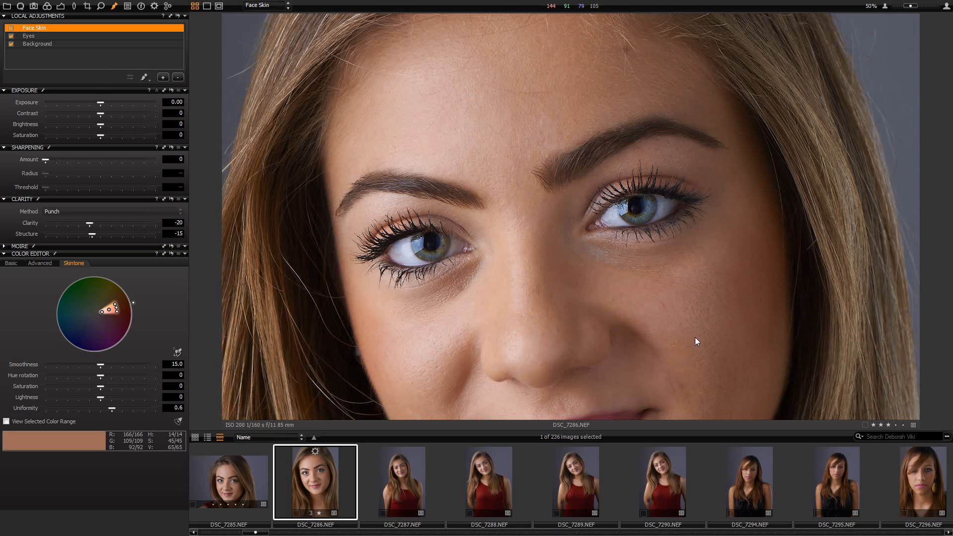
scroll(696, 337, down, 1)
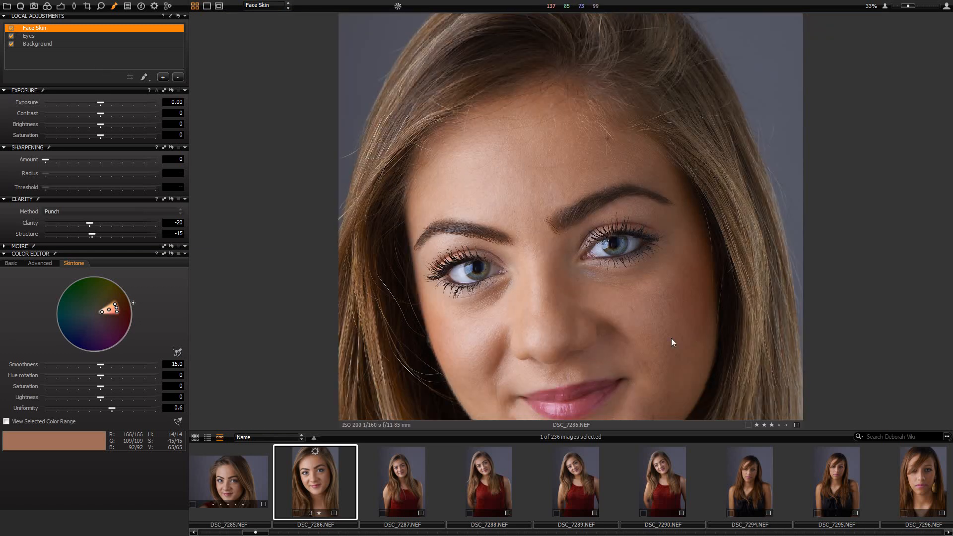
scroll(671, 328, down, 1)
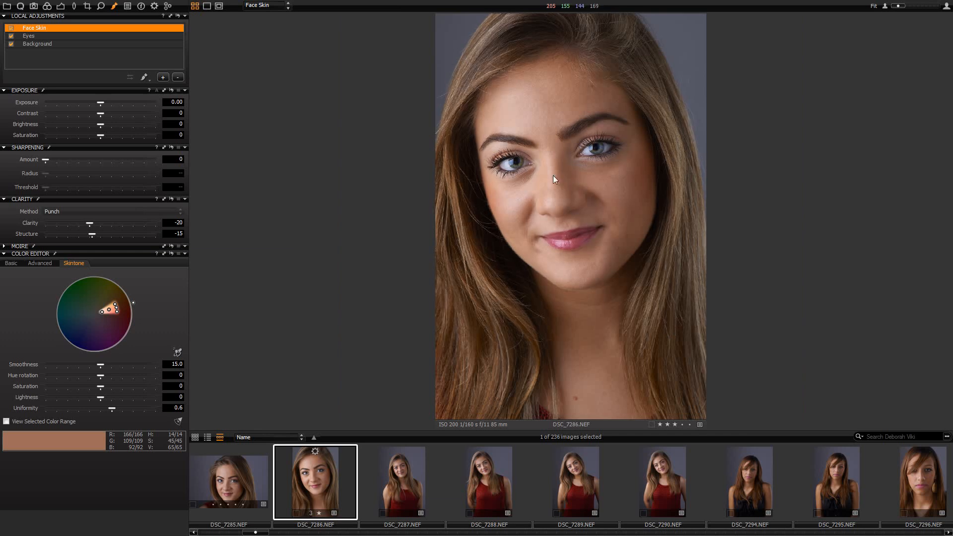
scroll(553, 174, up, 2)
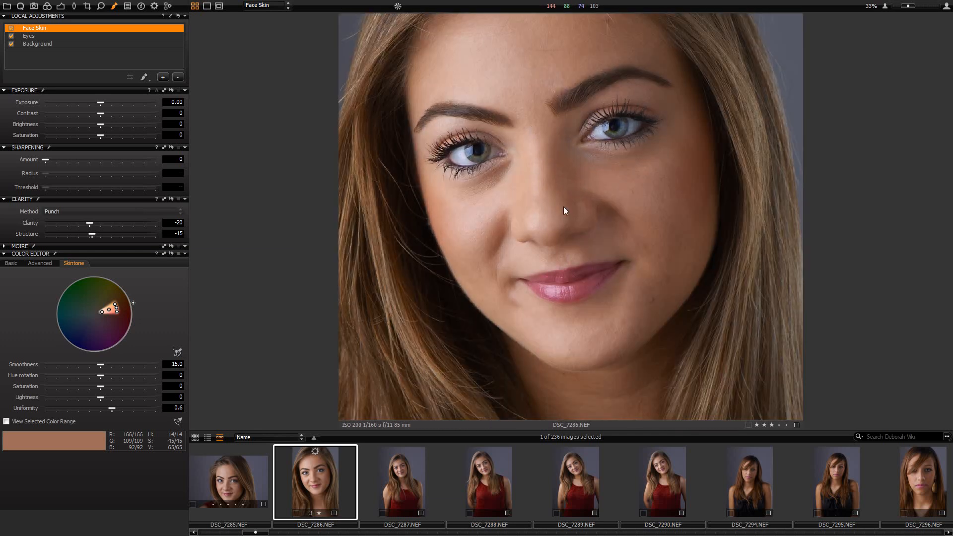
drag(556, 205, 557, 245)
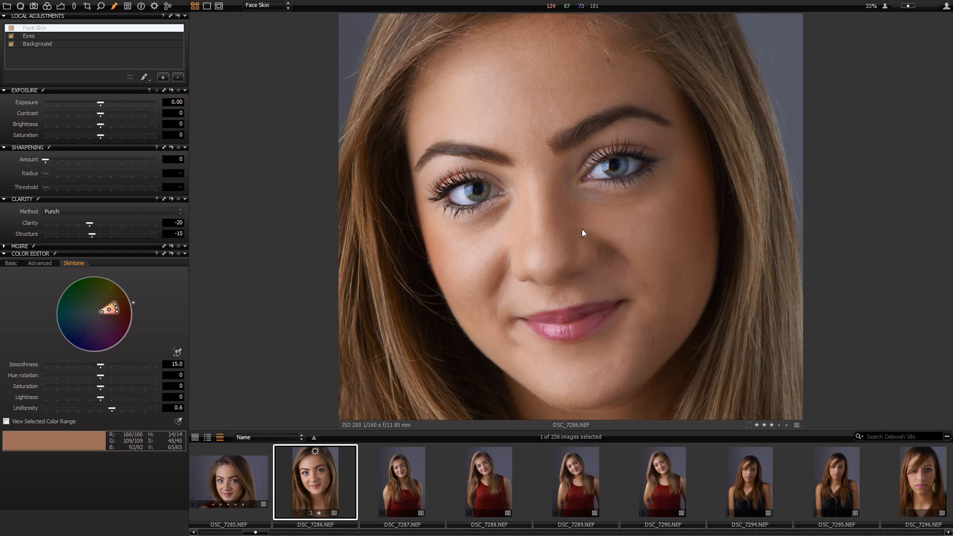
scroll(548, 192, up, 1)
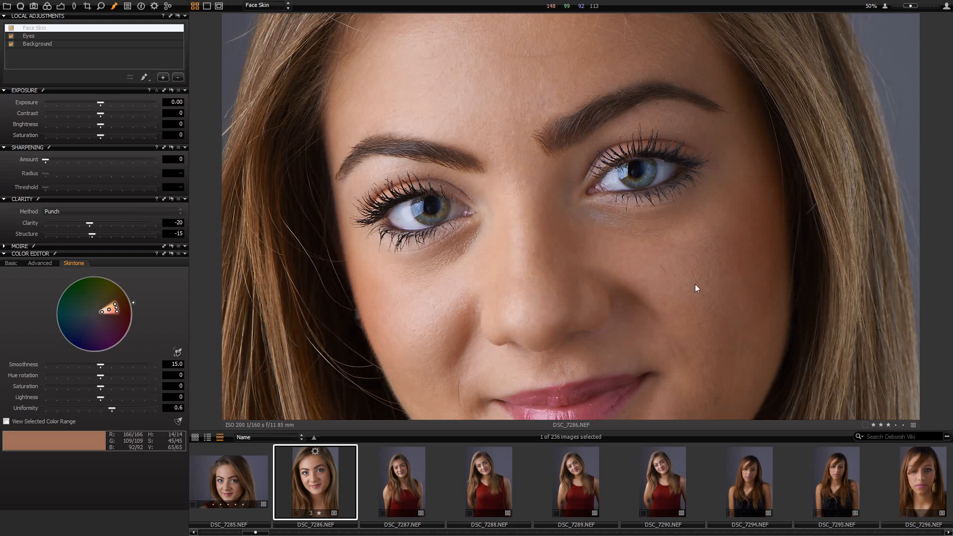
scroll(687, 283, down, 1)
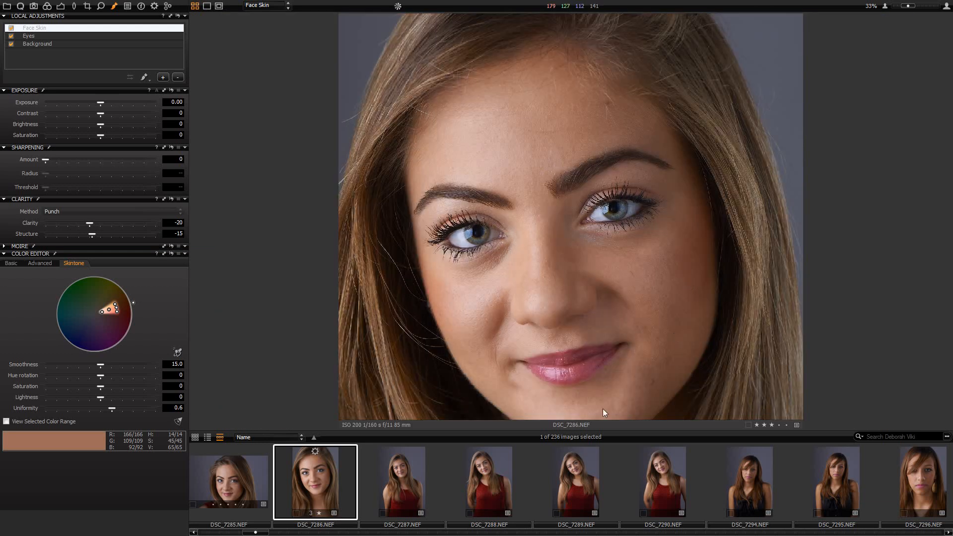
scroll(539, 250, down, 1)
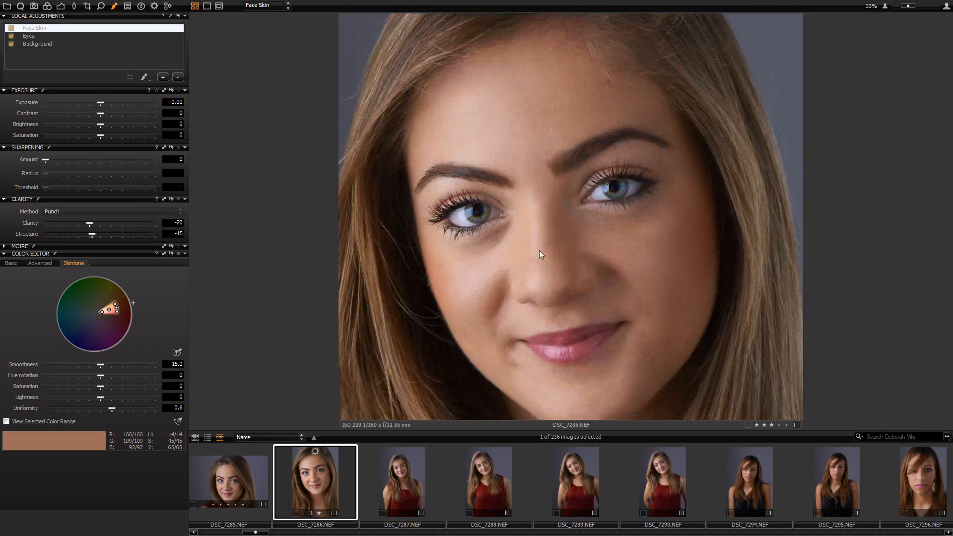
scroll(576, 140, down, 1)
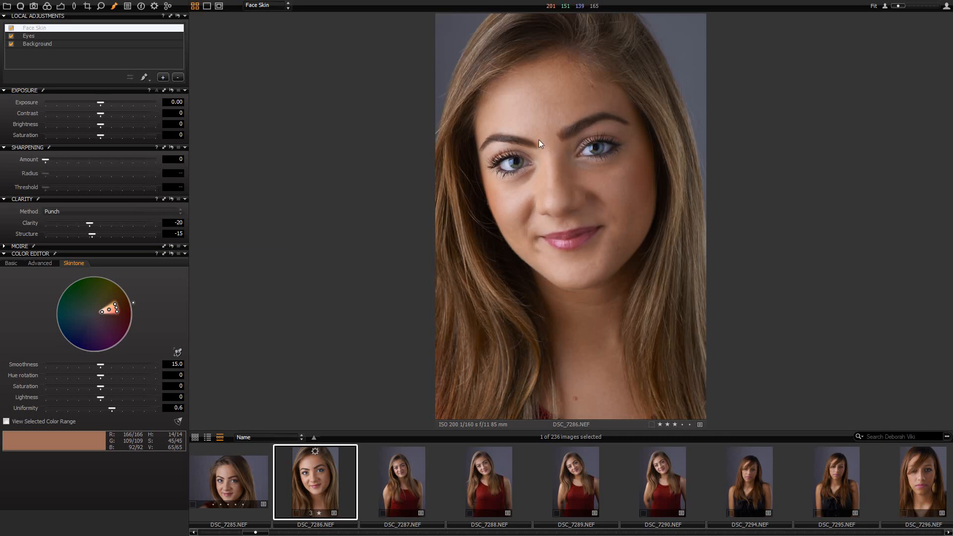
scroll(573, 125, up, 1)
scroll(554, 163, up, 1)
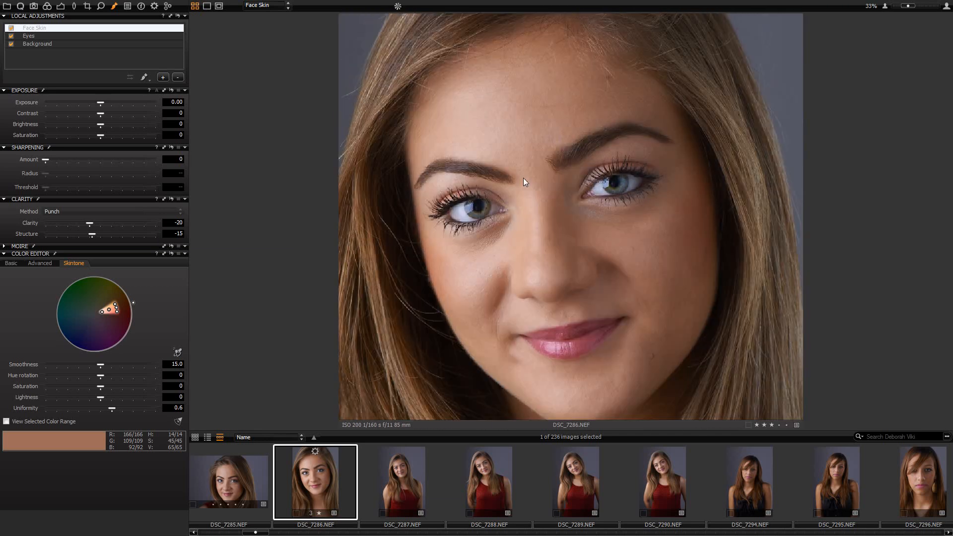
scroll(564, 202, up, 1)
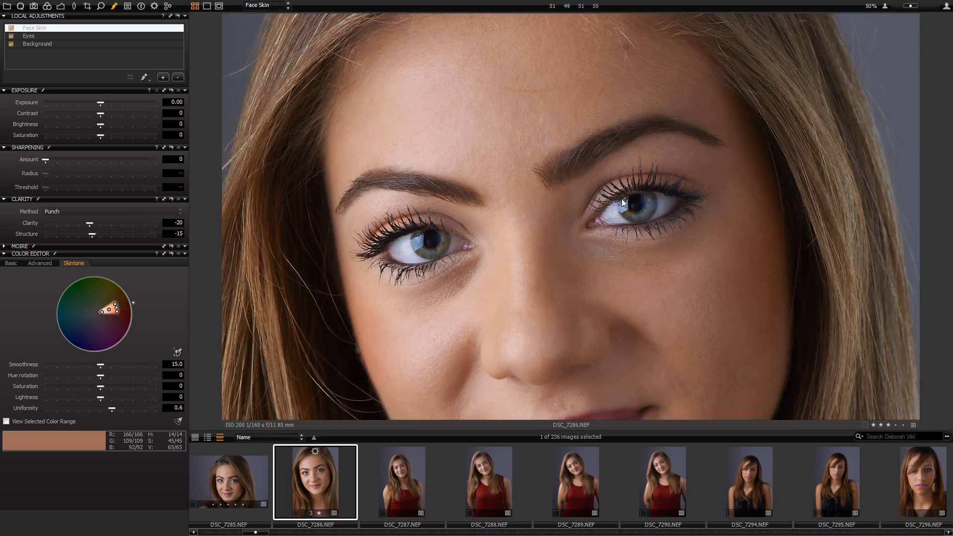
Add a new local adjustment layer and name it Sharpen
click(163, 76)
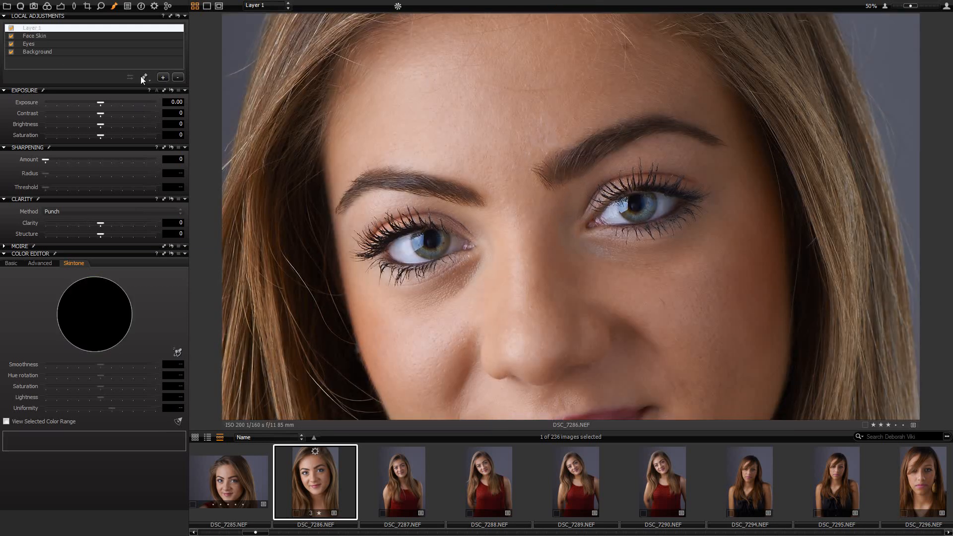
double_click(32, 29)
text(Sharpen)
key(Return)
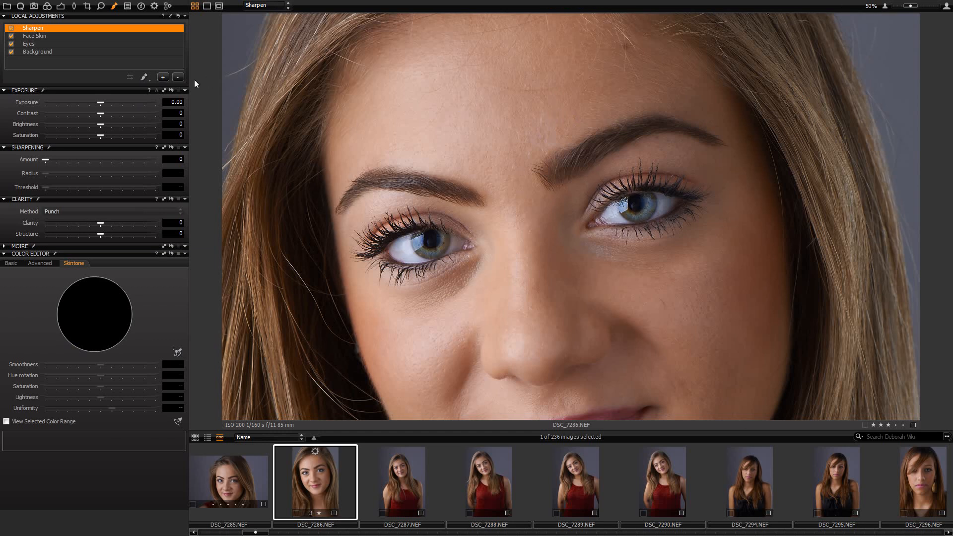
Brush the Sharpen layer's mask over the eyebrow on the brighter side of the face and check its coverage
click(145, 78)
right_click(484, 174)
drag(478, 180, 471, 177)
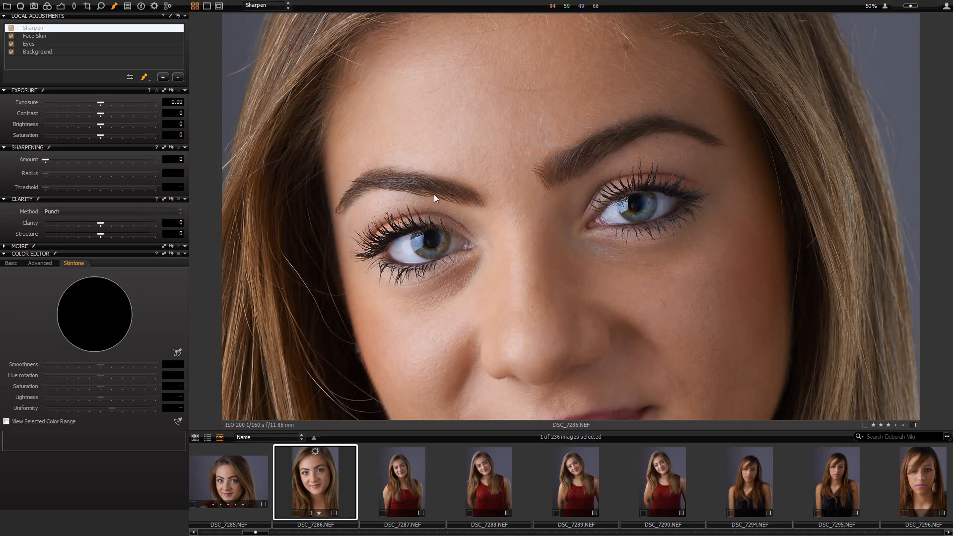
drag(458, 193, 467, 196)
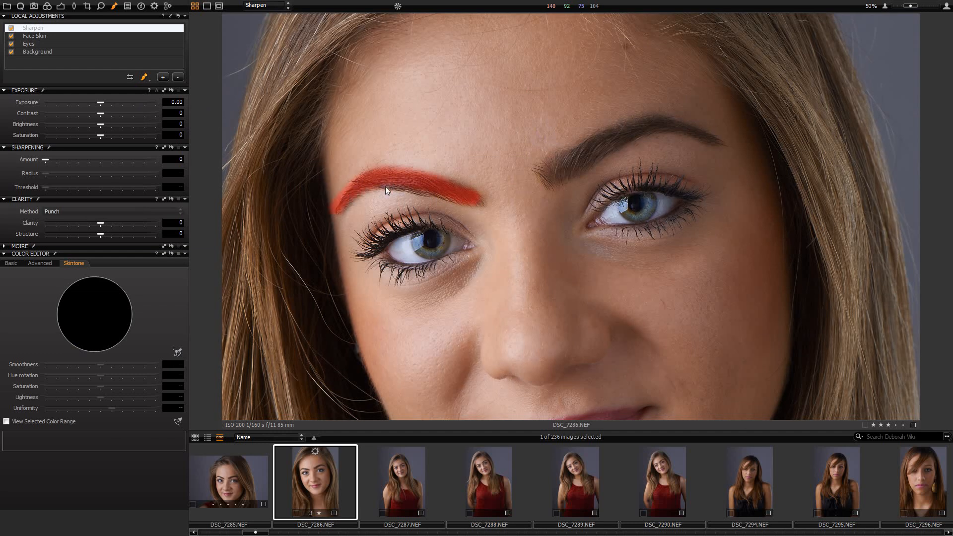
drag(393, 193, 411, 194)
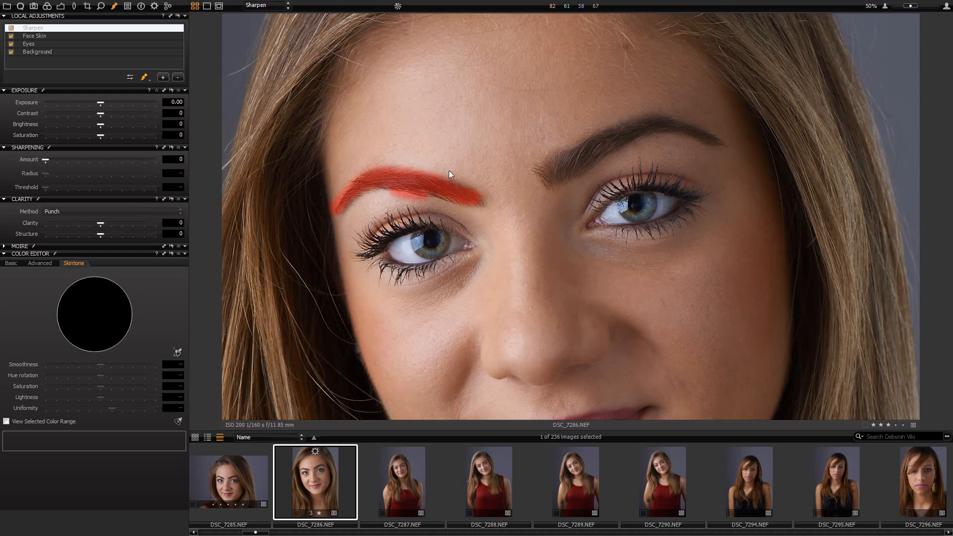
key(m)
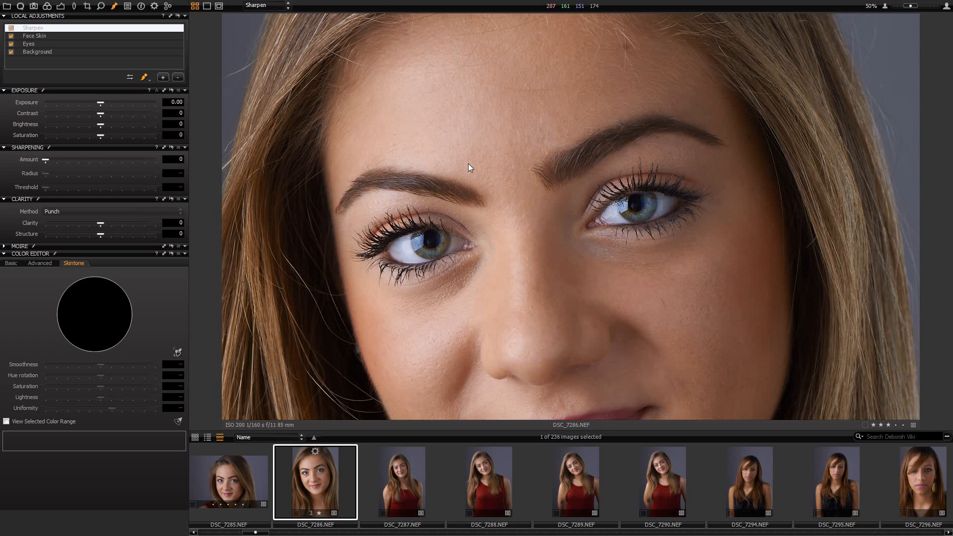
key(m)
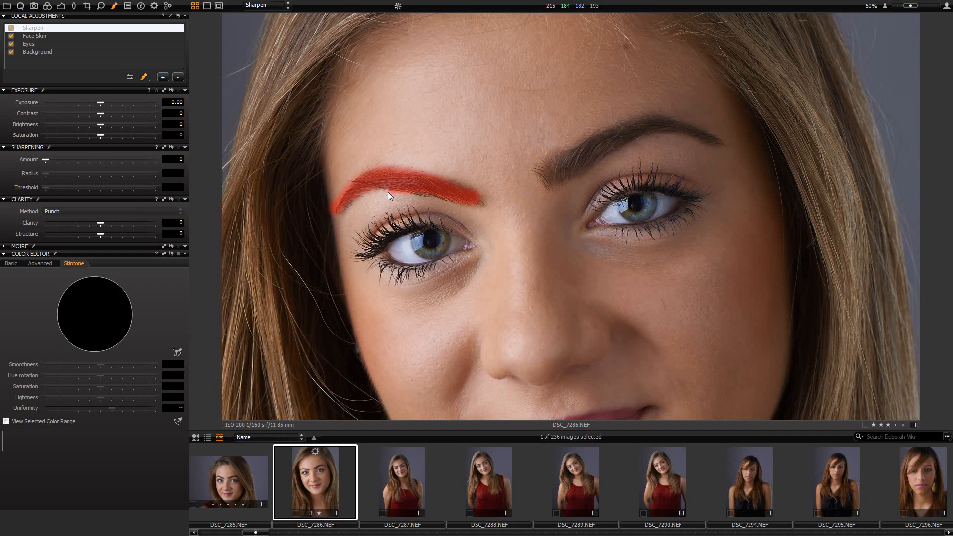
key(m)
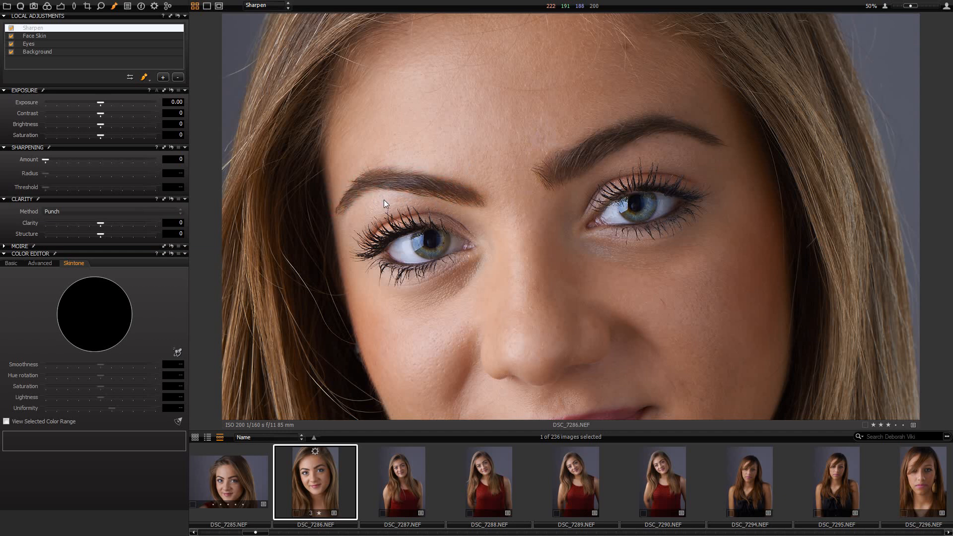
Extend the Sharpen mask over the eyebrow on the shaded side of the face and check its coverage
drag(558, 169, 557, 170)
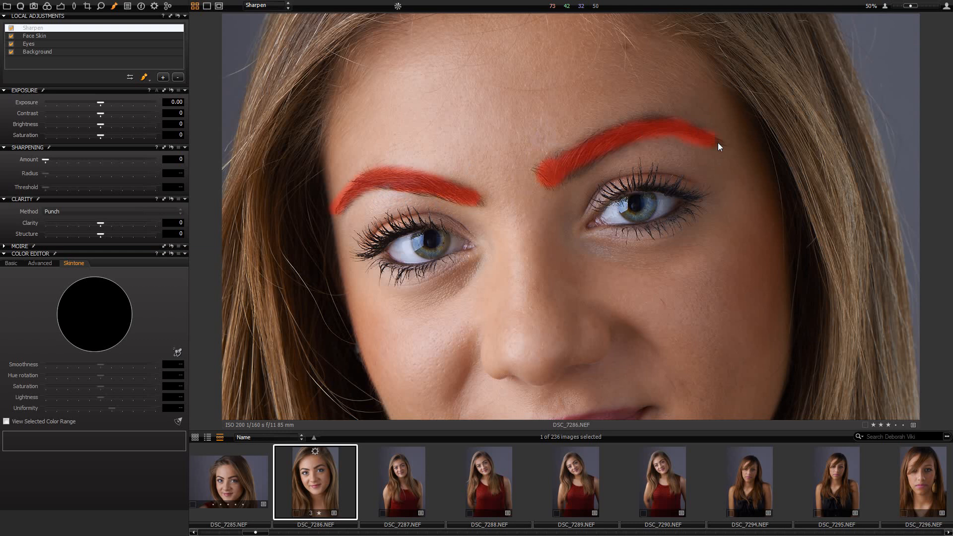
drag(578, 167, 556, 179)
key(m)
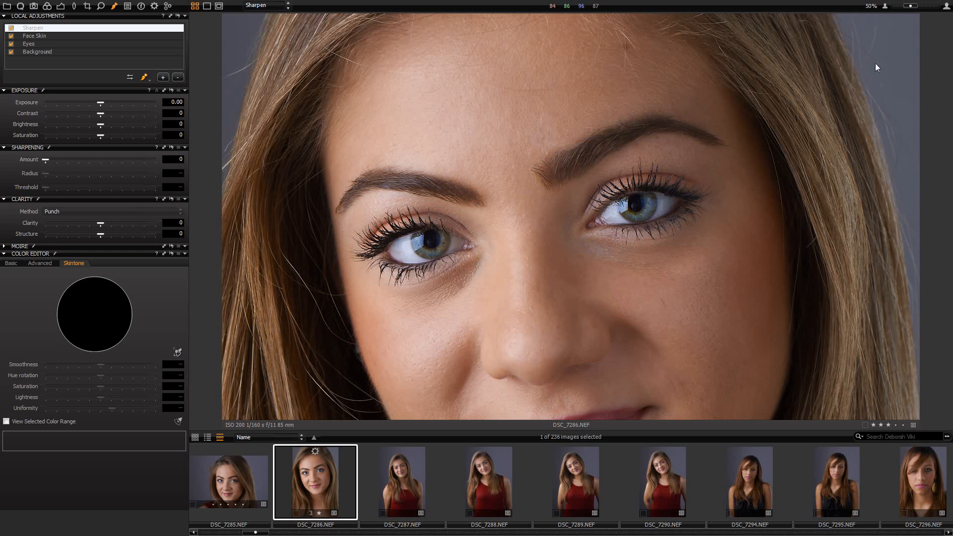
key(m)
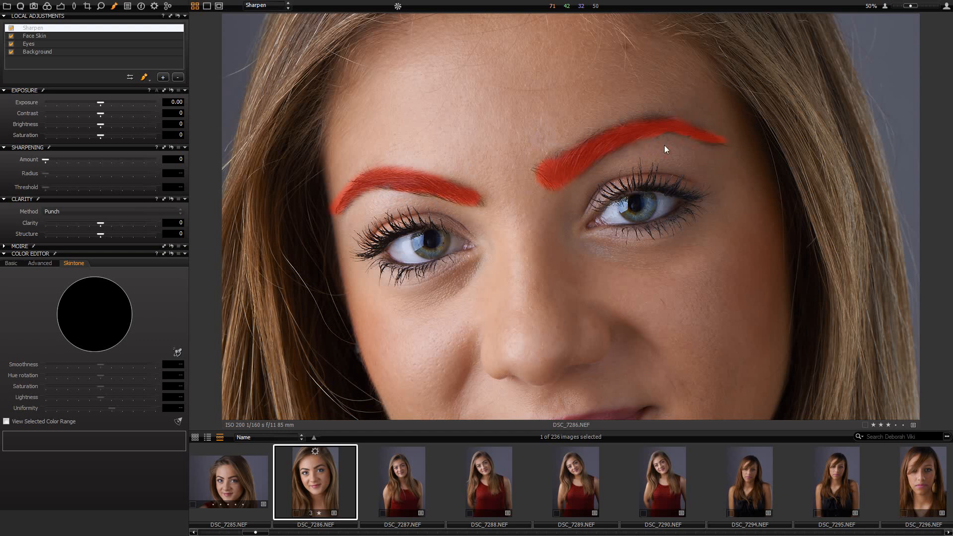
key(m)
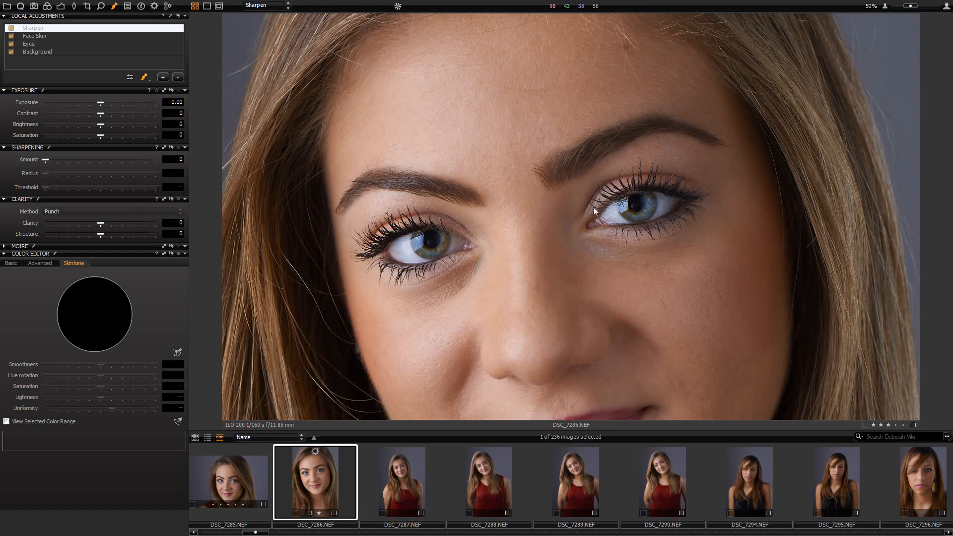
Paint the Sharpen mask over both eyes, including the eyelids and the upper and lower lashes
key(m)
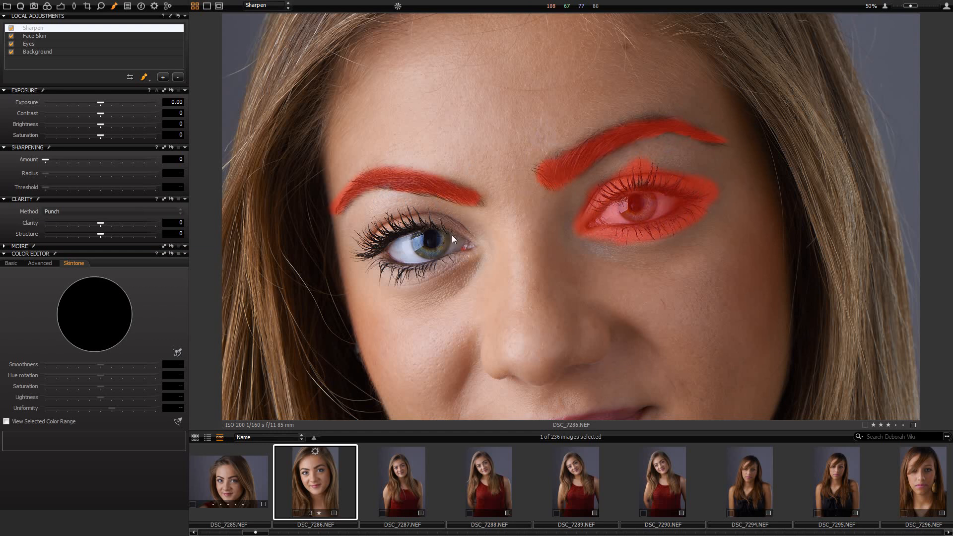
mouse_move(419, 221)
mouse_down()
mouse_move(437, 228)
mouse_move(387, 234)
mouse_move(357, 256)
mouse_up()
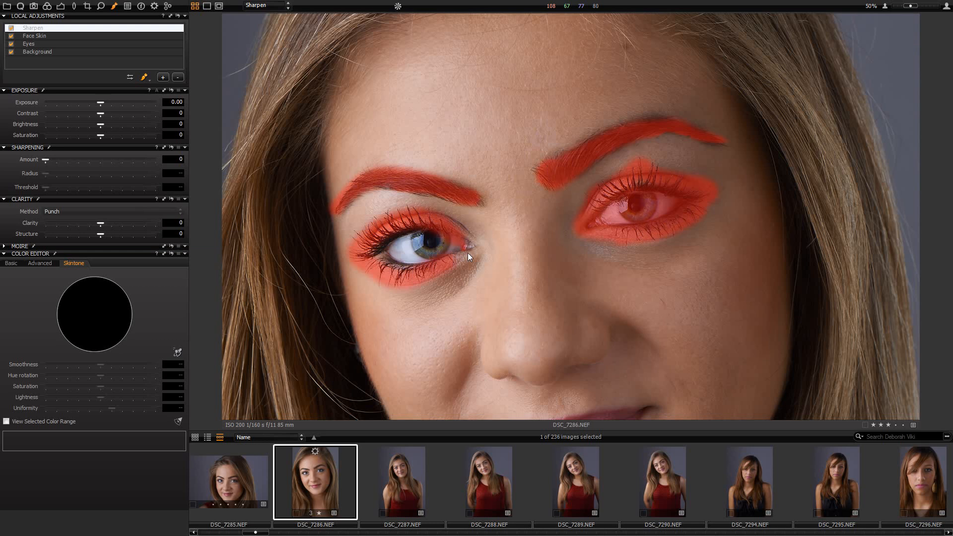
drag(467, 238, 442, 222)
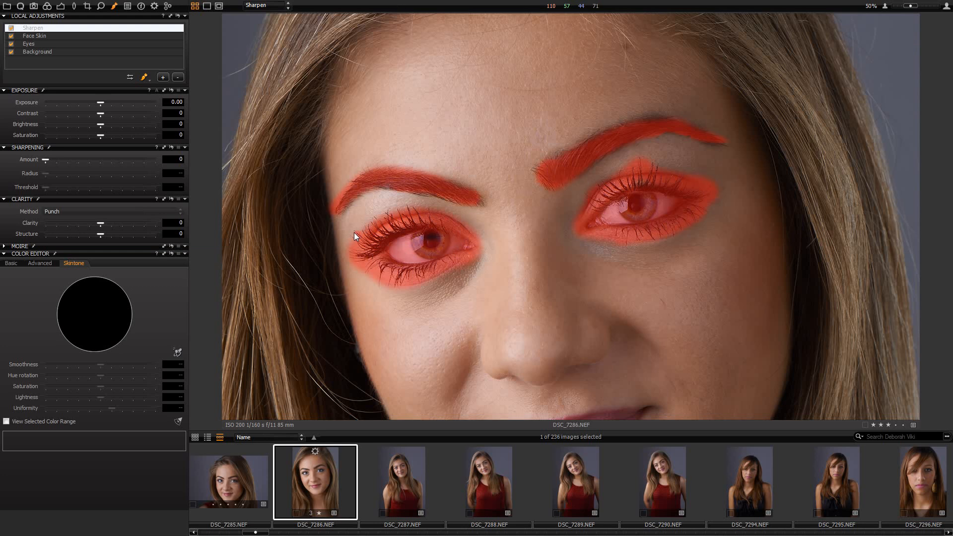
key(m)
Paint the Sharpen mask over the upper and lower lips from corner to corner and hide the mask overlay
drag(532, 317, 517, 167)
scroll(573, 269, up, 2)
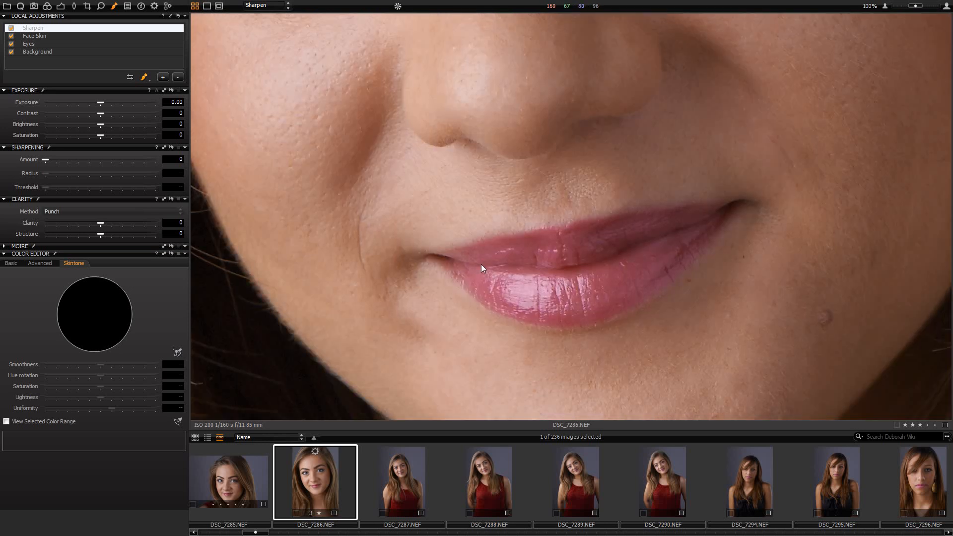
click(478, 261)
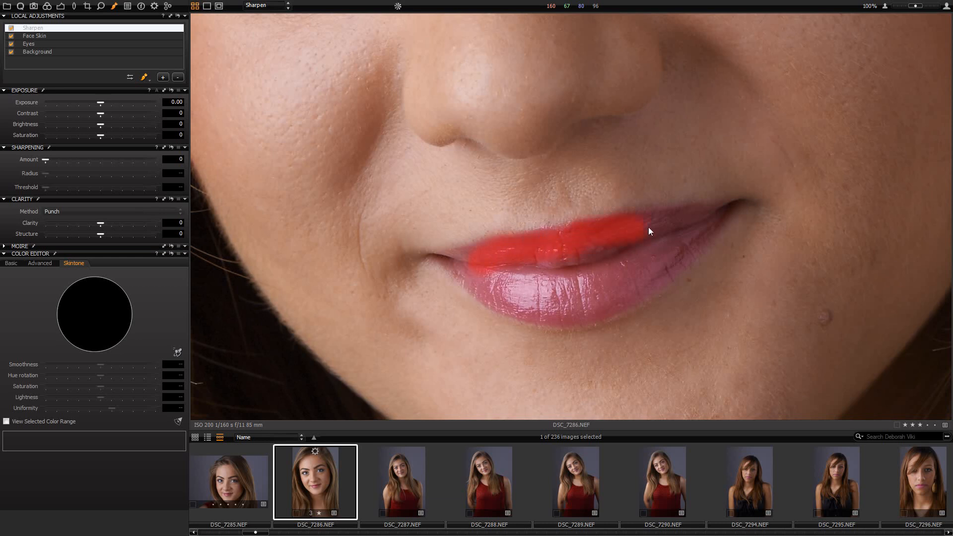
drag(719, 213, 724, 212)
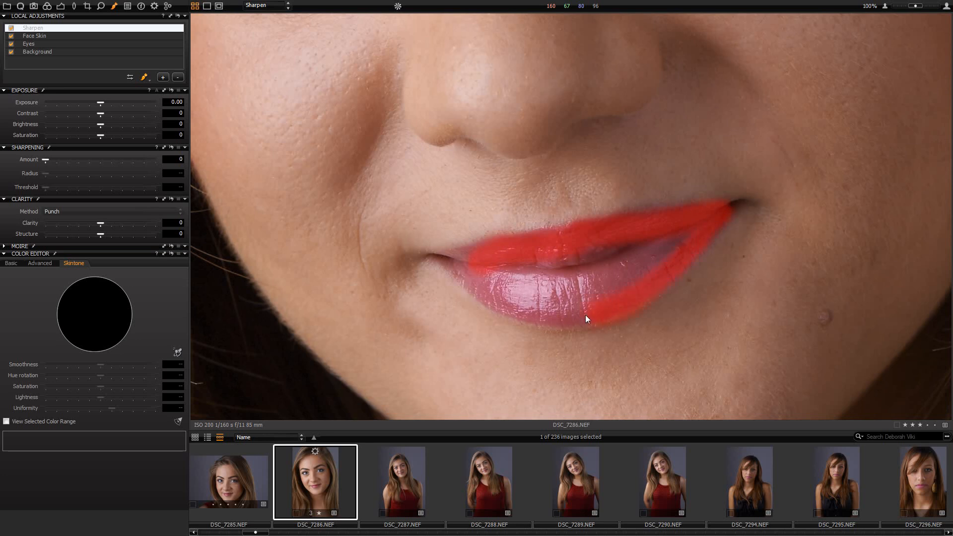
drag(521, 311, 496, 295)
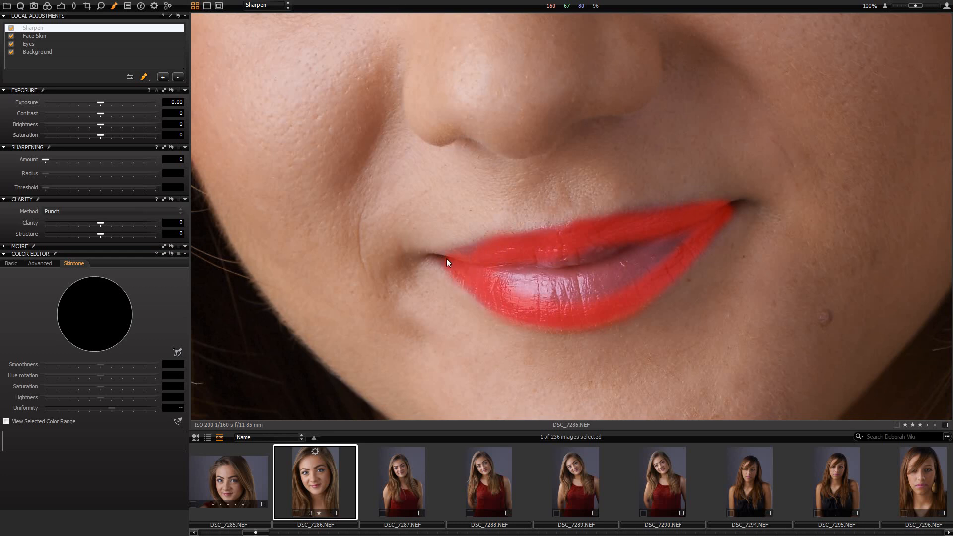
mouse_move(485, 251)
mouse_down()
mouse_move(520, 282)
mouse_move(579, 263)
mouse_up()
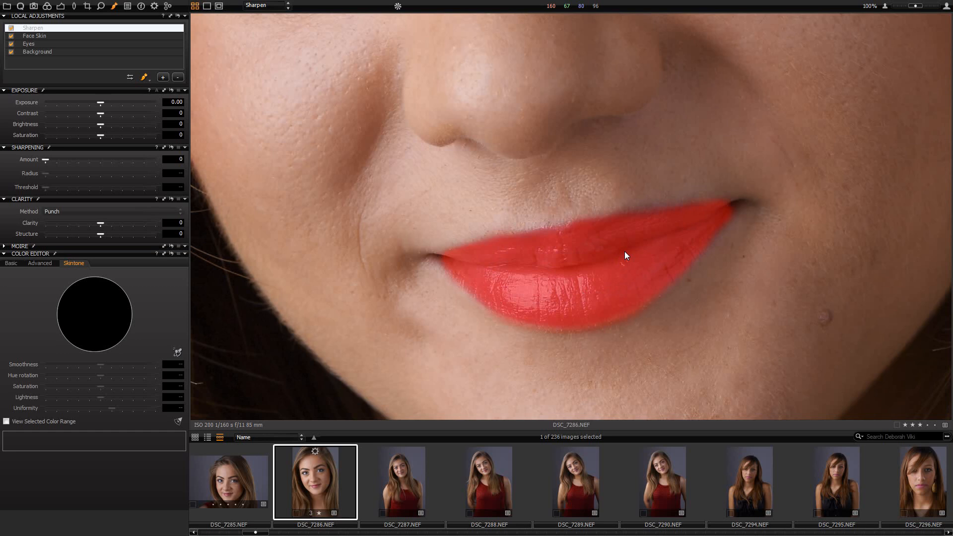
key(m)
Set the Sharpen layer's sharpening amount to 117, judging its effect on the eyes and brows at 100%
key(space)
drag(481, 109, 464, 296)
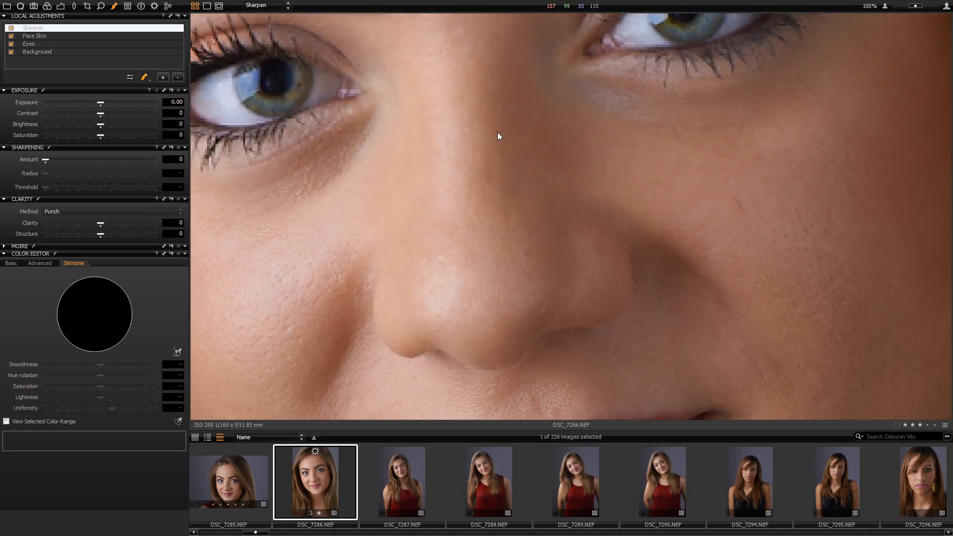
drag(499, 183, 609, 240)
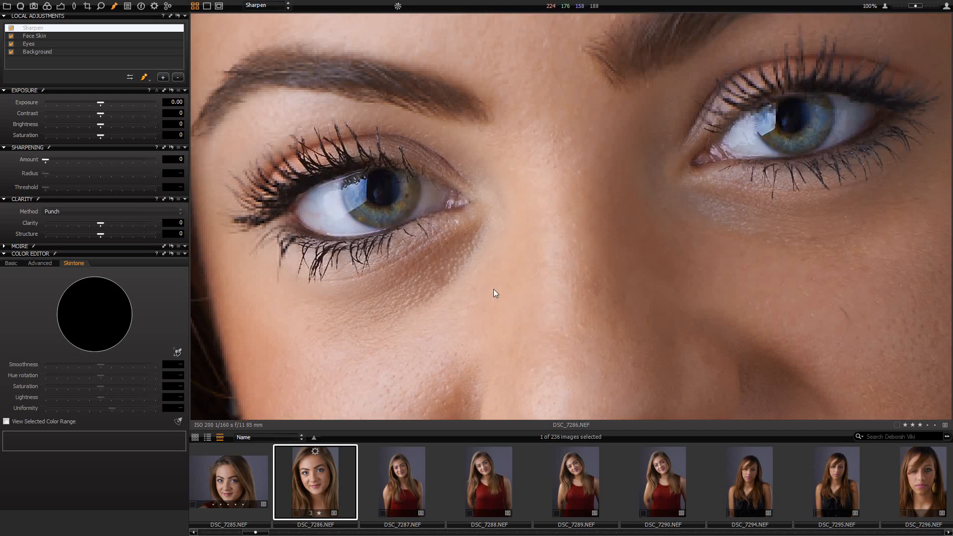
scroll(508, 201, down, 1)
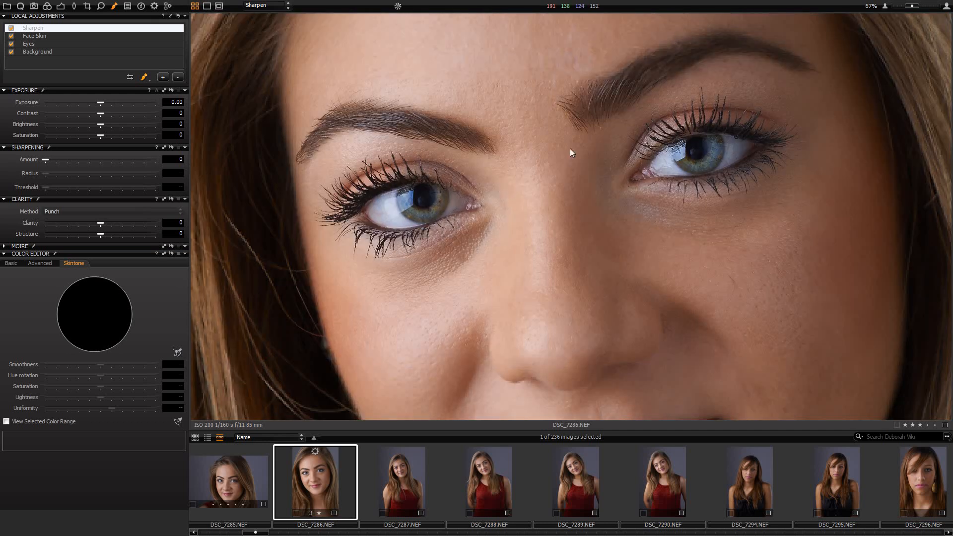
scroll(504, 239, up, 1)
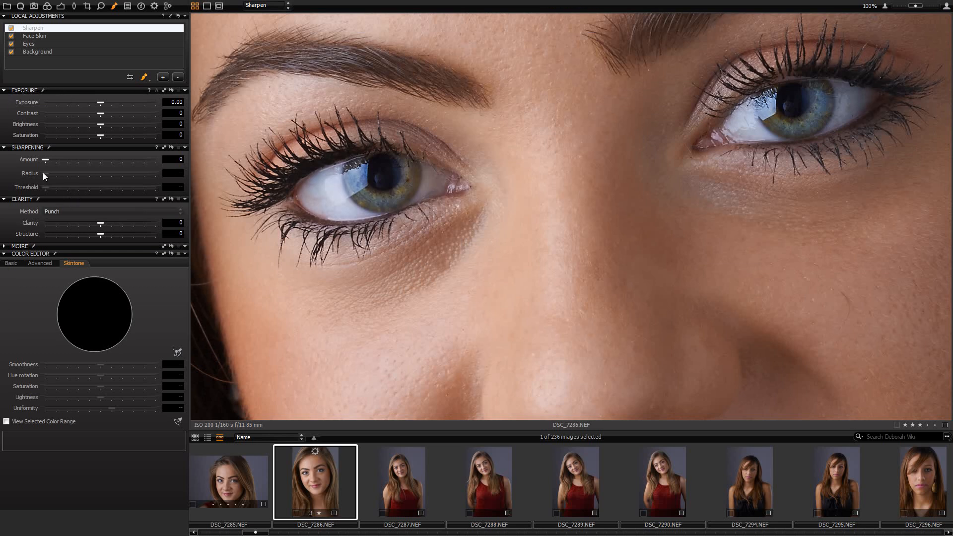
mouse_move(51, 158)
mouse_down()
mouse_move(138, 159)
mouse_move(52, 163)
mouse_up()
mouse_move(51, 159)
mouse_down()
mouse_move(82, 158)
mouse_move(61, 163)
mouse_up()
click(11, 30)
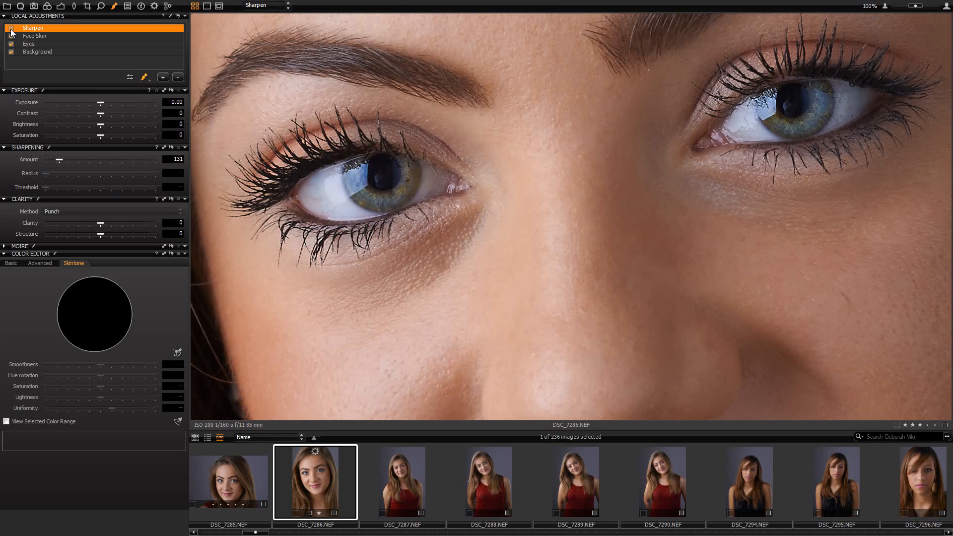
drag(62, 160, 60, 160)
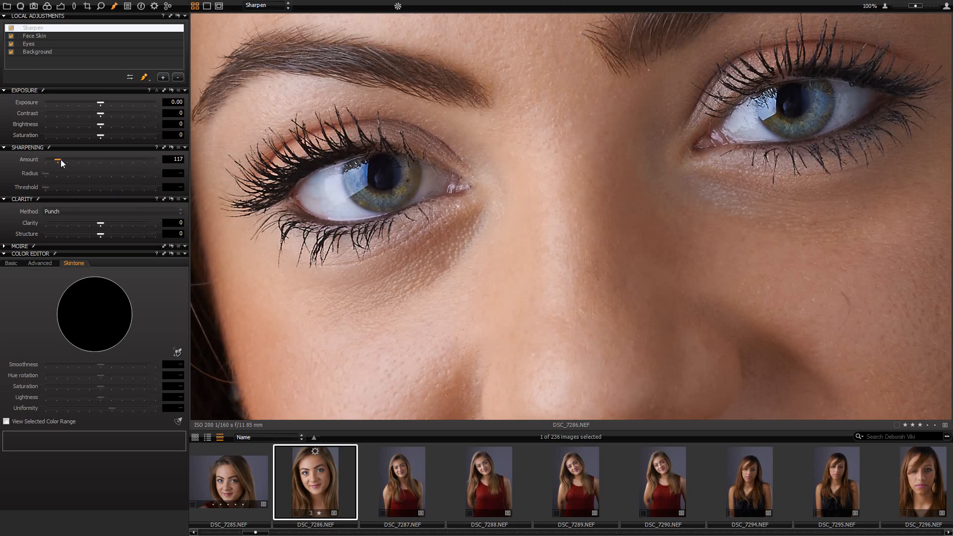
Compare the eyes and lips with the Sharpen layer off and on, and view the whole portrait
click(11, 28)
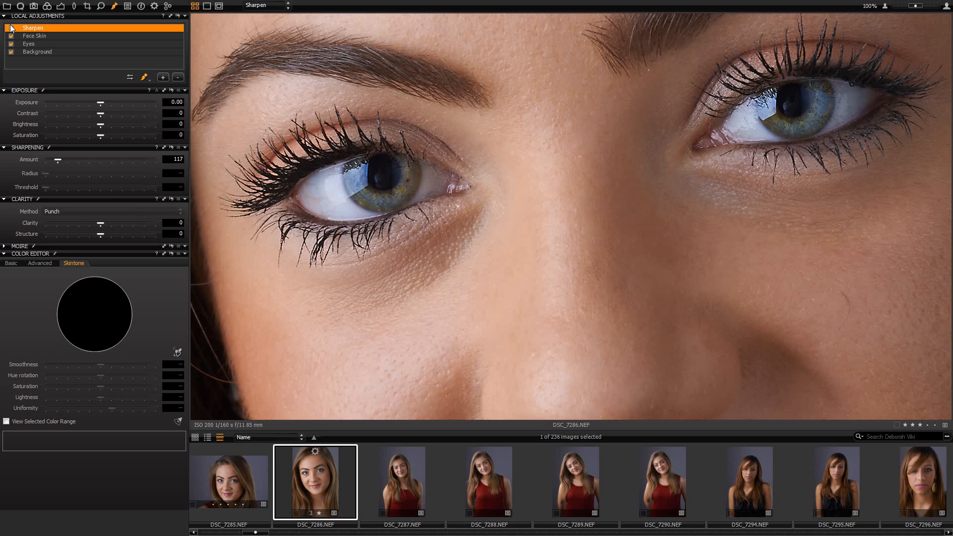
click(10, 28)
double_click(582, 297)
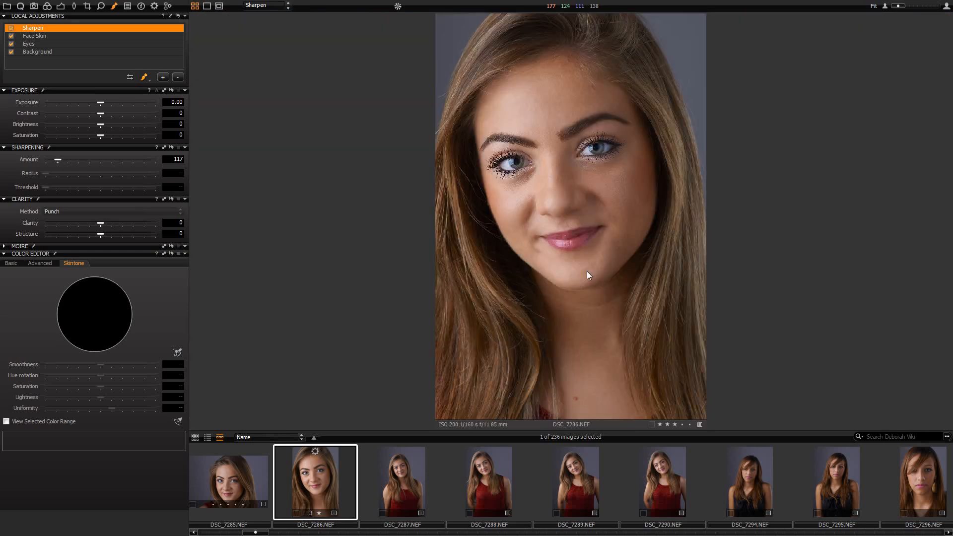
scroll(574, 243, up, 6)
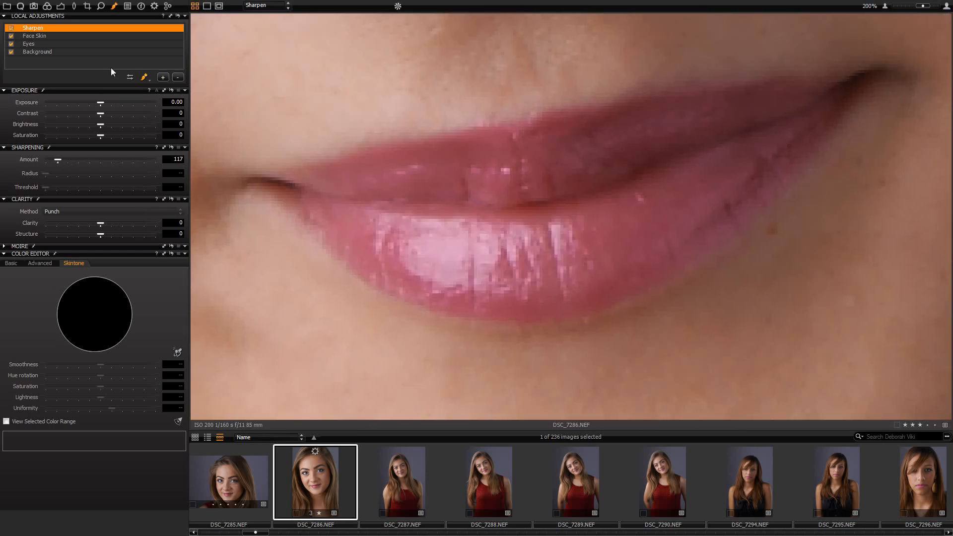
click(11, 28)
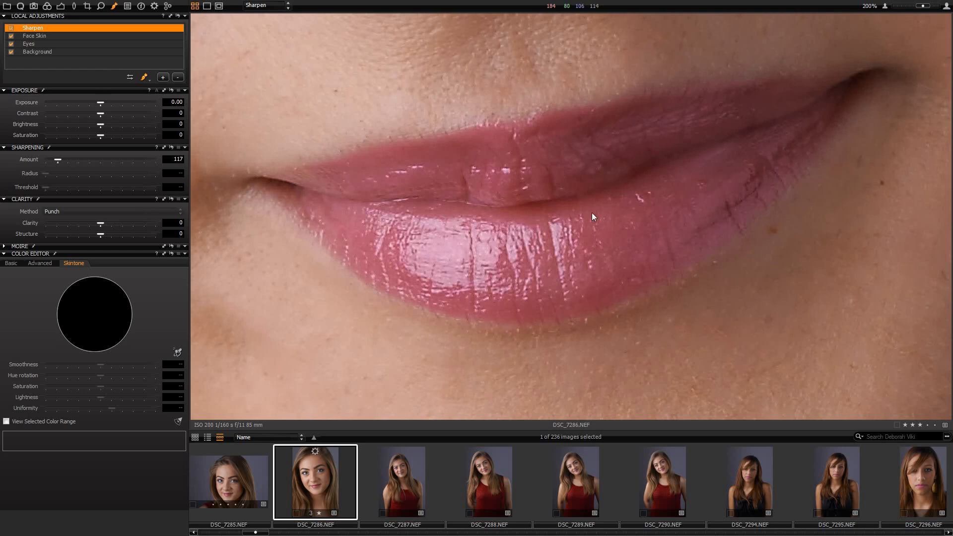
scroll(599, 199, down, 7)
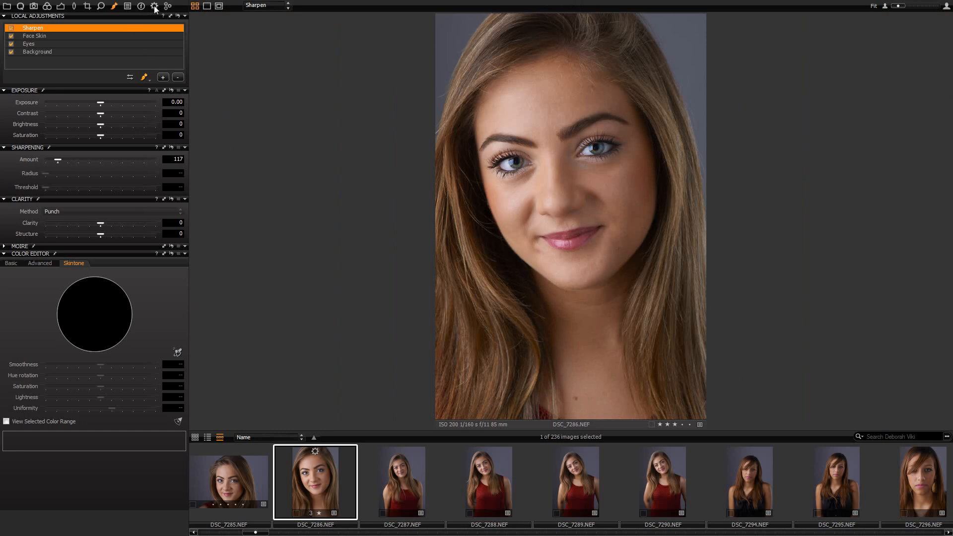
Disable the PS process recipe for the portrait's output and select the JPG sRGB recipe
click(20, 8)
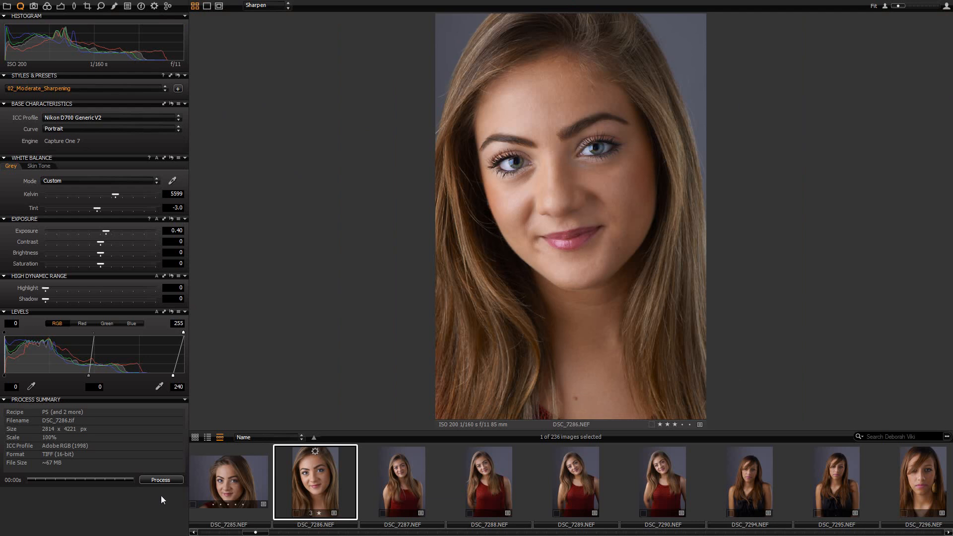
click(154, 6)
click(29, 52)
click(38, 58)
click(9, 37)
click(11, 38)
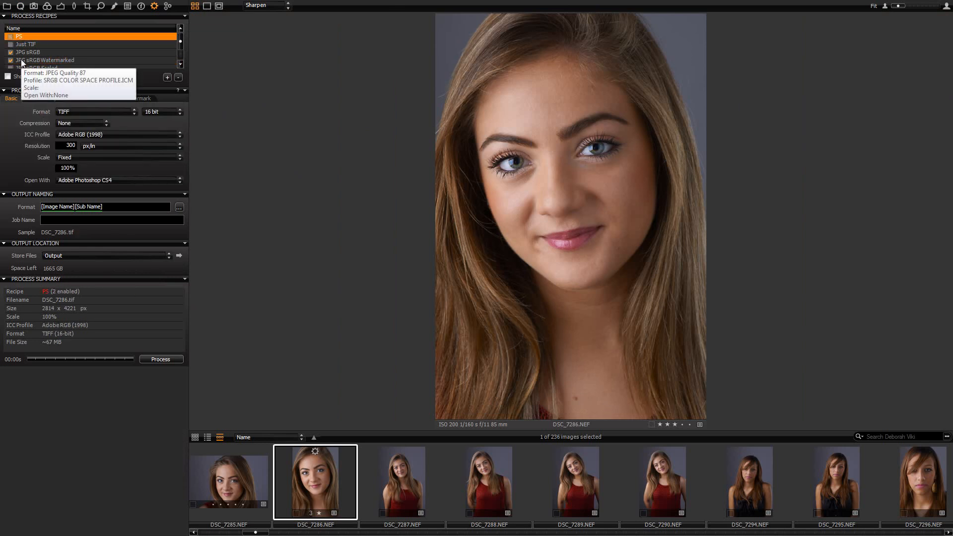
click(21, 59)
click(41, 53)
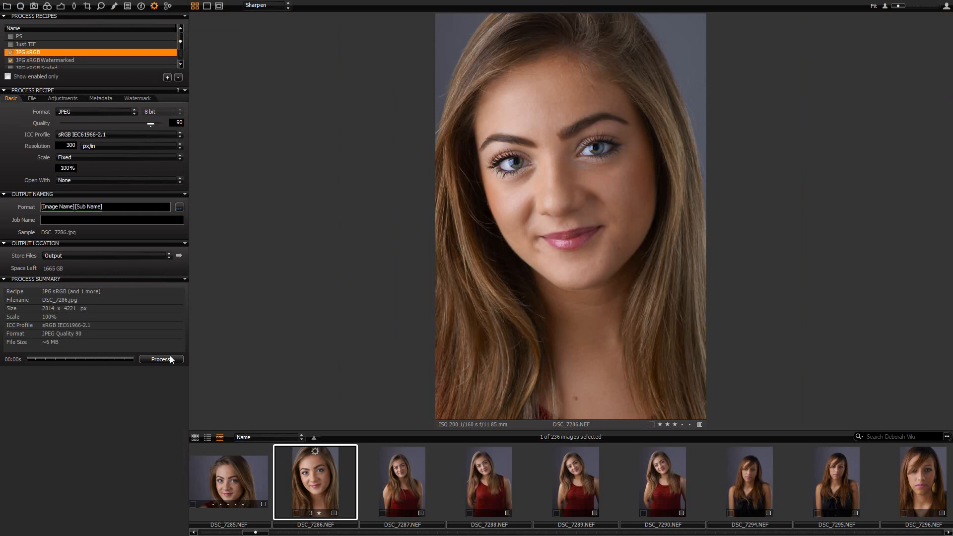